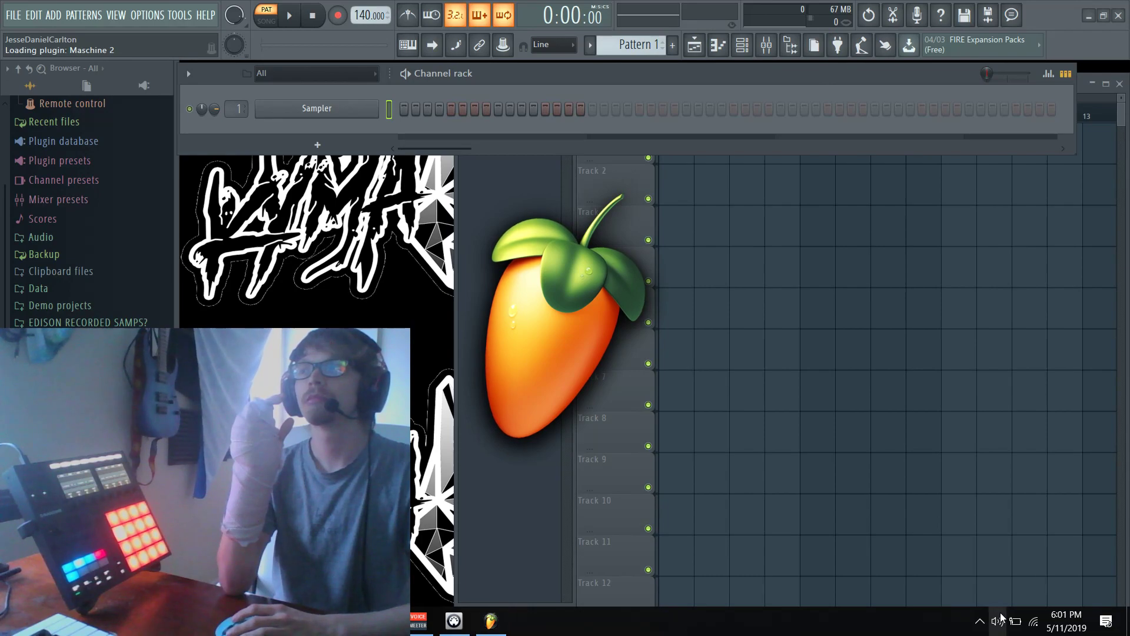
pyautogui.click(1001, 619)
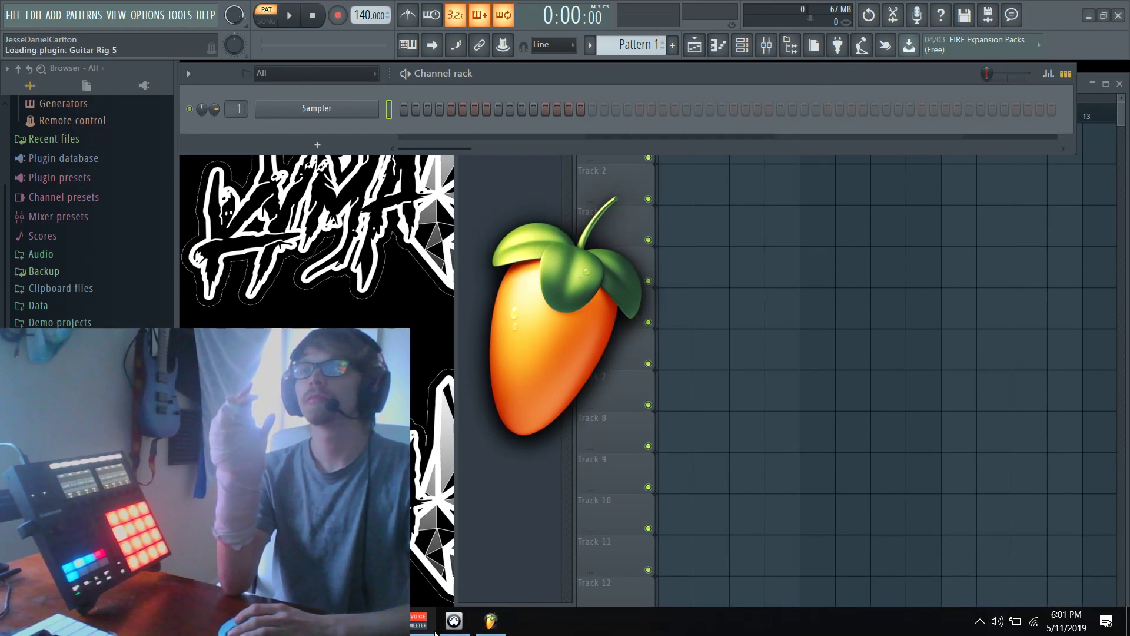
pyautogui.moveTo(435, 633)
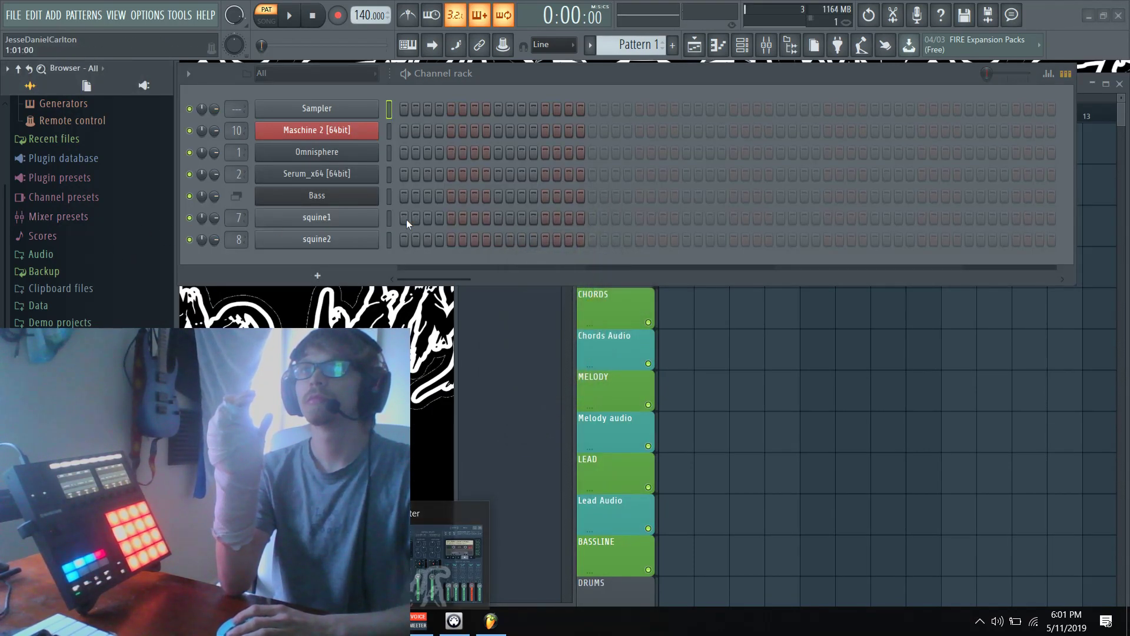
# - Open Maschine 2, audition the Kick samples, and replace the first kick sound of the Golden Knights Kit with Kick Ame 6
pyautogui.click(316, 131)
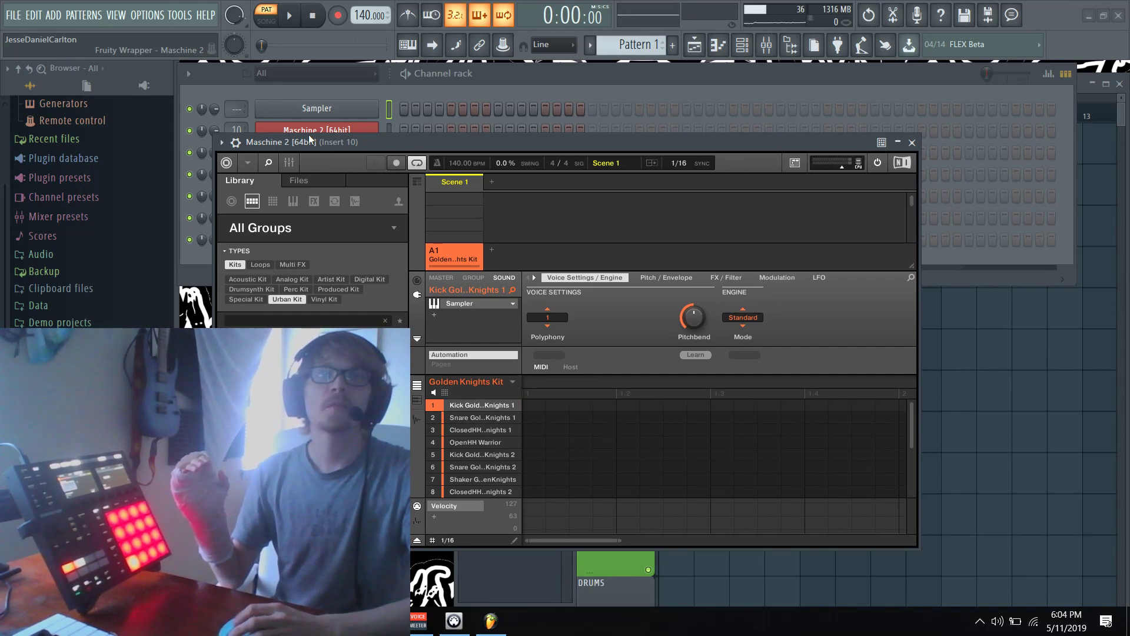
pyautogui.scroll(-1, 89, 205)
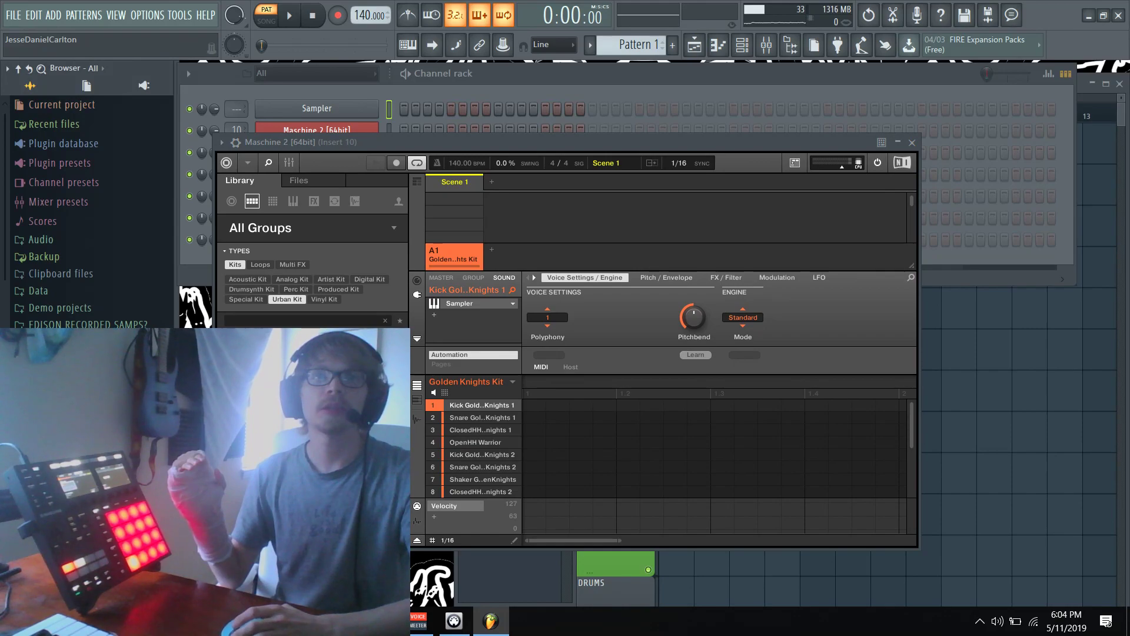
pyautogui.scroll(-5, 88, 206)
pyautogui.scroll(-5, 88, 205)
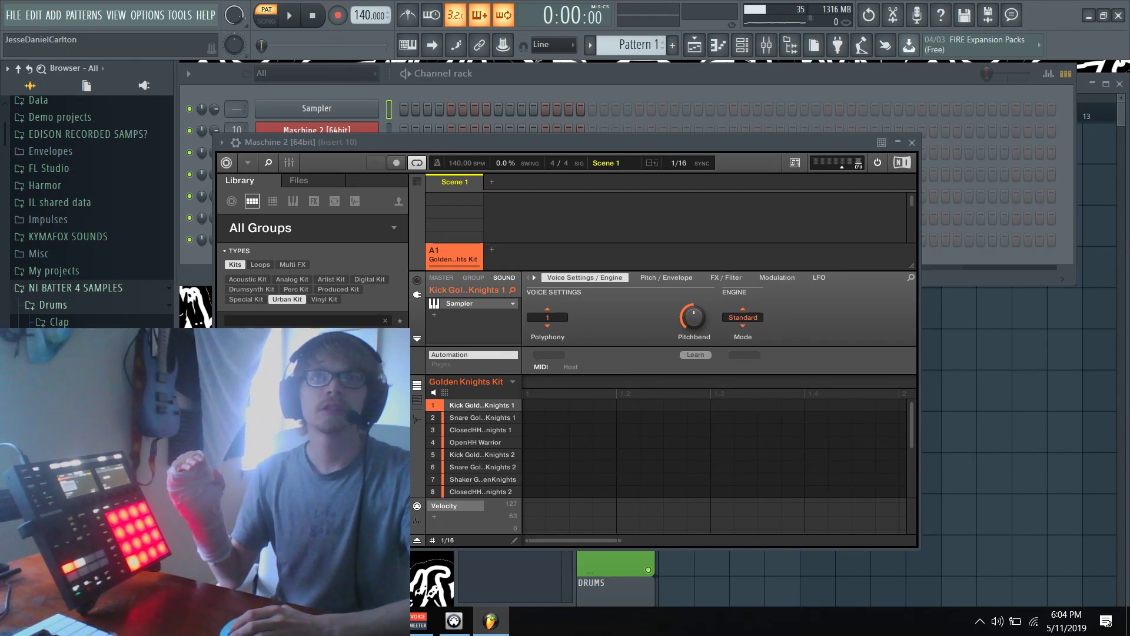
pyautogui.scroll(-15, 88, 206)
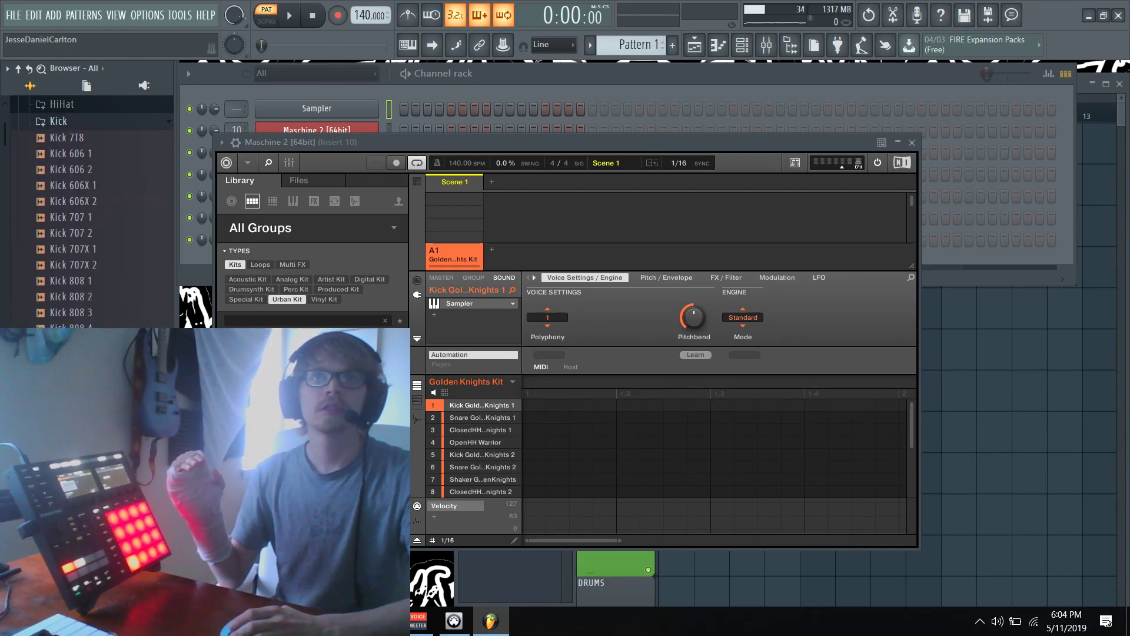
pyautogui.scroll(-8, 88, 235)
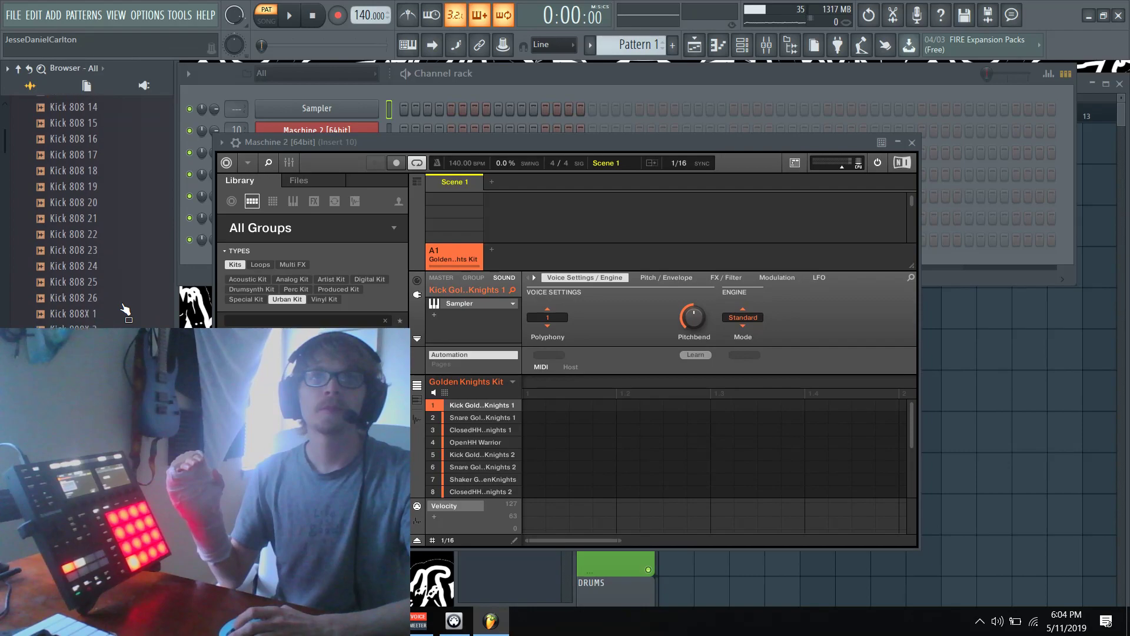
pyautogui.scroll(-10, 89, 235)
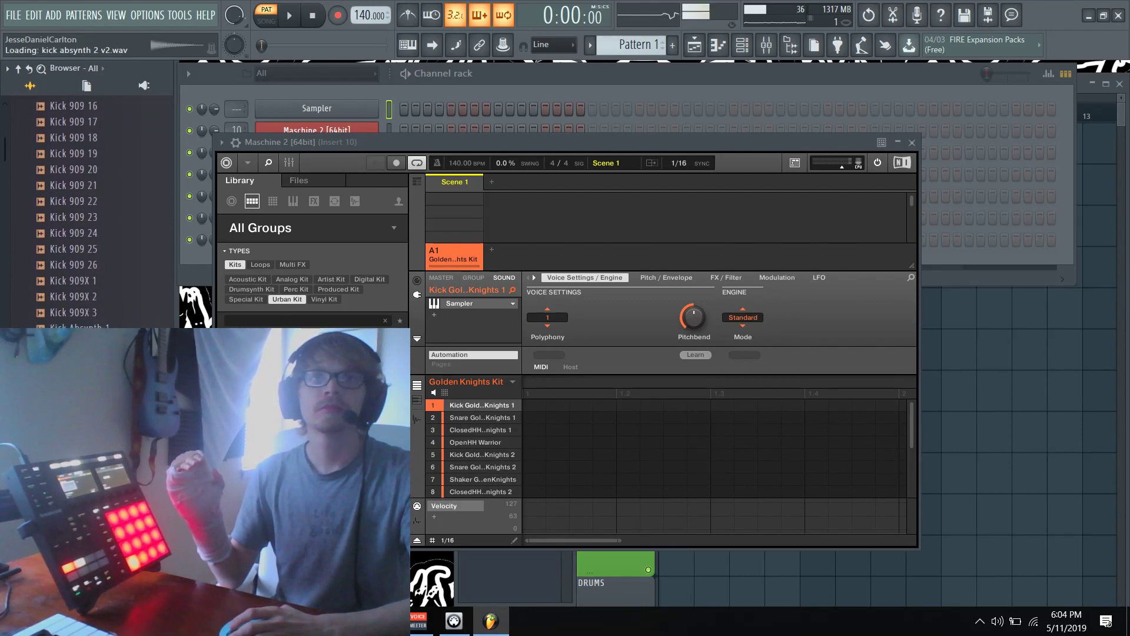
pyautogui.scroll(-4, 88, 235)
pyautogui.moveTo(116, 264); pyautogui.dragTo(109, 296)
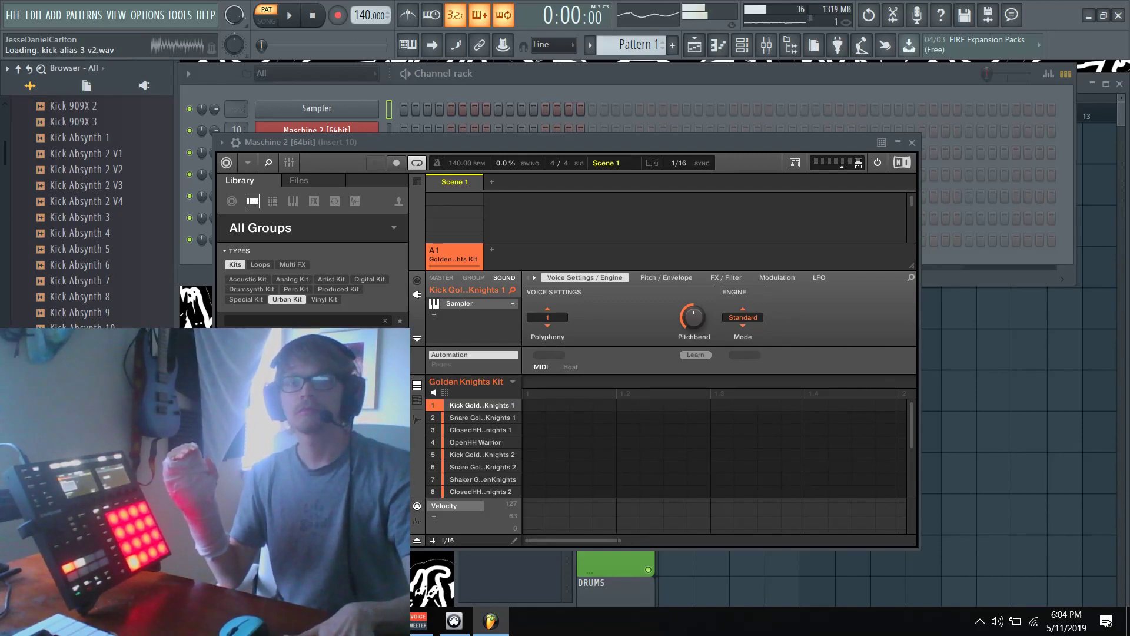
pyautogui.scroll(-5, 89, 212)
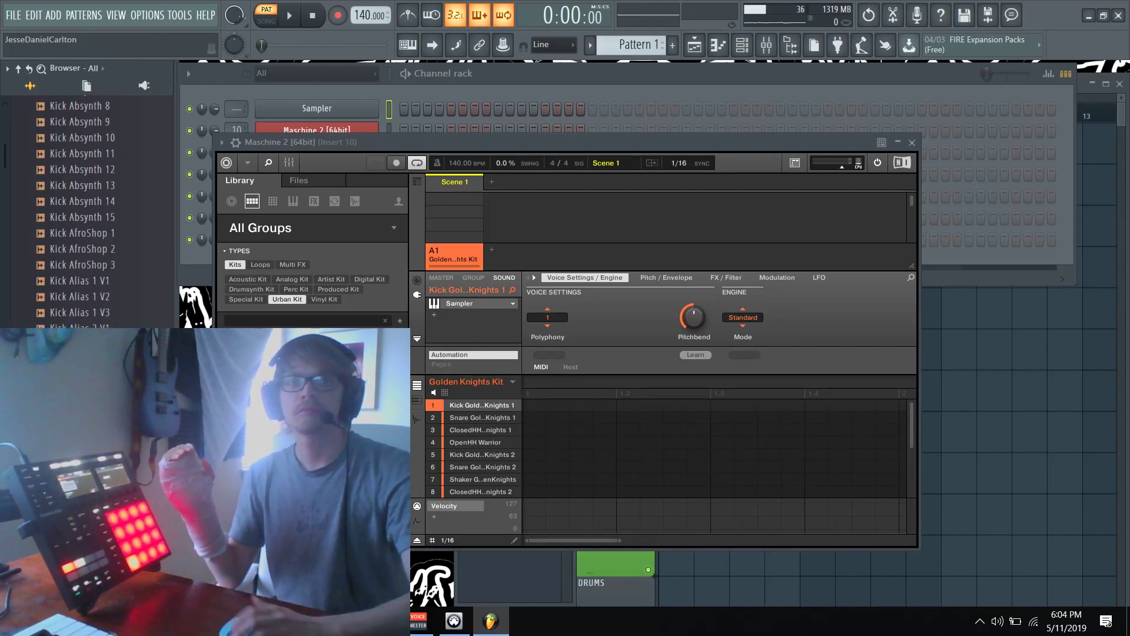
pyautogui.scroll(-6, 89, 212)
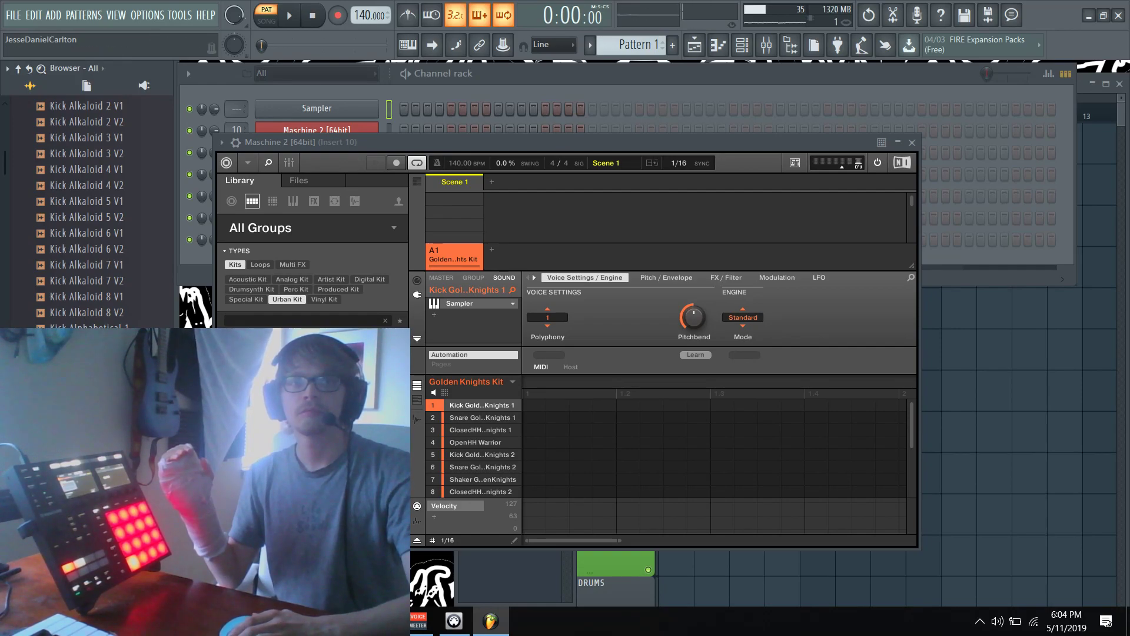
pyautogui.scroll(-2, 88, 212)
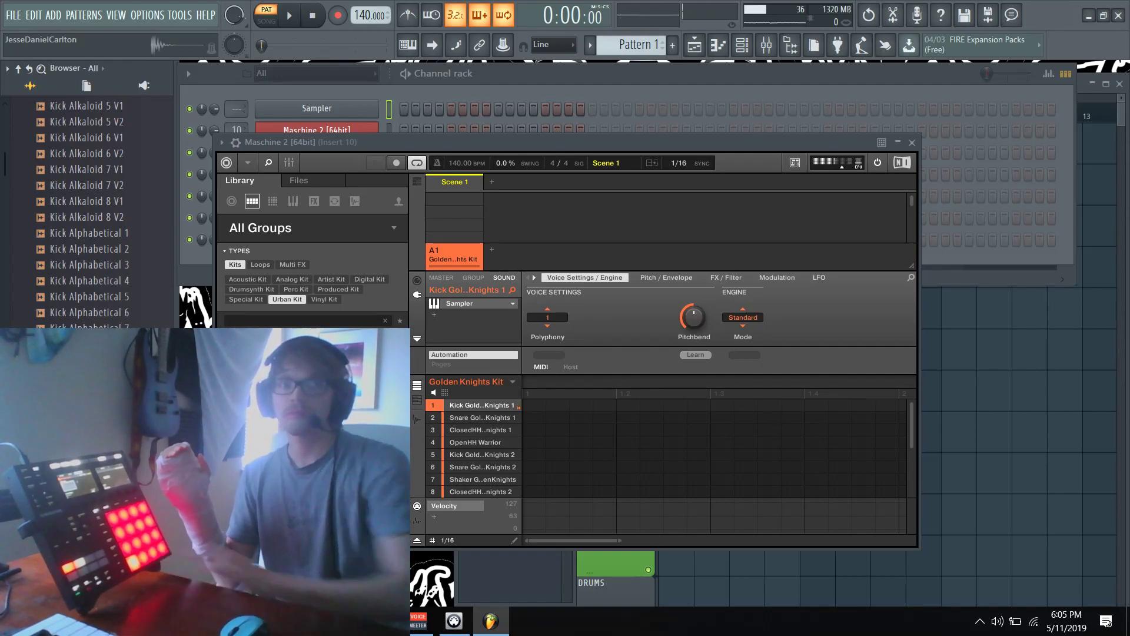
pyautogui.moveTo(377, 406); pyautogui.dragTo(472, 402)
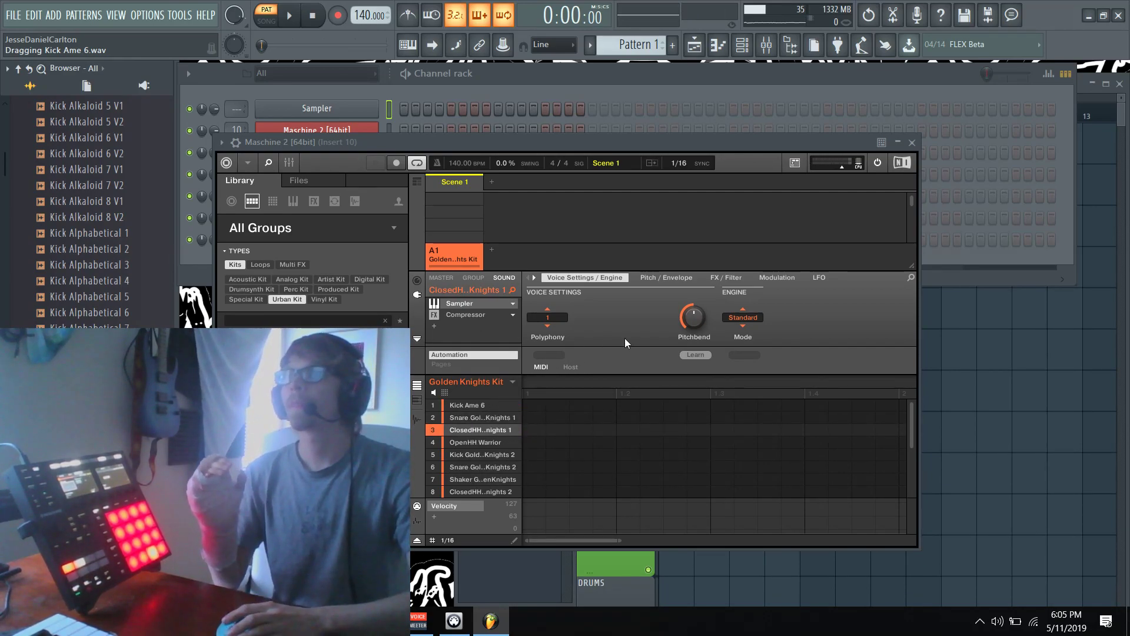
# - Place Pattern 1 clips at bars 1 and 8 of the CHORDS track and select both to mark an eight-bar range
pyautogui.click(946, 375)
pyautogui.click(665, 322)
pyautogui.click(907, 317)
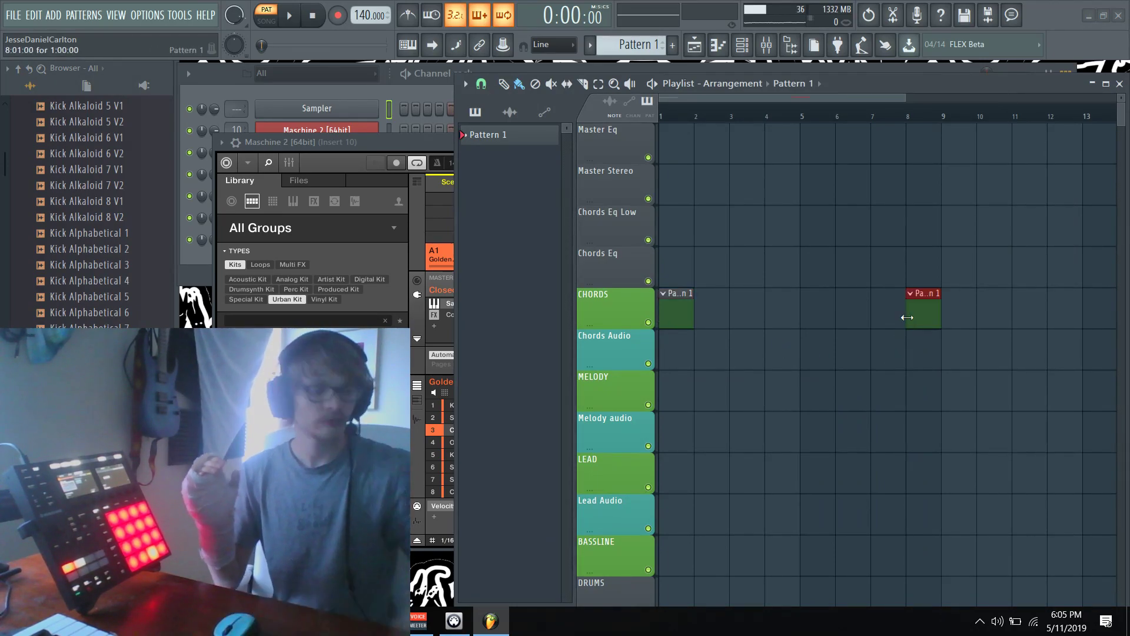
pyautogui.hotkey('ctrl', 'a')
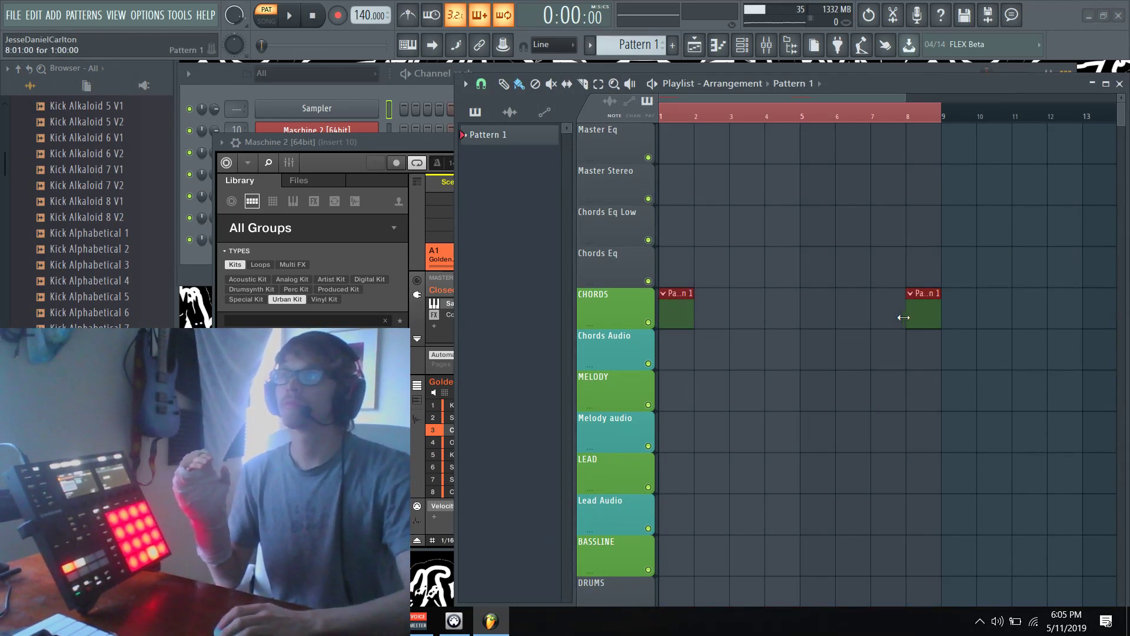
# - Rename the pattern as C H O R D S and delete its clip at bar 8 of the CHORDS track
pyautogui.click(910, 293)
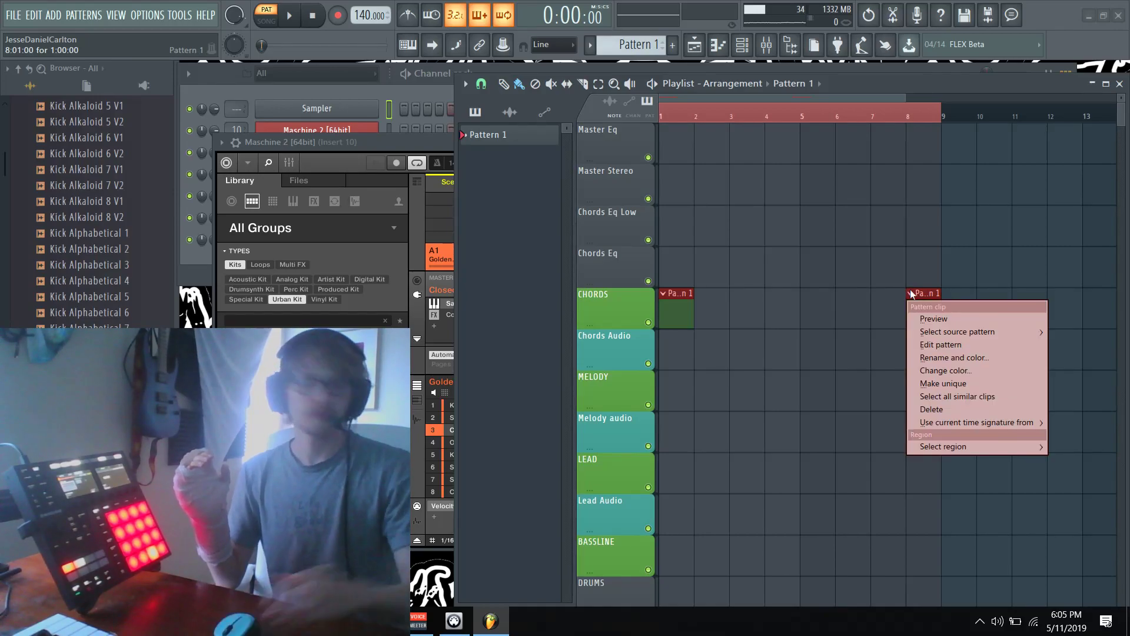
pyautogui.press('F2')
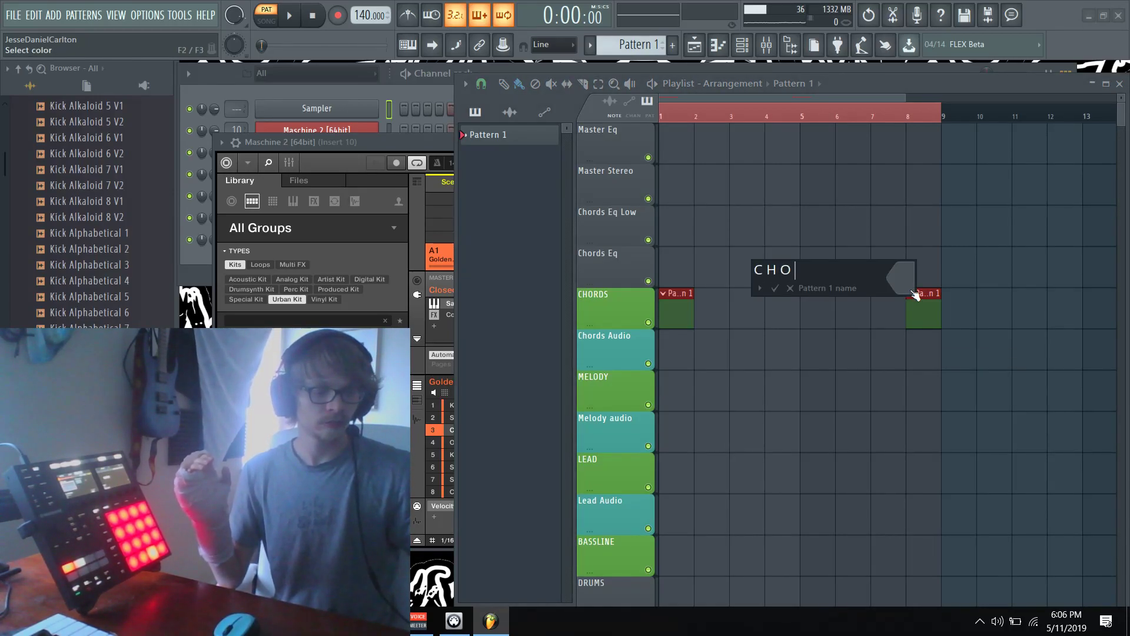
pyautogui.press('Return')
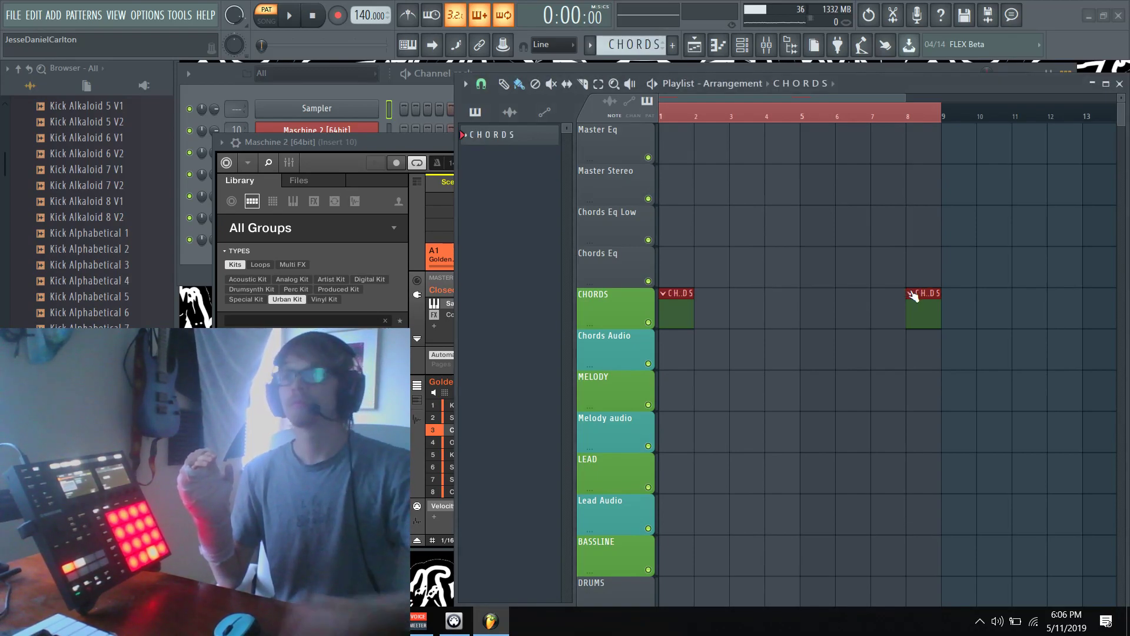
pyautogui.press('p')
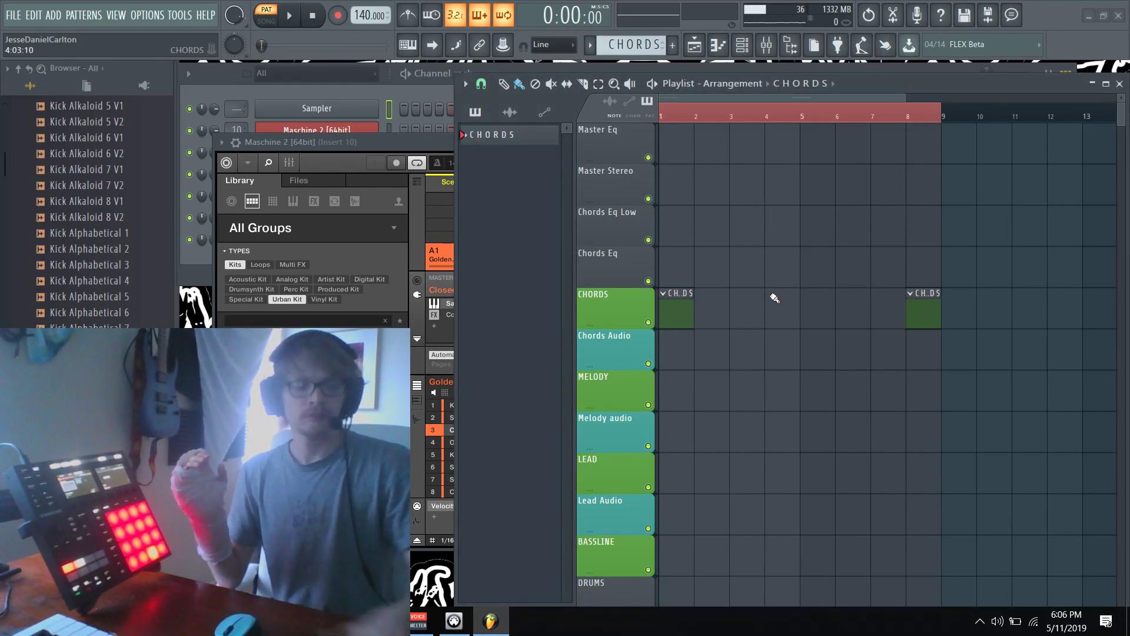
pyautogui.rightClick(921, 312)
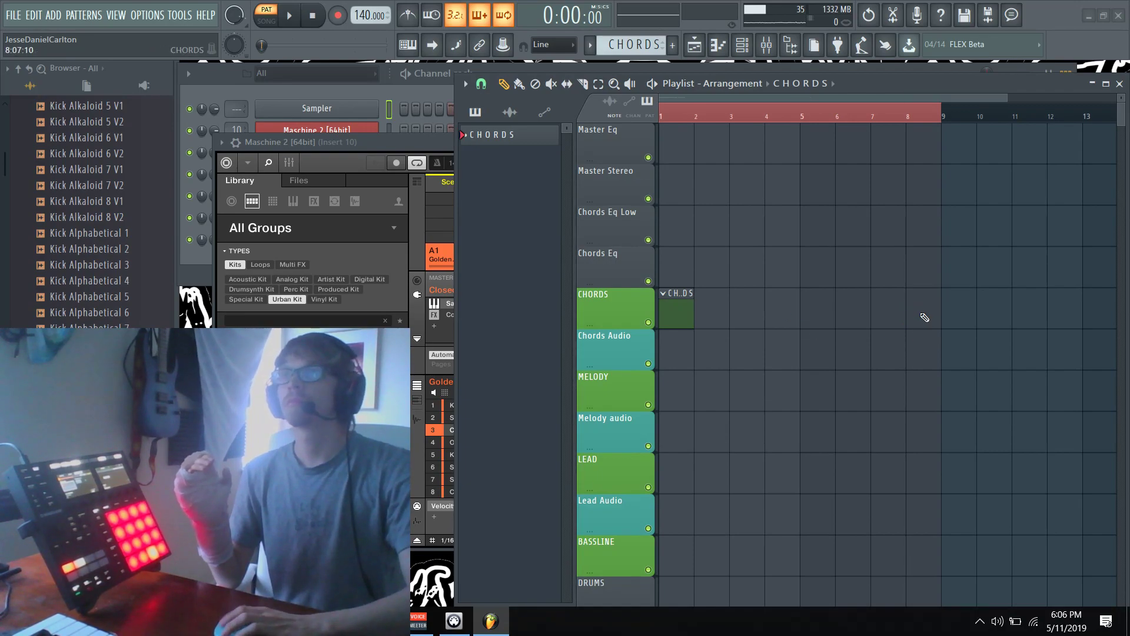
# - Open the Omnisphere instrument from the channel rack and bring up its full patch browser
pyautogui.click(388, 96)
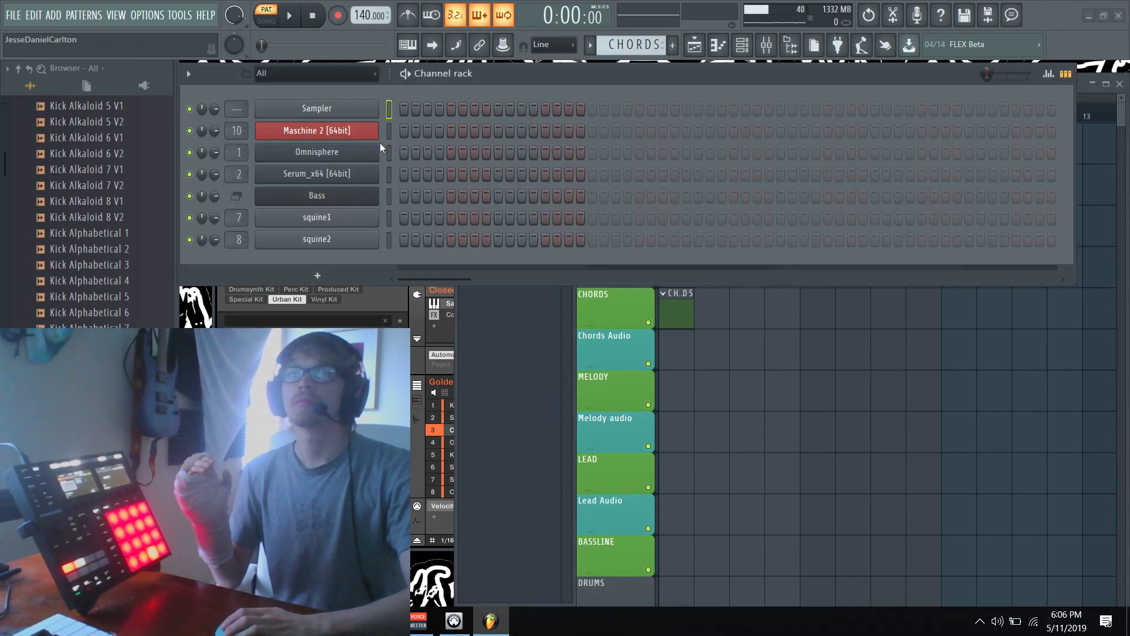
pyautogui.click(654, 313)
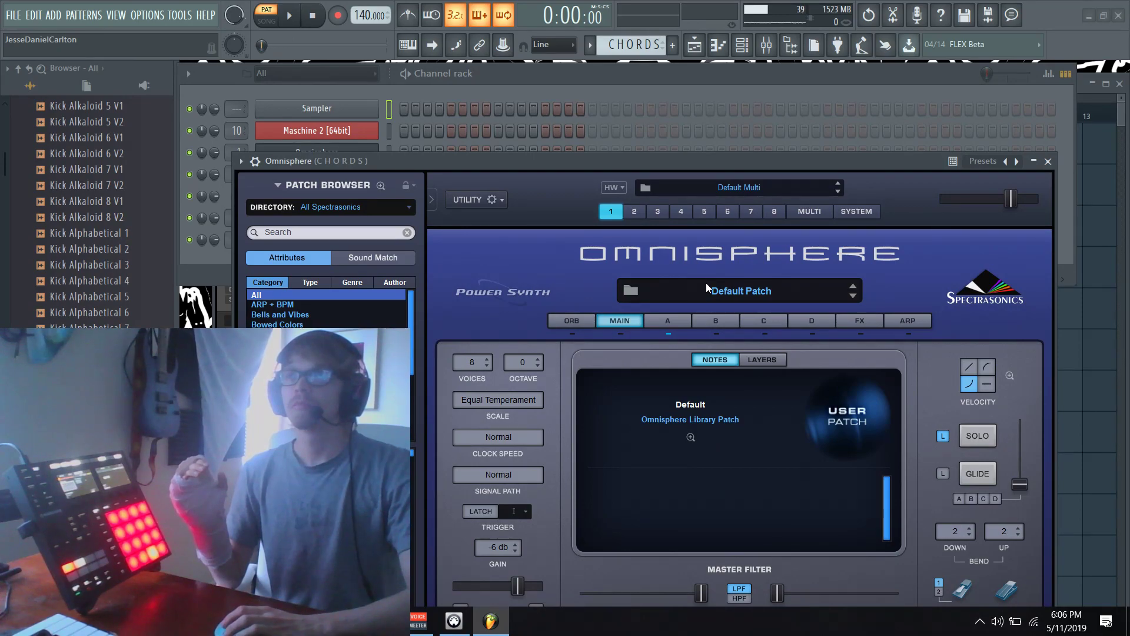
pyautogui.click(701, 288)
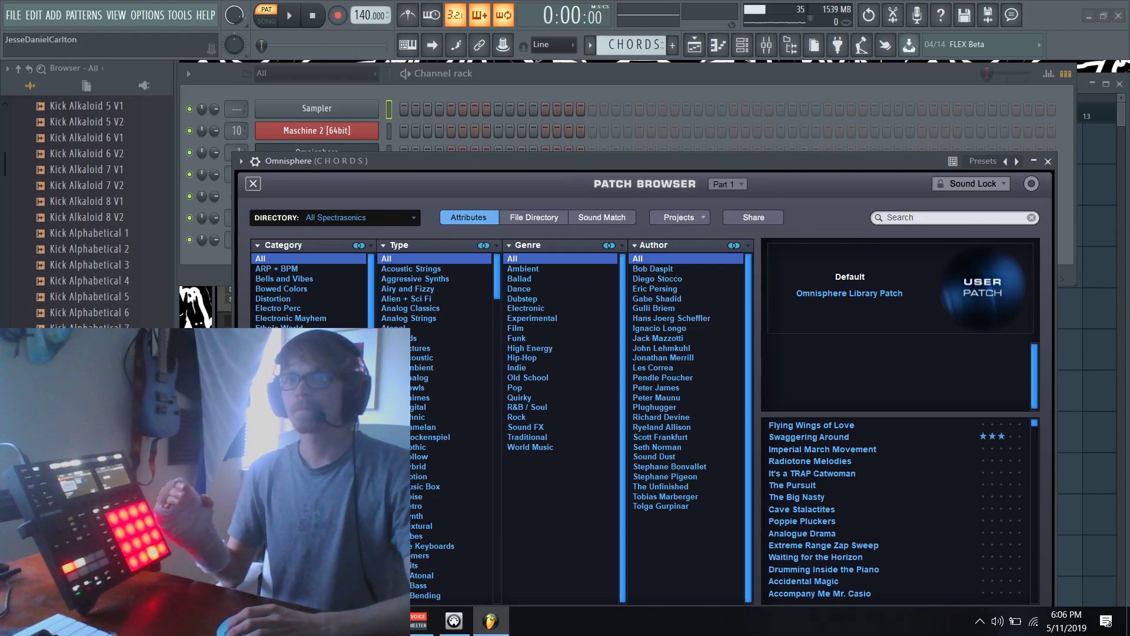
# - Filter the Omnisphere patches by the acoustic bell type, try Chimebox, and load Fairy Tale Bells
pyautogui.click(422, 357)
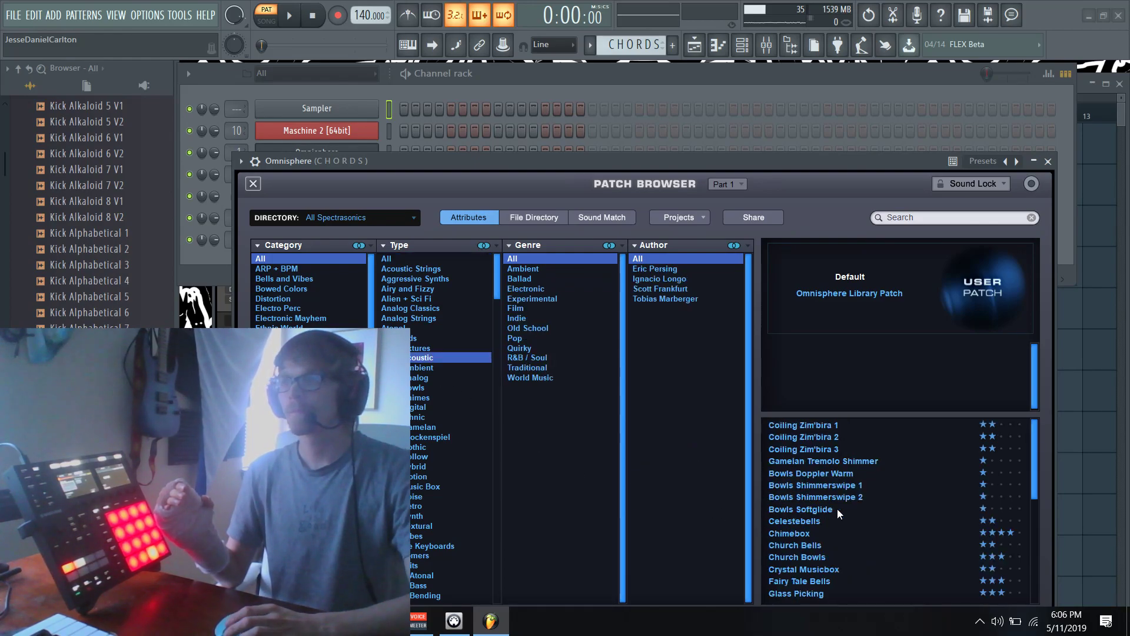
pyautogui.scroll(-2, 837, 510)
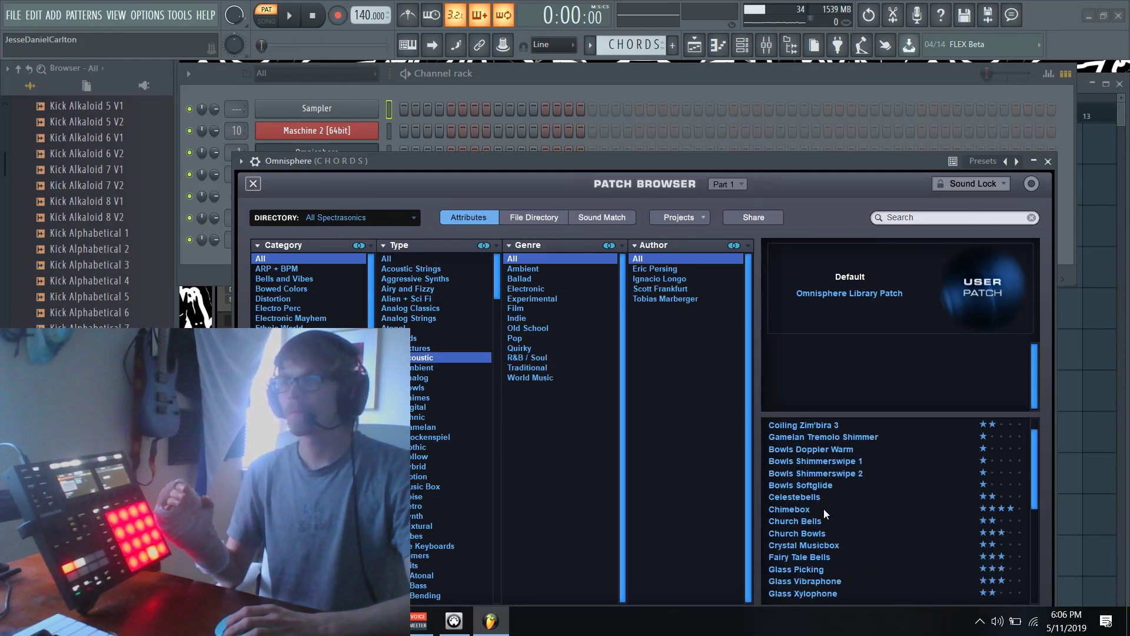
pyautogui.click(824, 509)
pyautogui.scroll(-6, 818, 511)
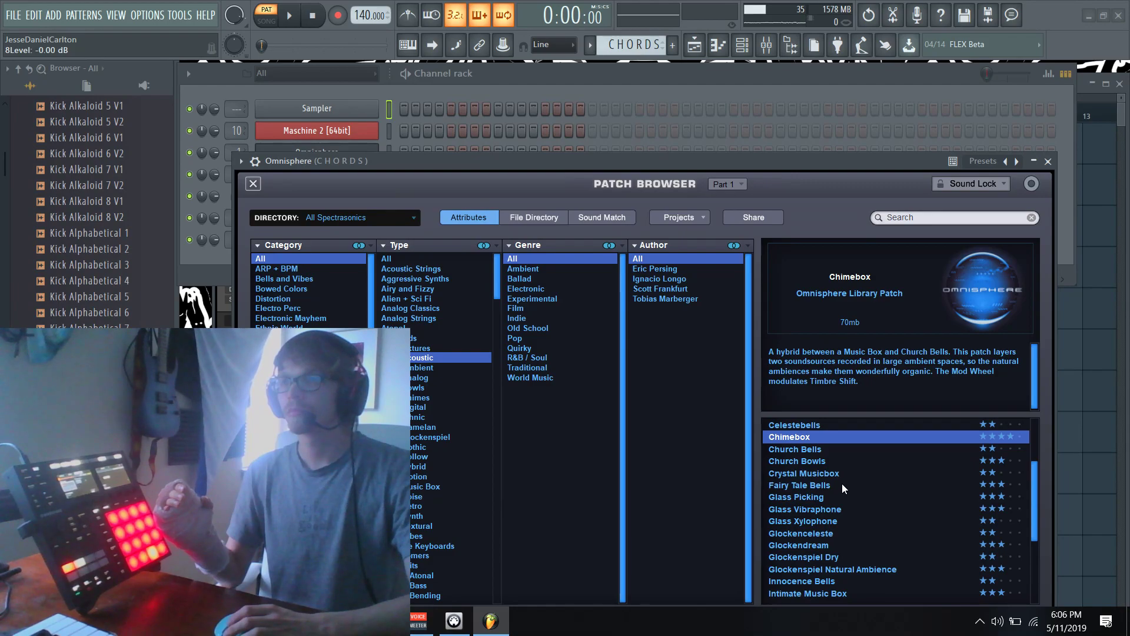
pyautogui.click(845, 485)
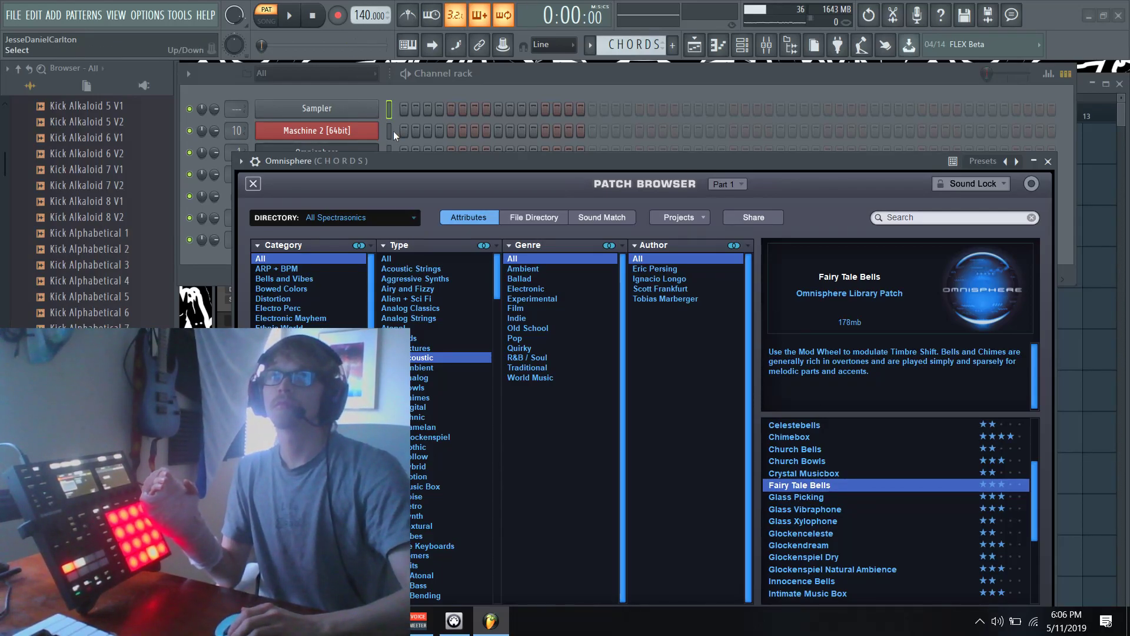
# - Select the Omnisphere channel and record an eight-bar chord progression into the C H O R D S clip on the CHORDS track
pyautogui.click(390, 146)
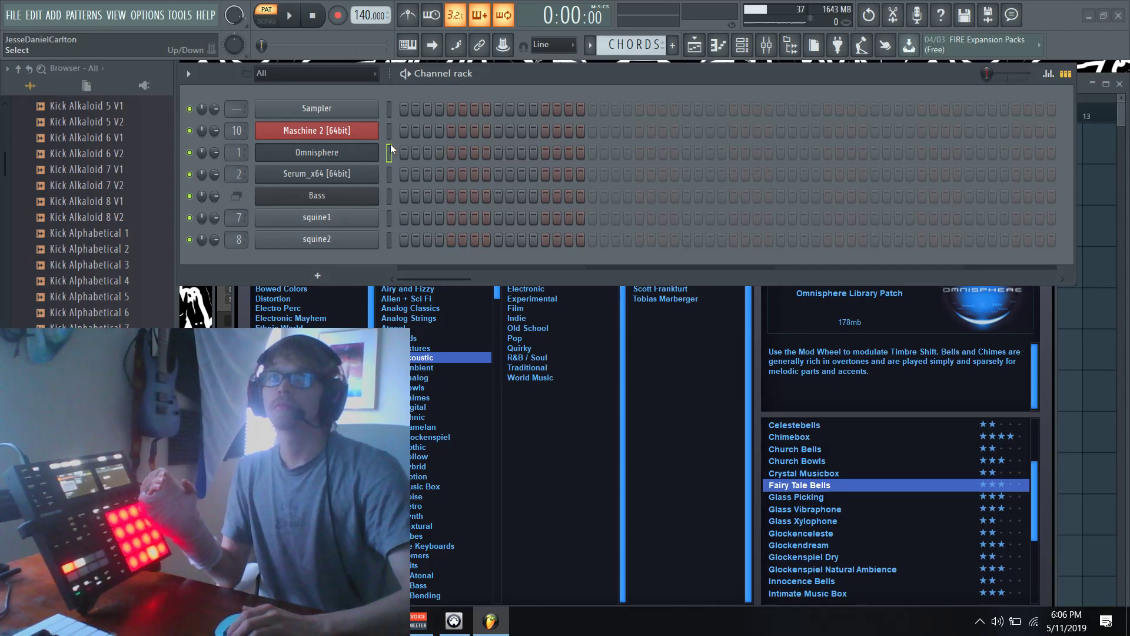
pyautogui.click(757, 355)
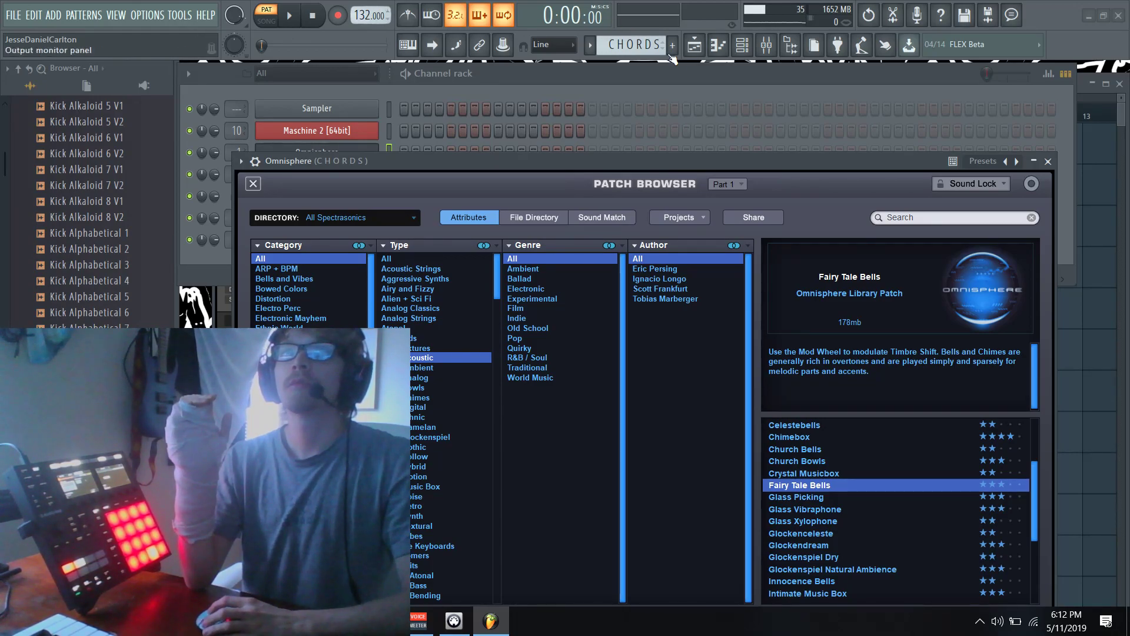
pyautogui.click(1112, 183)
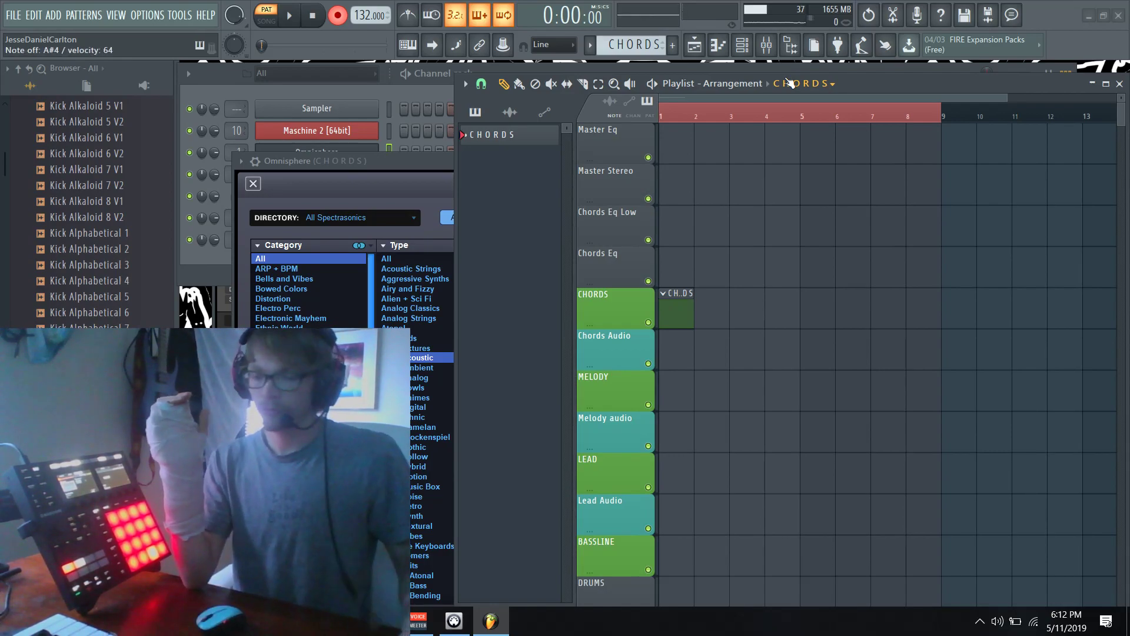
pyautogui.press('space')
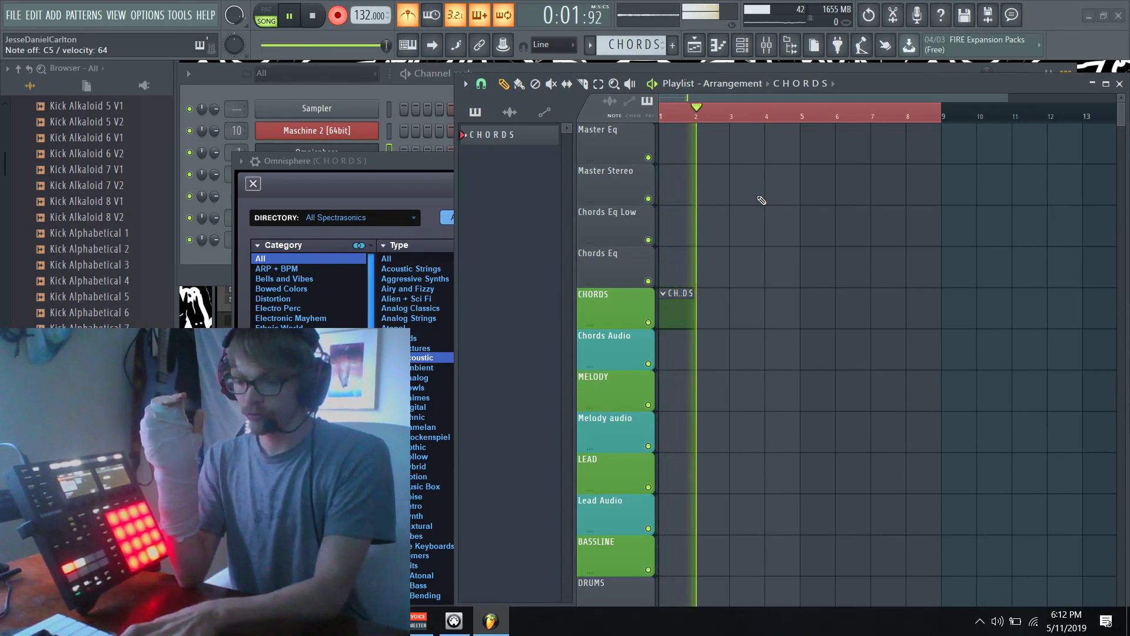
pyautogui.press('space')
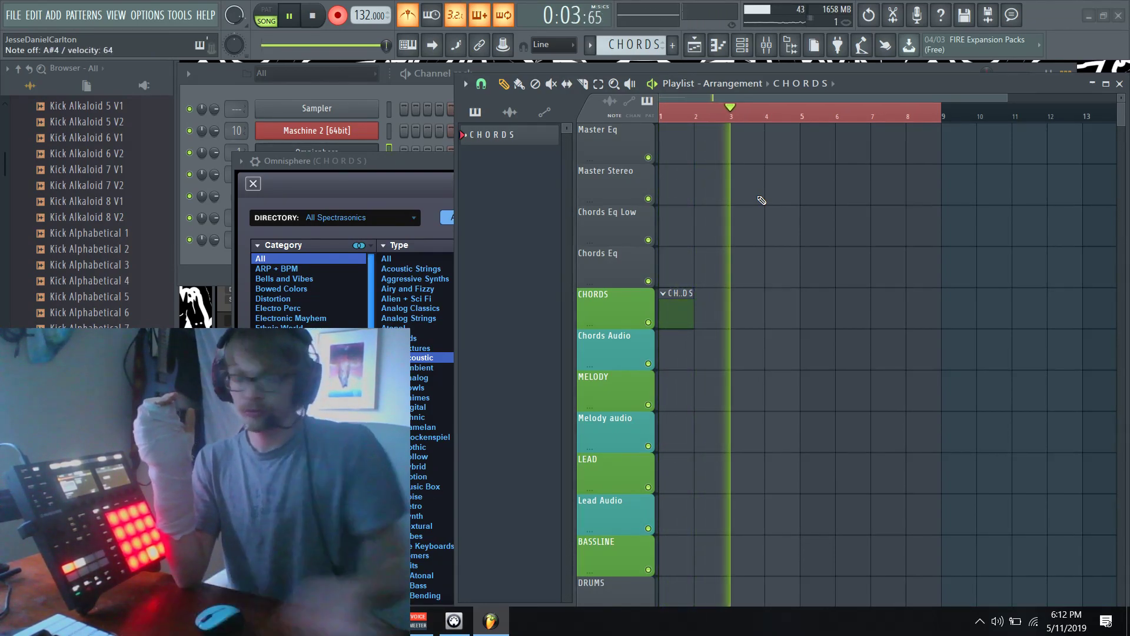
pyautogui.press('space')
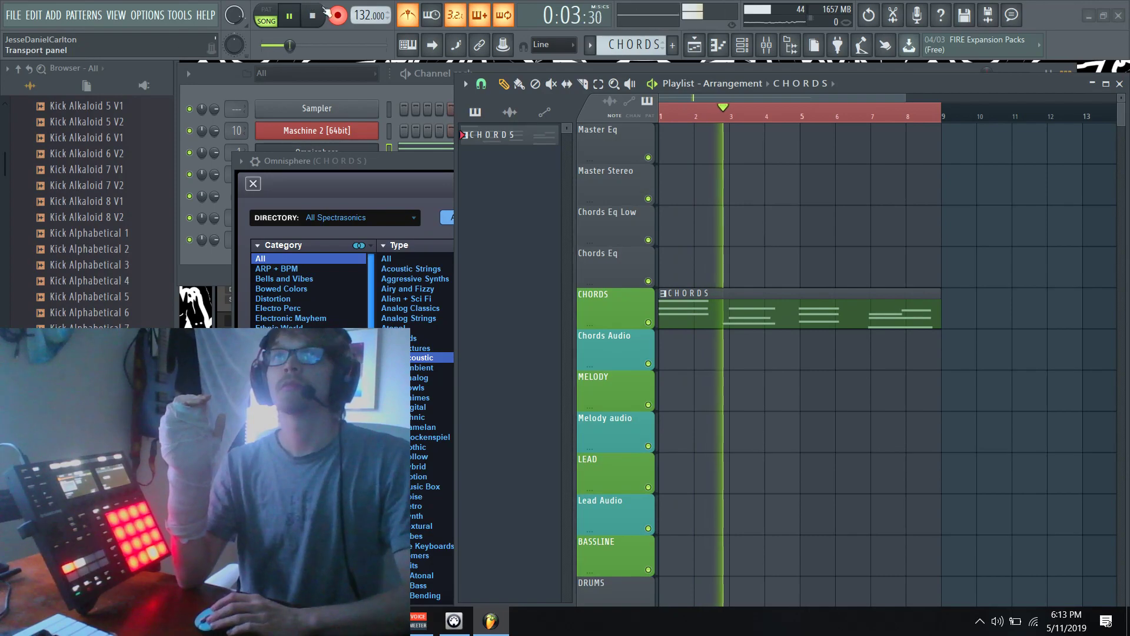
# - Open the C H O R D S notes in the piano roll, select them all and align their timing to the grid
pyautogui.doubleClick(749, 299)
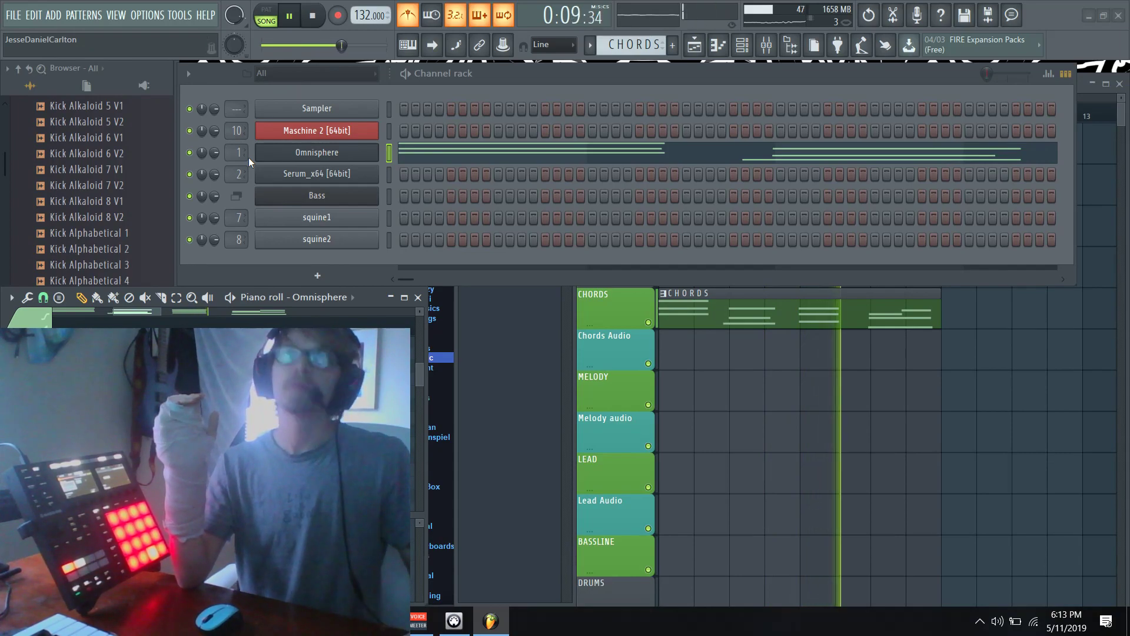
pyautogui.hotkey('ctrl', 'm')
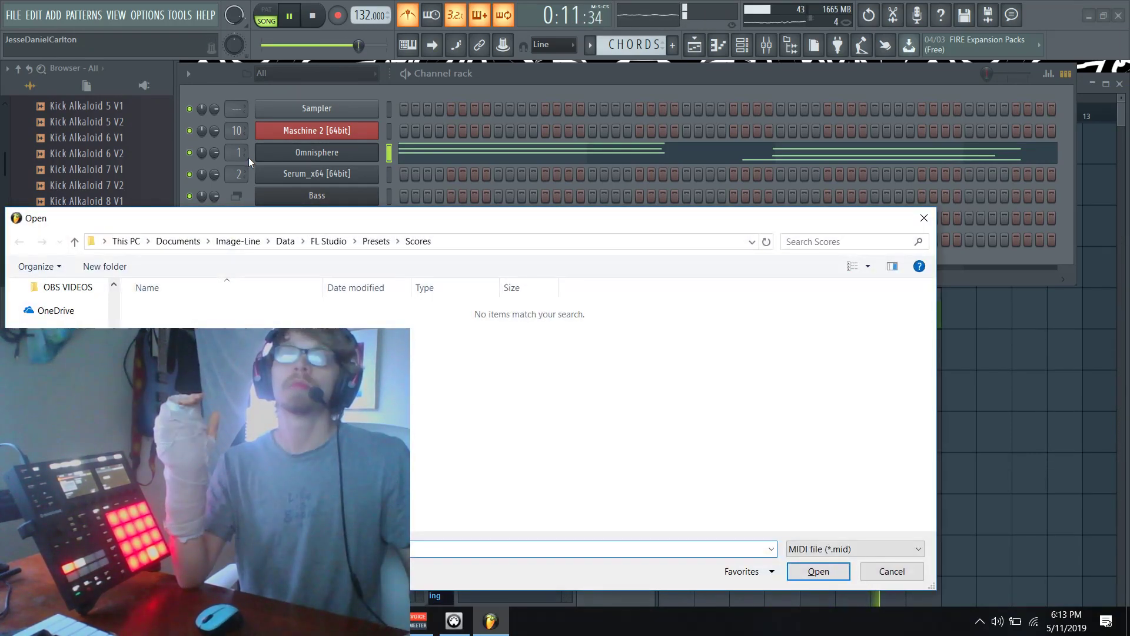
pyautogui.press('Escape')
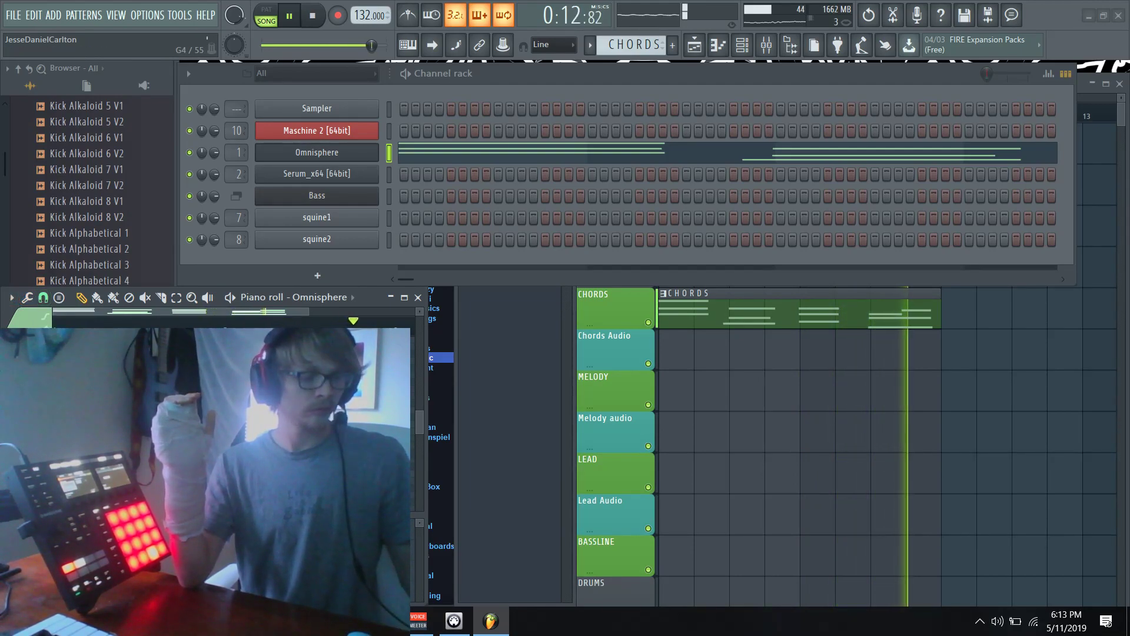
pyautogui.hotkey('ctrl', 'a')
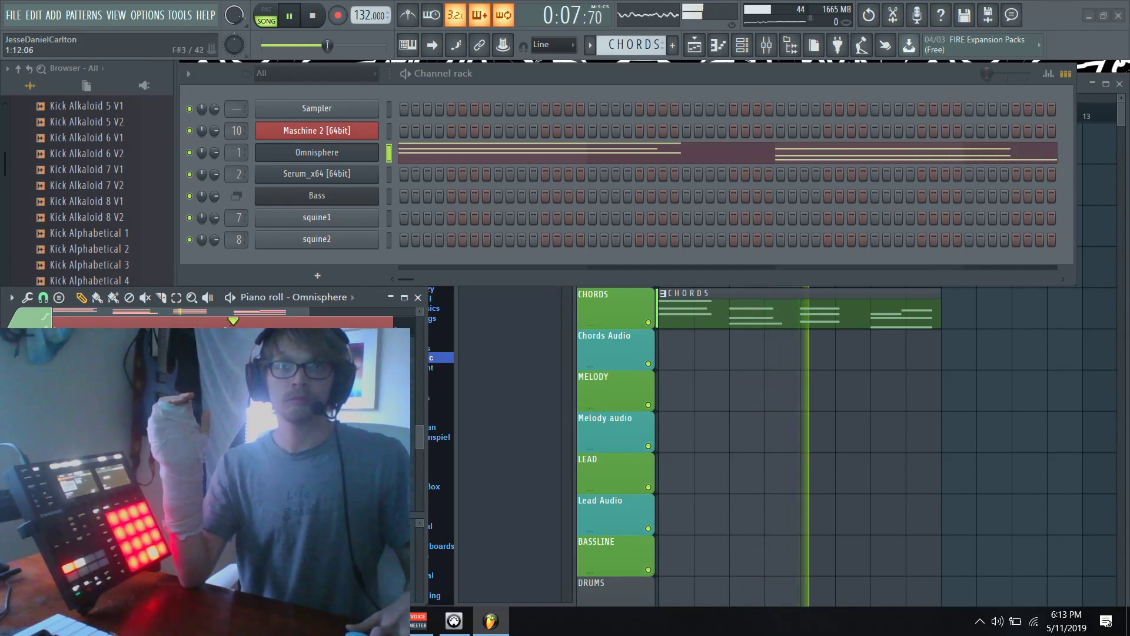
pyautogui.scroll(-3, 2, 220)
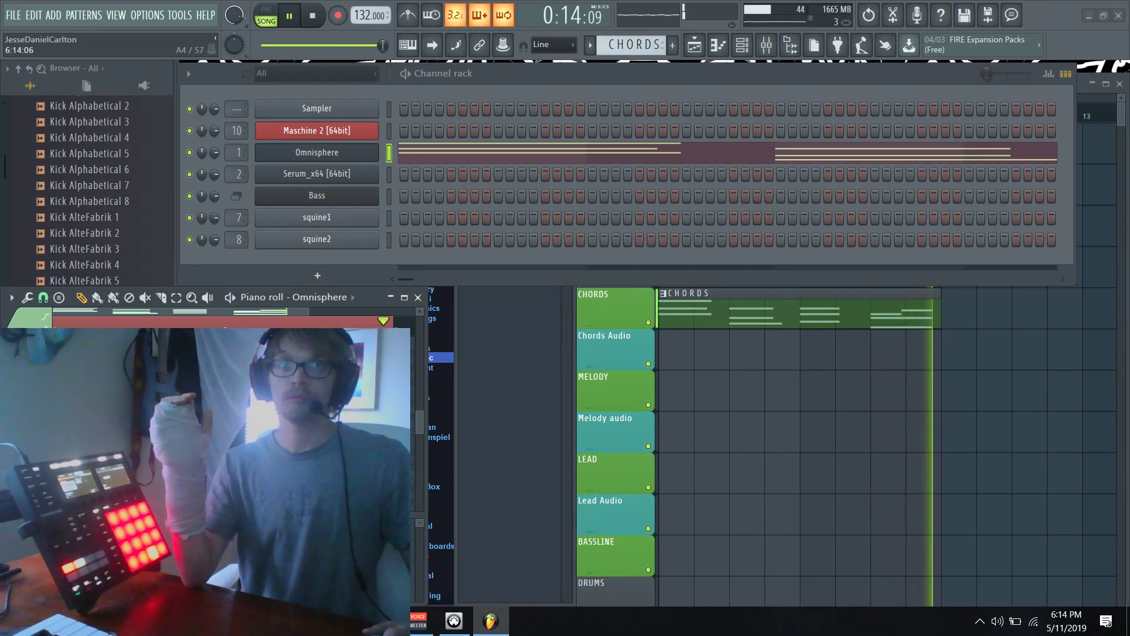
pyautogui.click(419, 297)
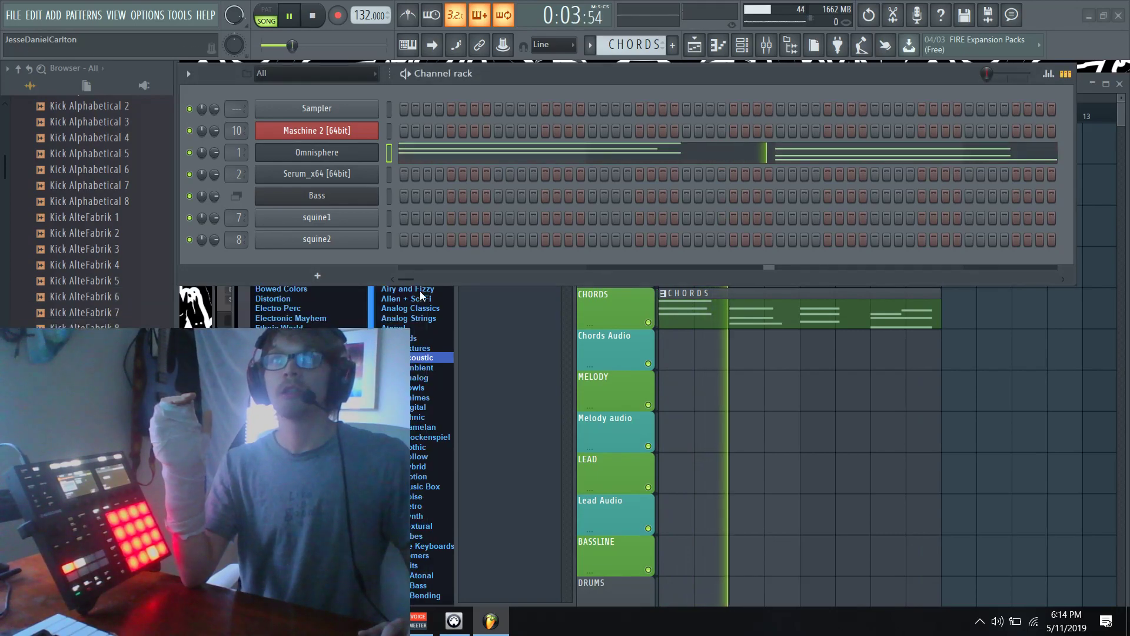
pyautogui.press('F5')
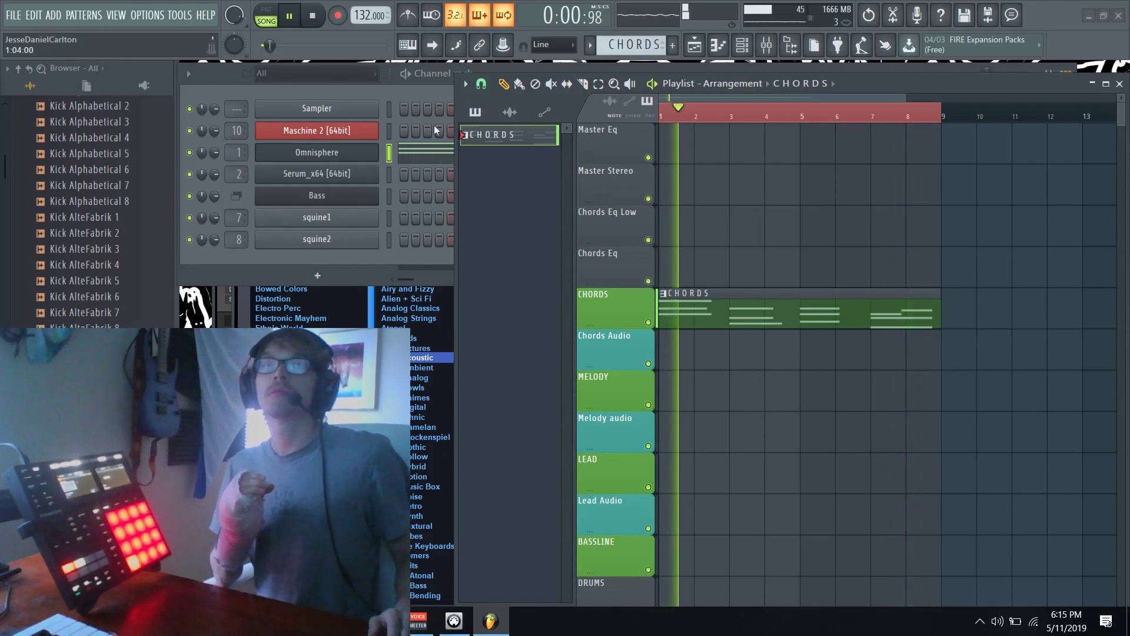
# - Play back the recorded chord progression in song mode with the metronome switched on
pyautogui.click(407, 15)
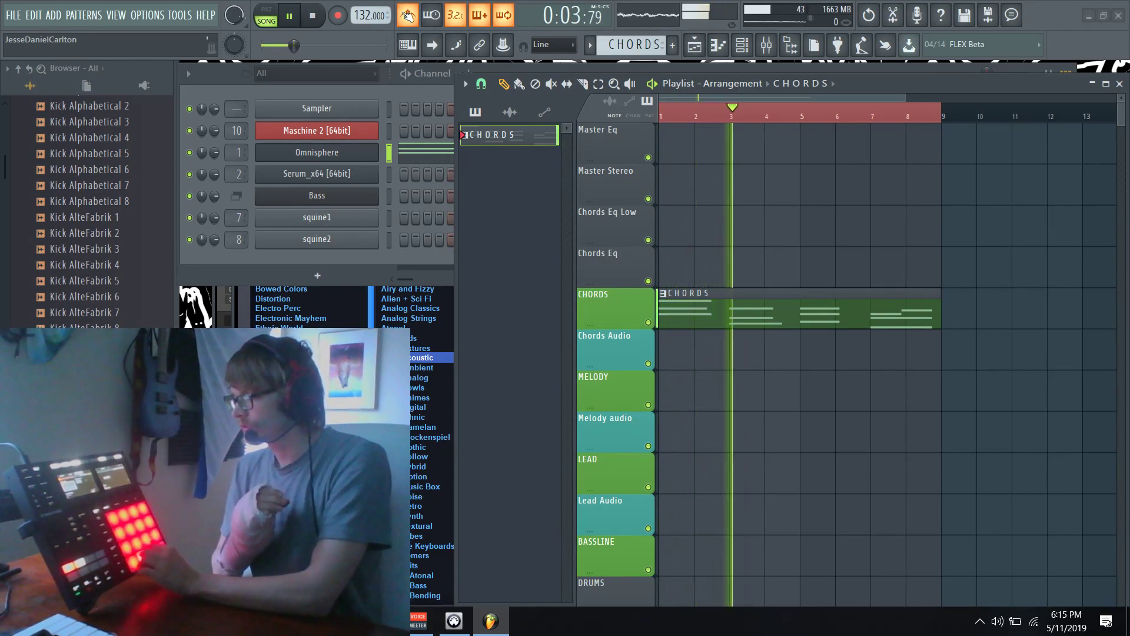
pyautogui.press('space')
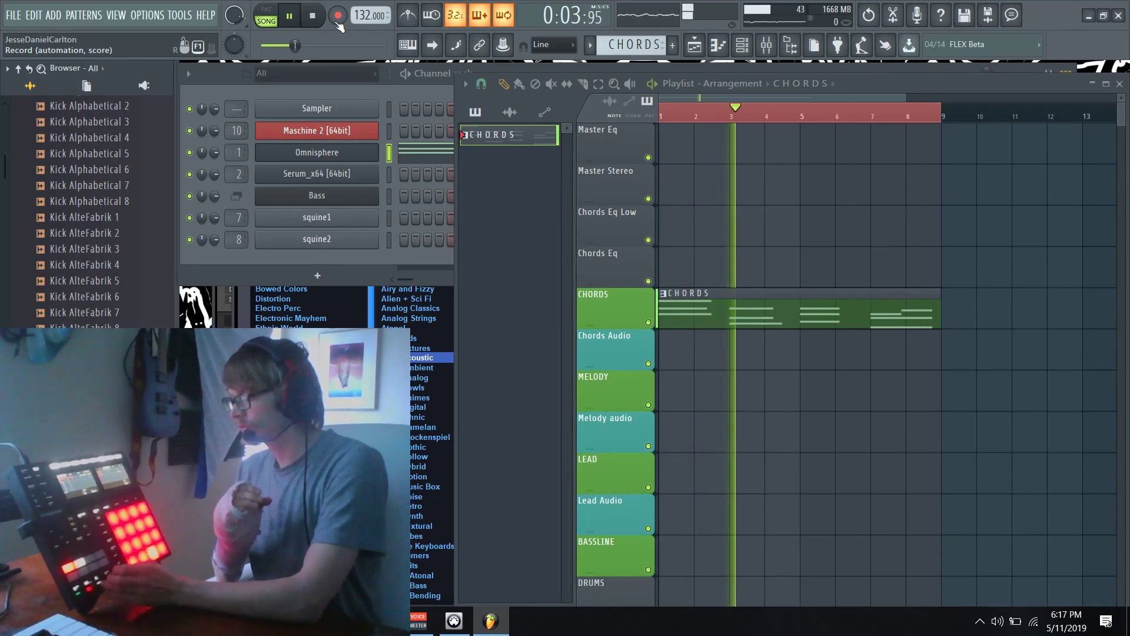
pyautogui.press('space')
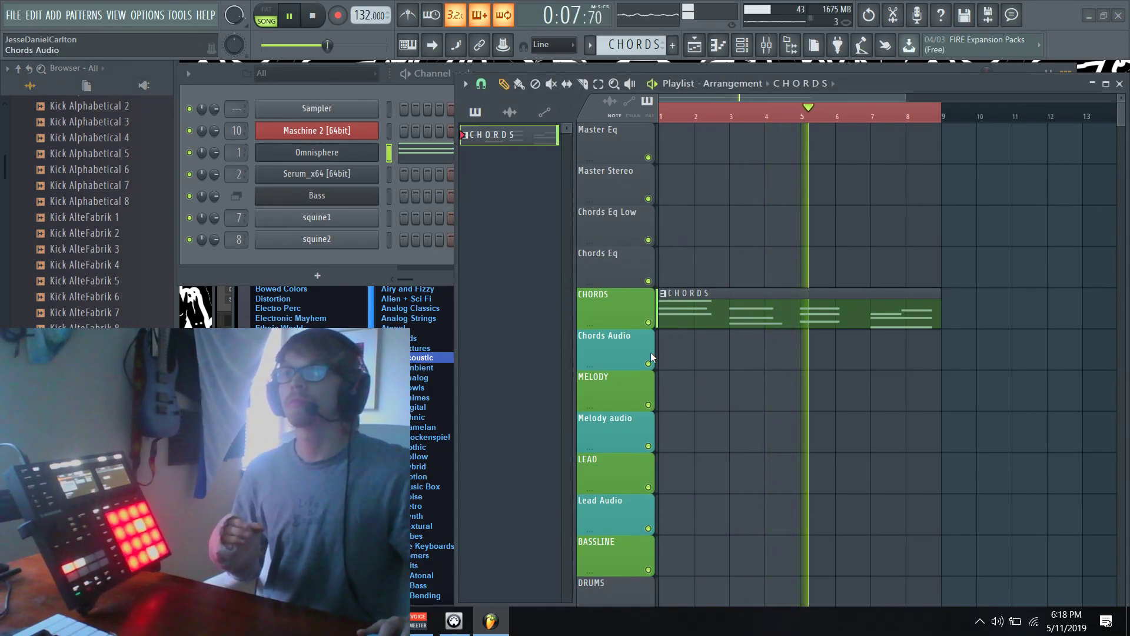
# - Place a copy of the C H O R D S clip at bar 1 of the muted MELODY track and make it unique
pyautogui.click(667, 388)
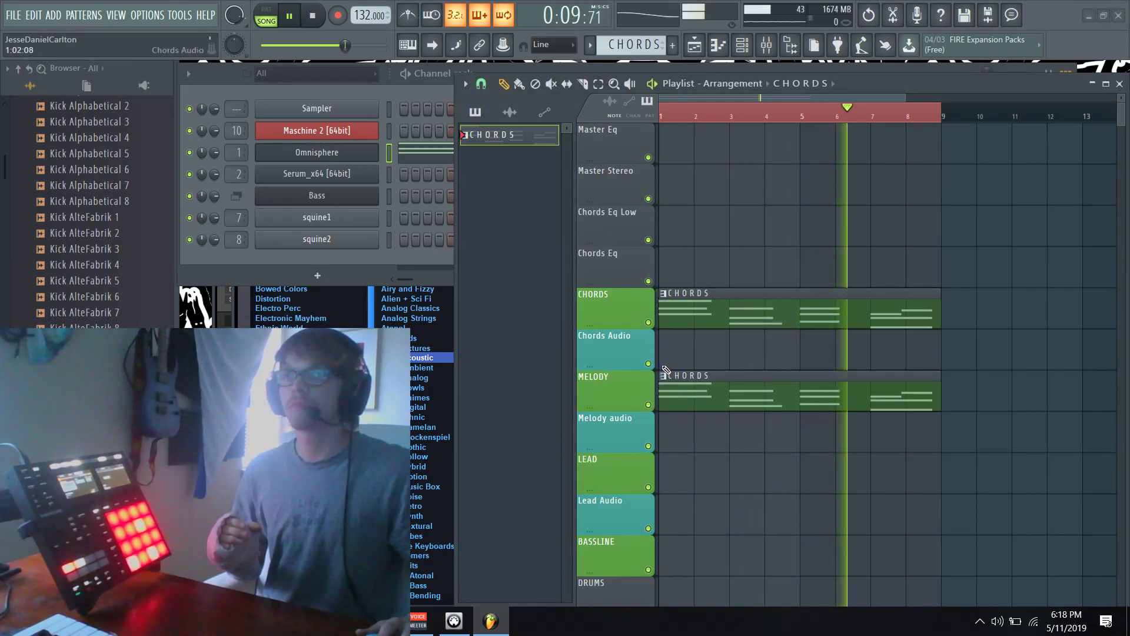
pyautogui.click(649, 404)
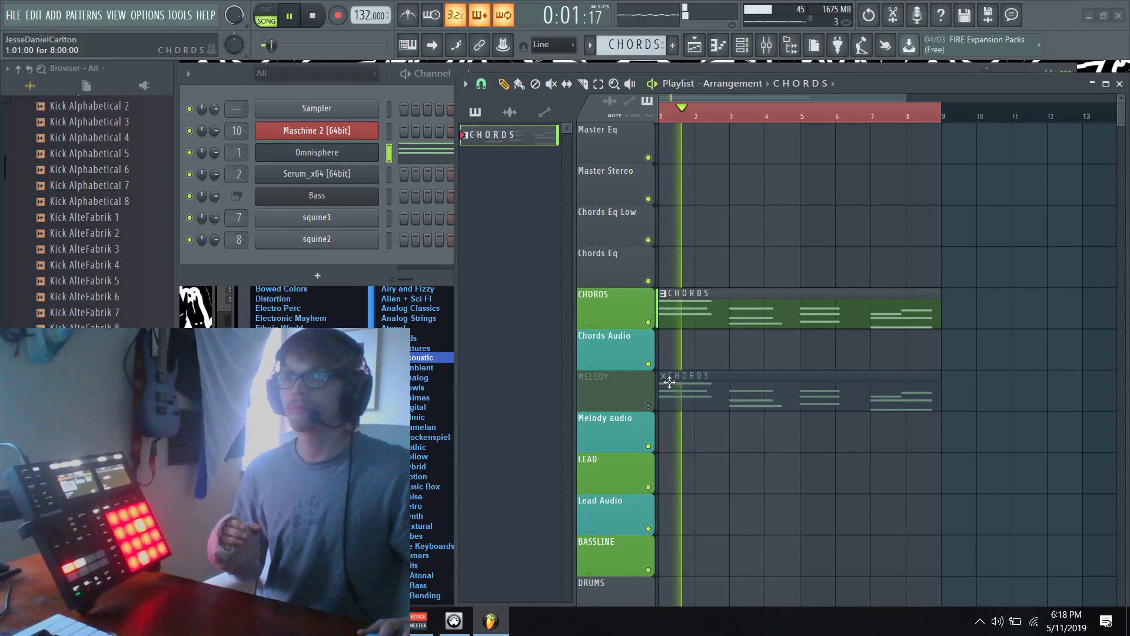
pyautogui.click(666, 378)
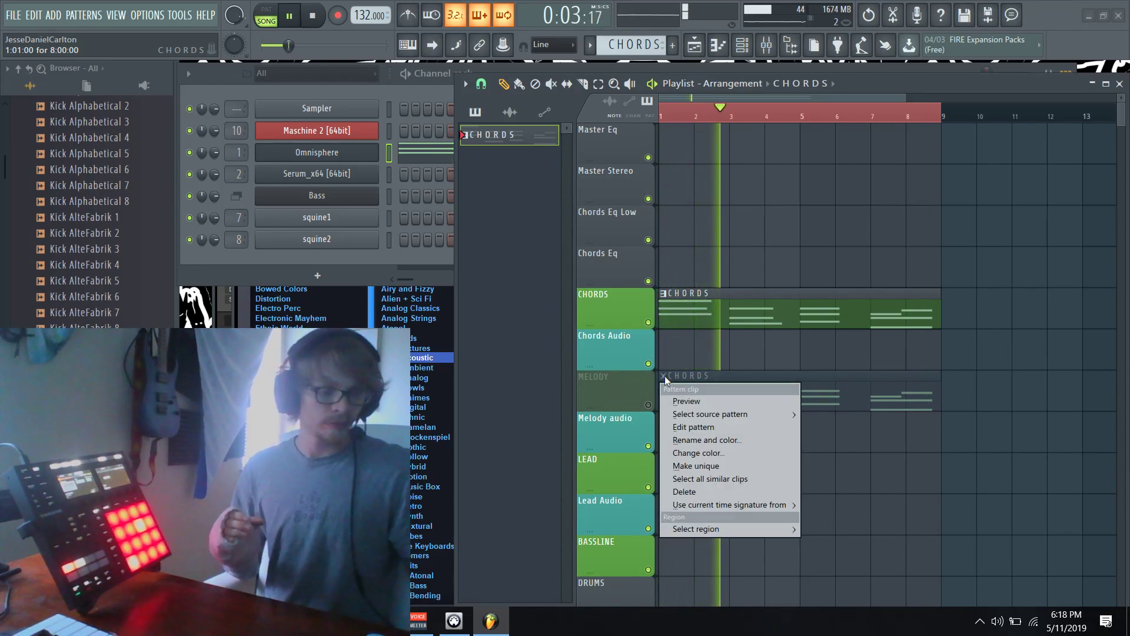
pyautogui.click(701, 469)
# - Rename the unique pattern on the MELODY track as M E L O D Y
pyautogui.click(665, 378)
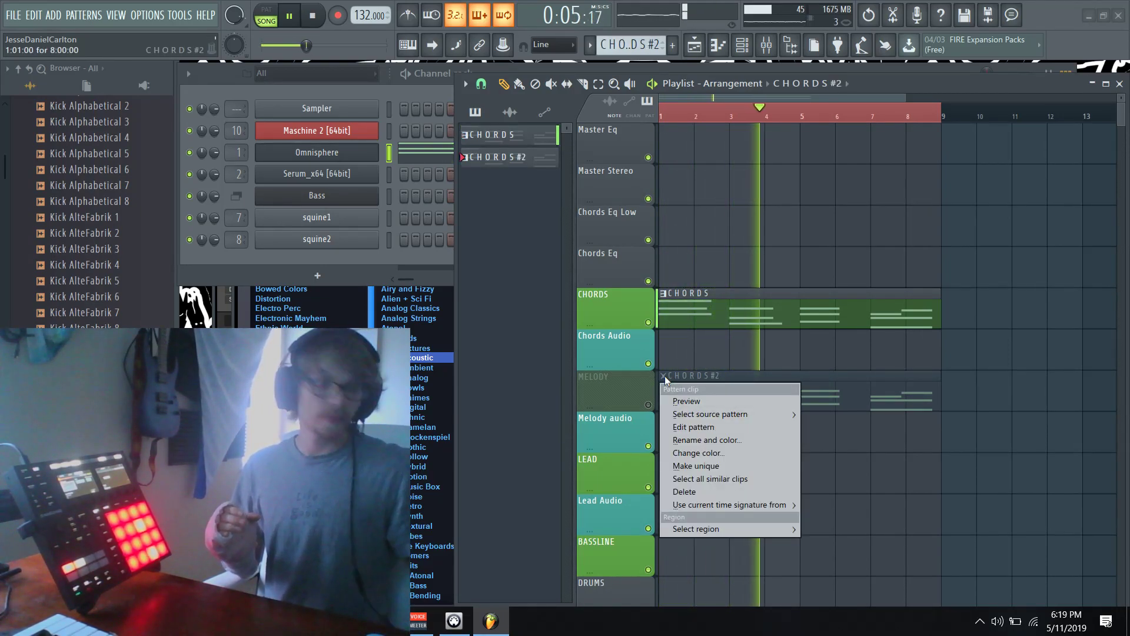
pyautogui.press('F2')
pyautogui.write('M E L O D Y')
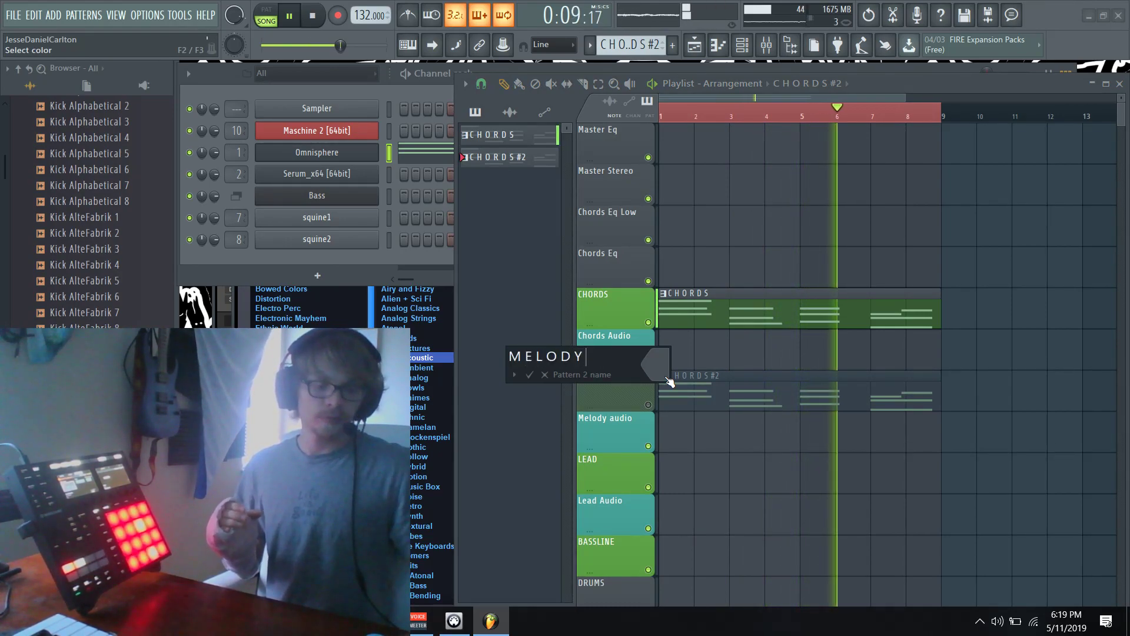
pyautogui.press('Return')
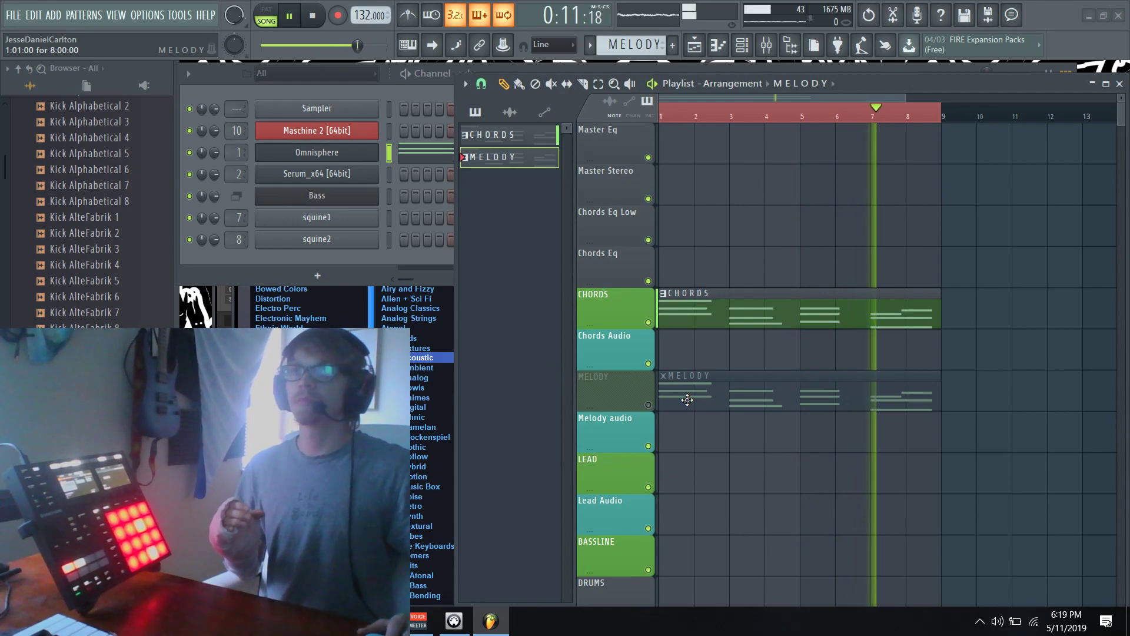
# - Delete all the copied Omnisphere notes from the M E L O D Y pattern
pyautogui.press('F6')
pyautogui.press('F7')
pyautogui.hotkey('ctrl', 'a')
pyautogui.press('Delete')
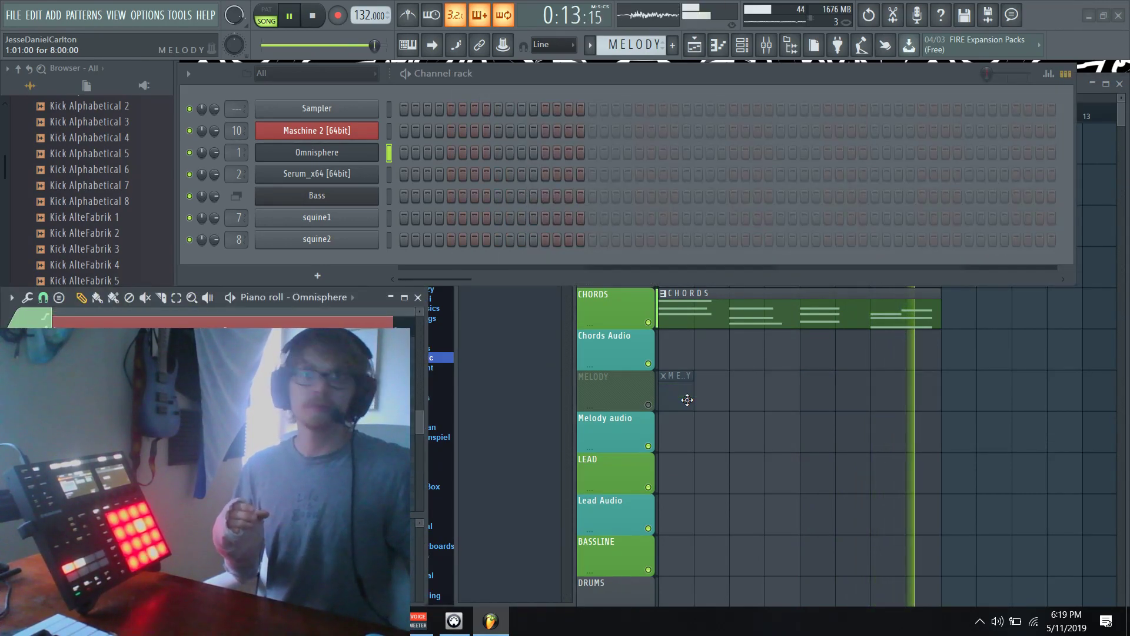
# - Unmute the MELODY track and record an eight-bar Omnisphere melody into the M E L O D Y clip
pyautogui.press('F5')
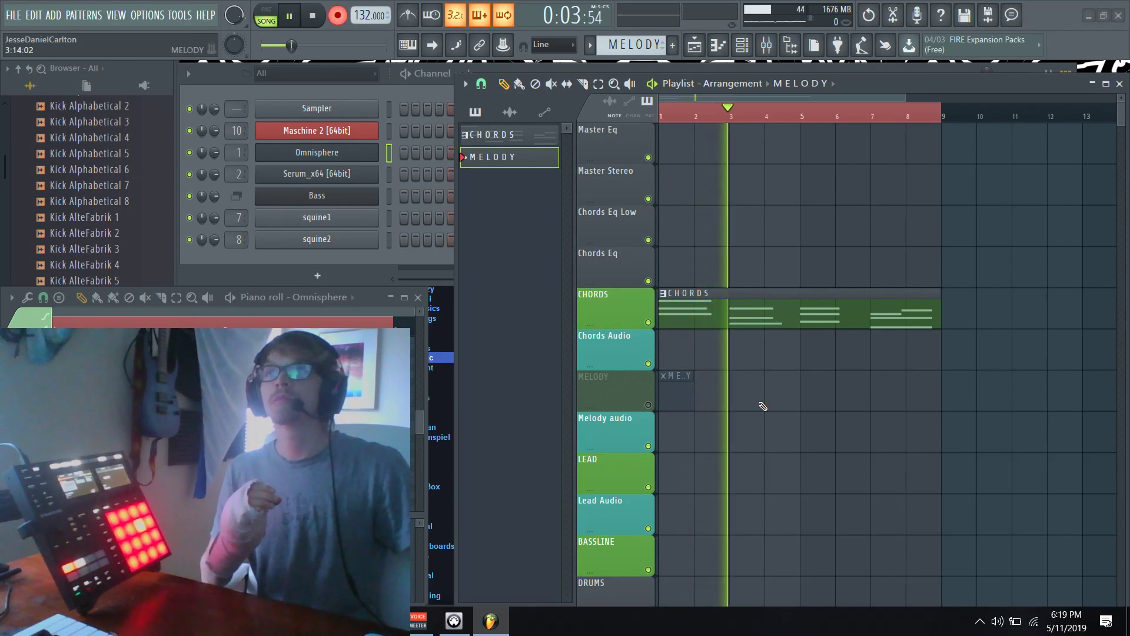
pyautogui.click(649, 404)
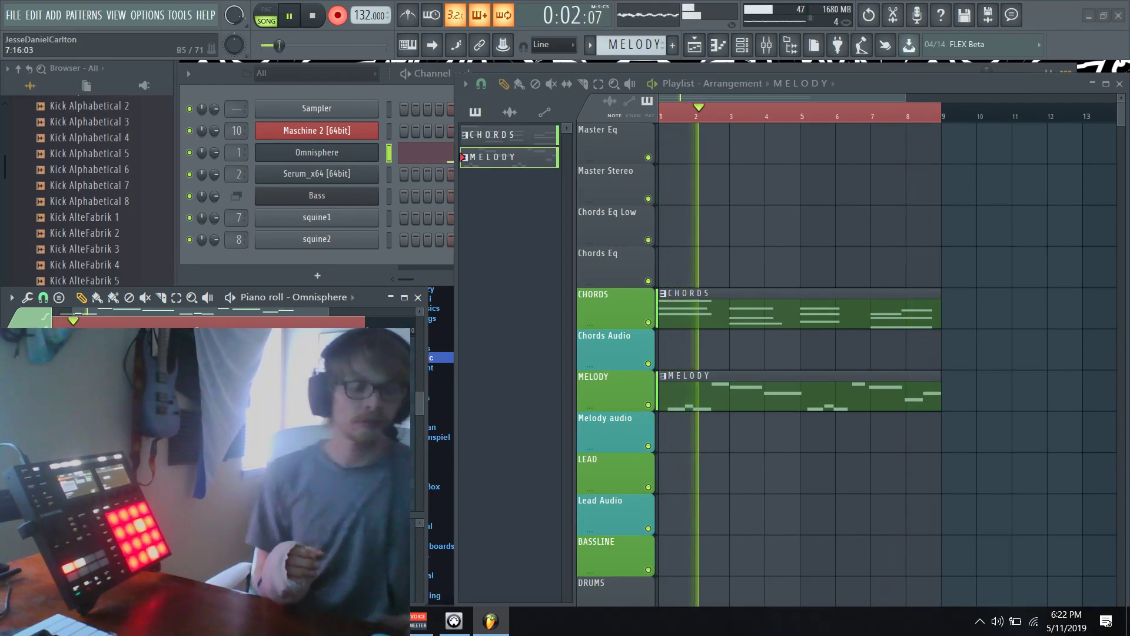
# - Save the project in the OBS BEATS folder as 132 OBS MK3 VIDEO 12.flp
pyautogui.hotkey('ctrl', 's')
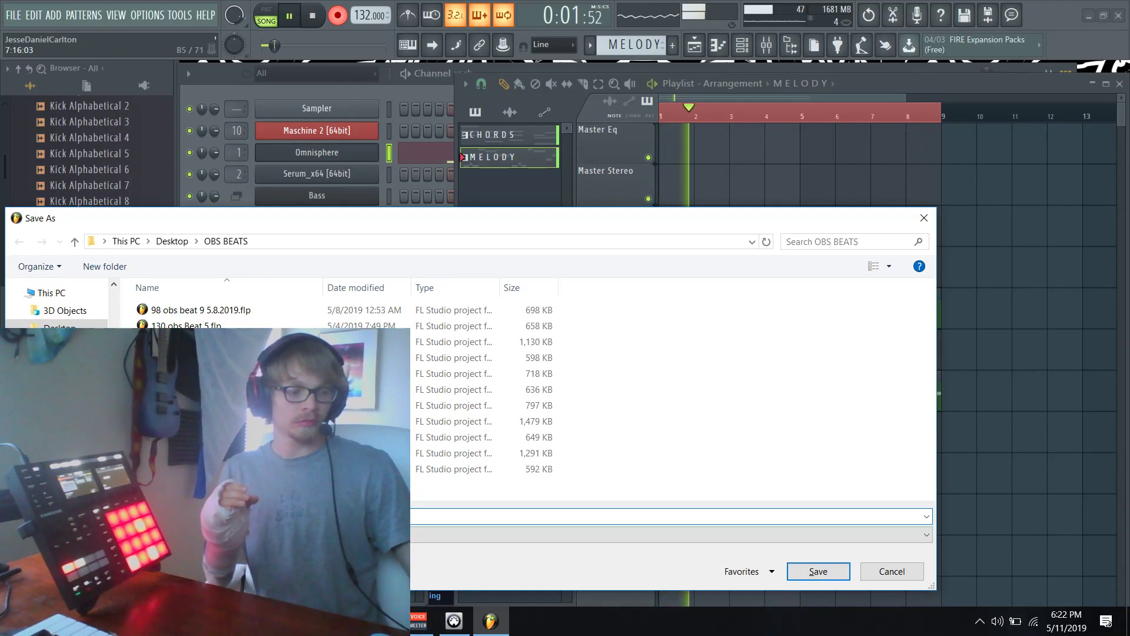
pyautogui.press('Return')
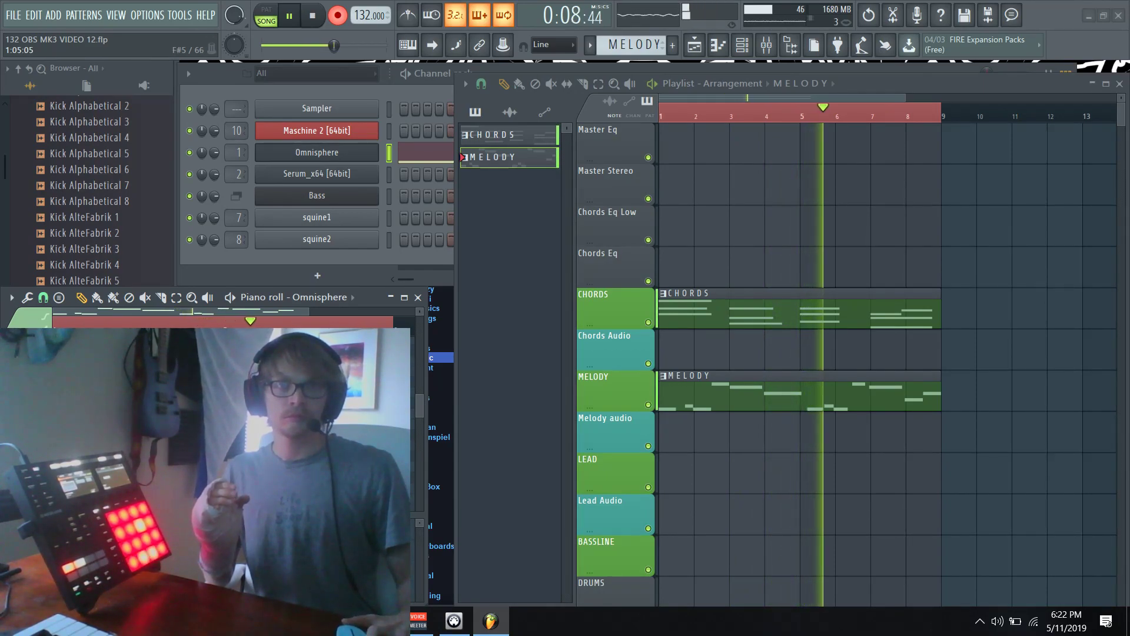
pyautogui.press('space')
pyautogui.press('space')
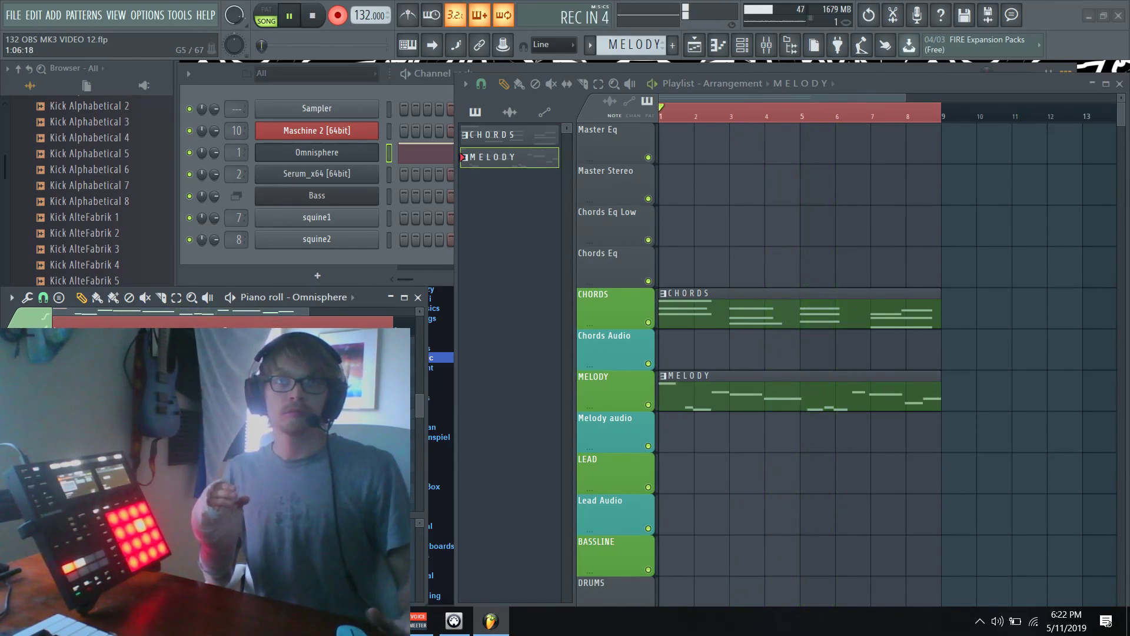
pyautogui.hotkey('alt', 'r')
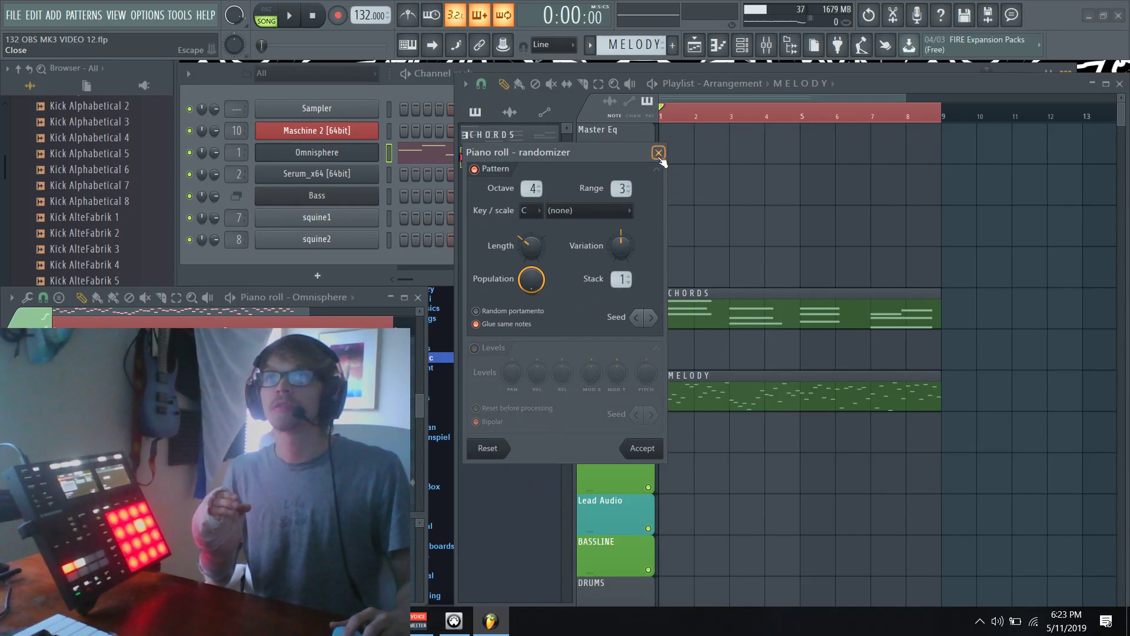
pyautogui.click(659, 153)
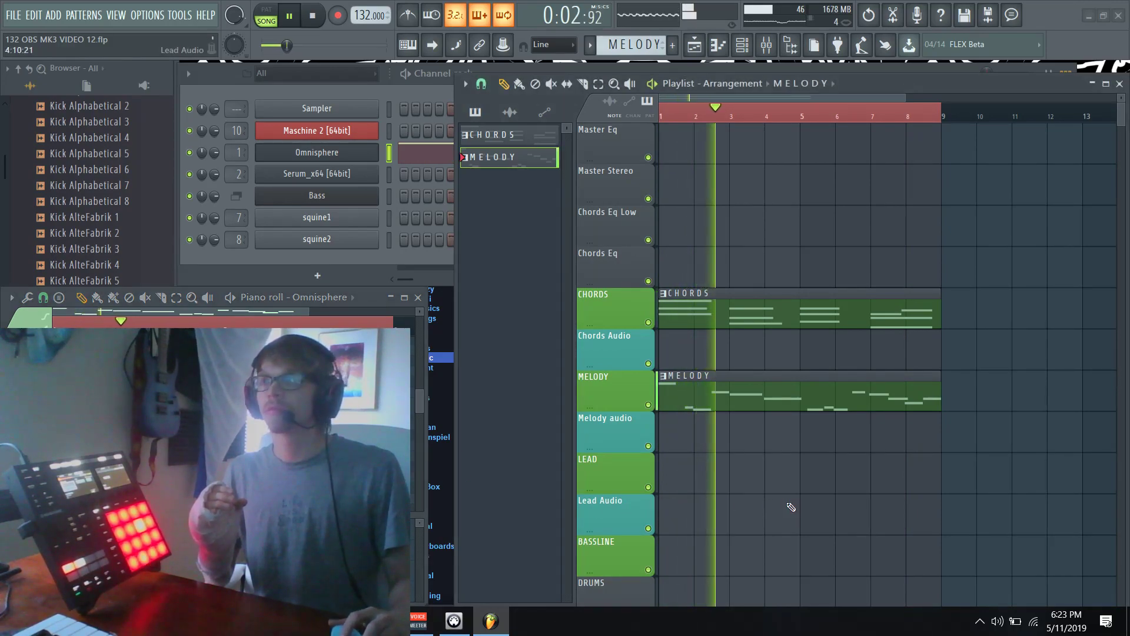
# - Add a second C H O R D S clip at bar 9 of its track and move the M E L O D Y clip to bar 9
pyautogui.click(916, 319)
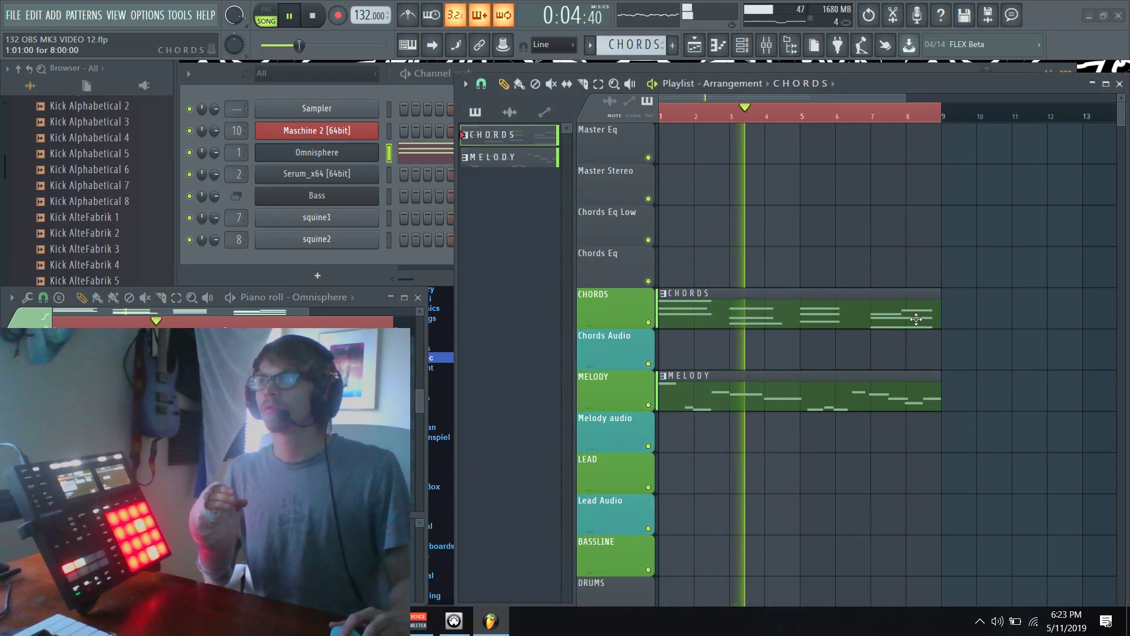
pyautogui.click(945, 324)
pyautogui.press('space')
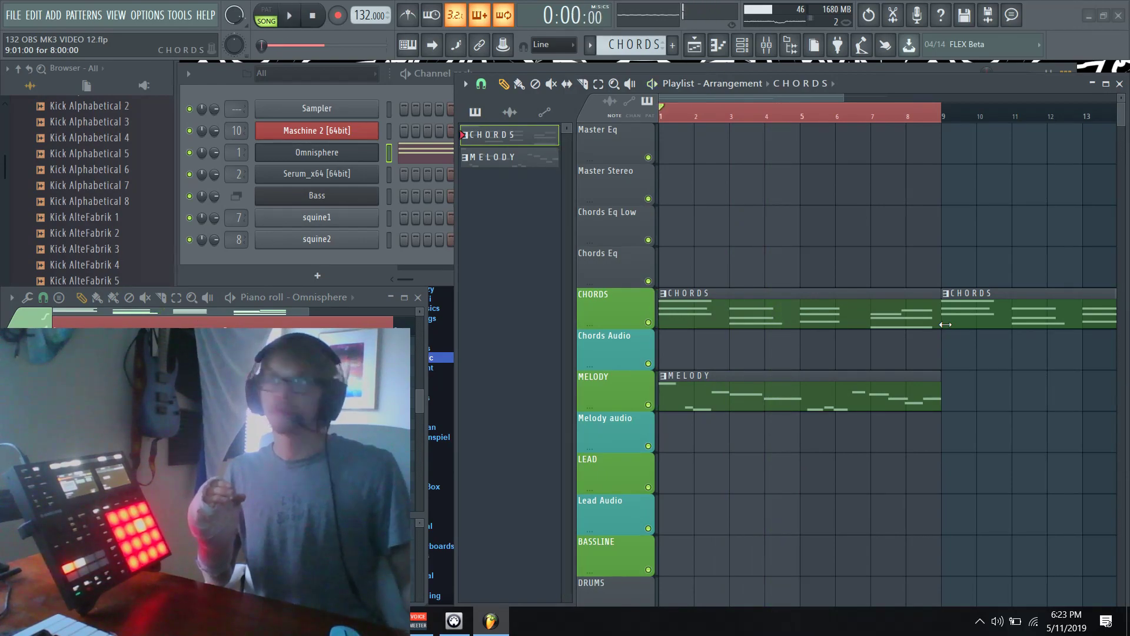
pyautogui.moveTo(937, 405); pyautogui.dragTo(1102, 412)
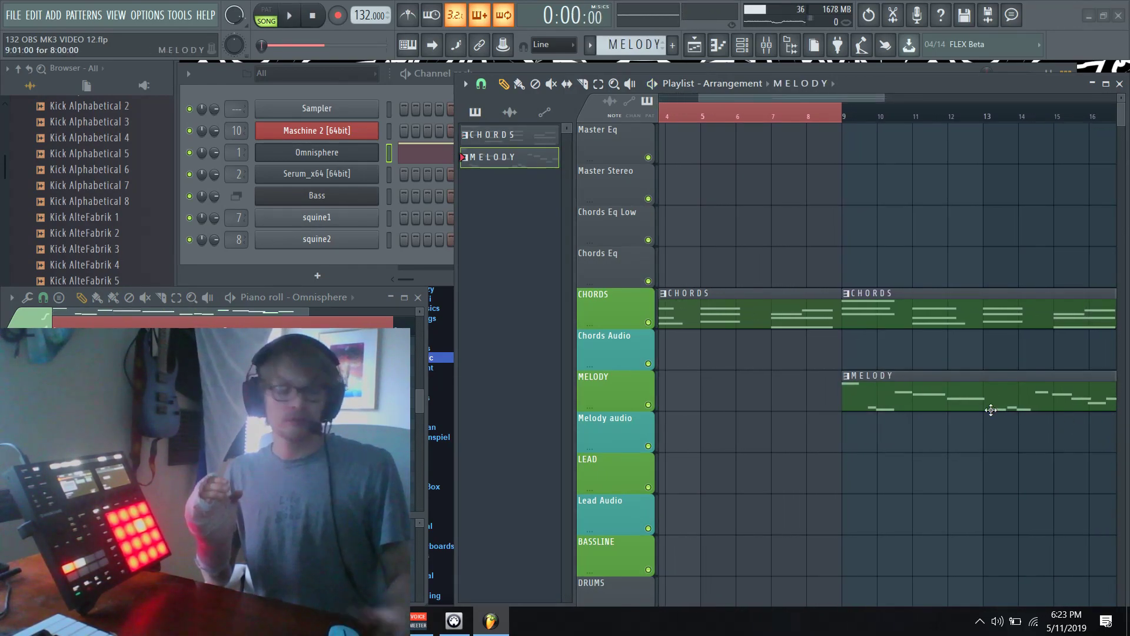
# - Add another C H O R D S clip and another M E L O D Y clip at bar 17 of their tracks
pyautogui.scroll(2, 971, 419)
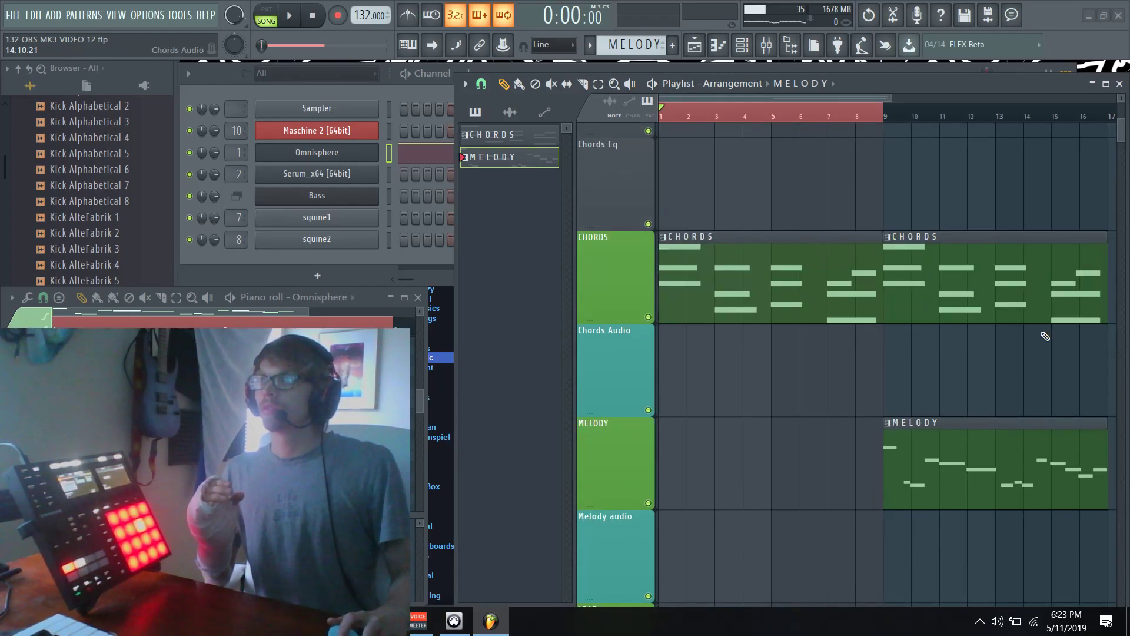
pyautogui.rightClick(1059, 337)
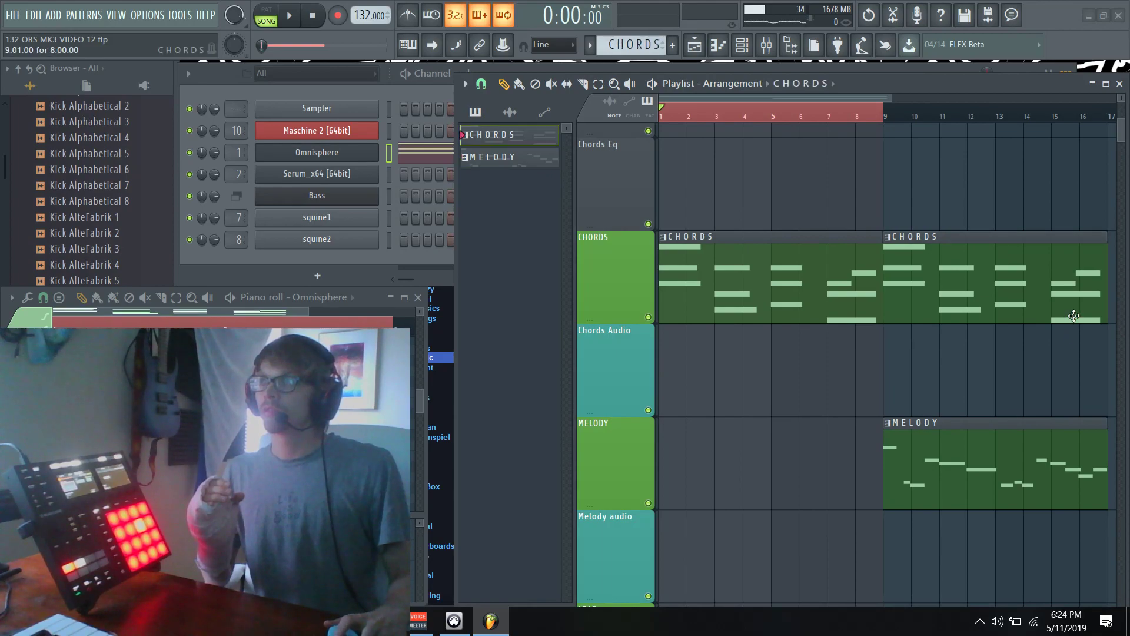
pyautogui.hscroll(3, 1073, 316)
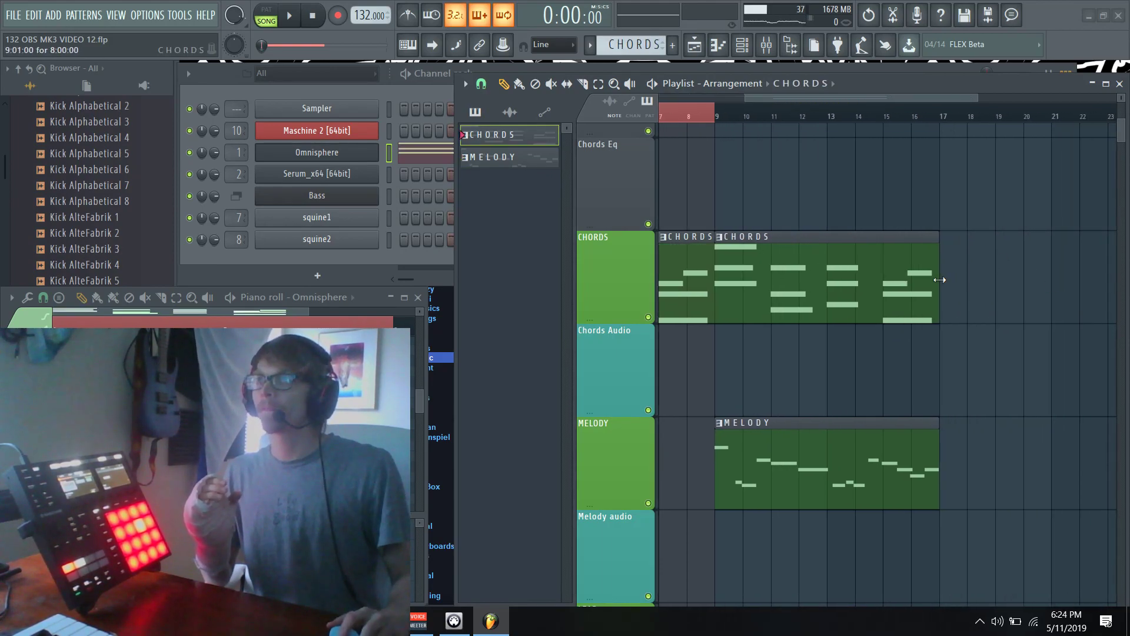
pyautogui.click(956, 285)
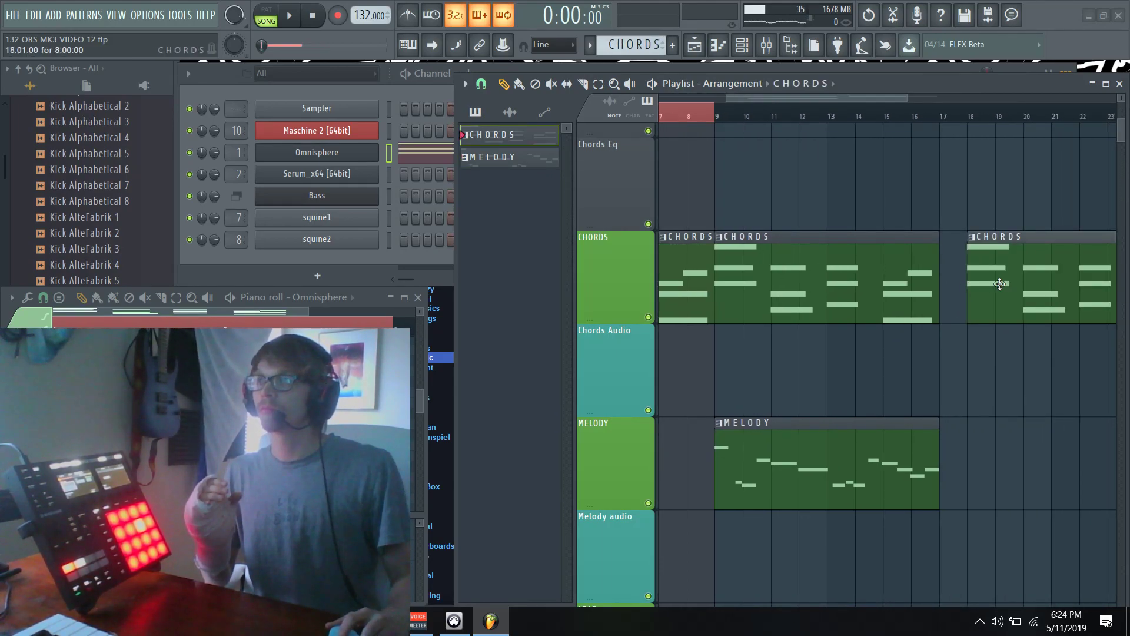
pyautogui.click(950, 455)
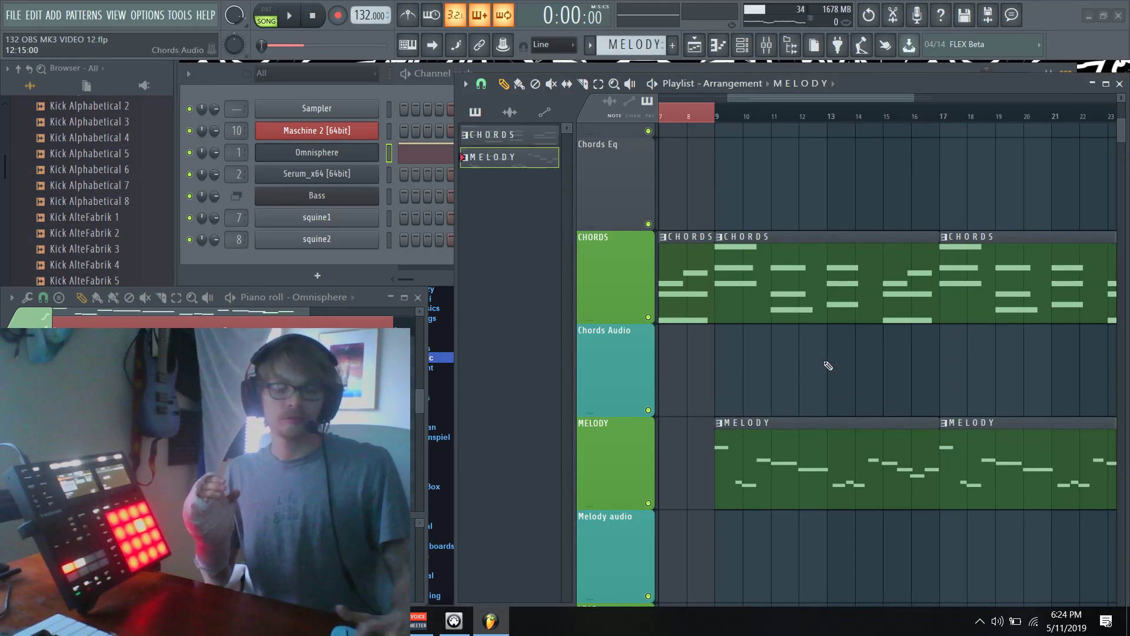
# - Select the C H O R D S and M E L O D Y clips at bars 9 and 17 and move them to bars 17 and 25
pyautogui.scroll(-2, 828, 366)
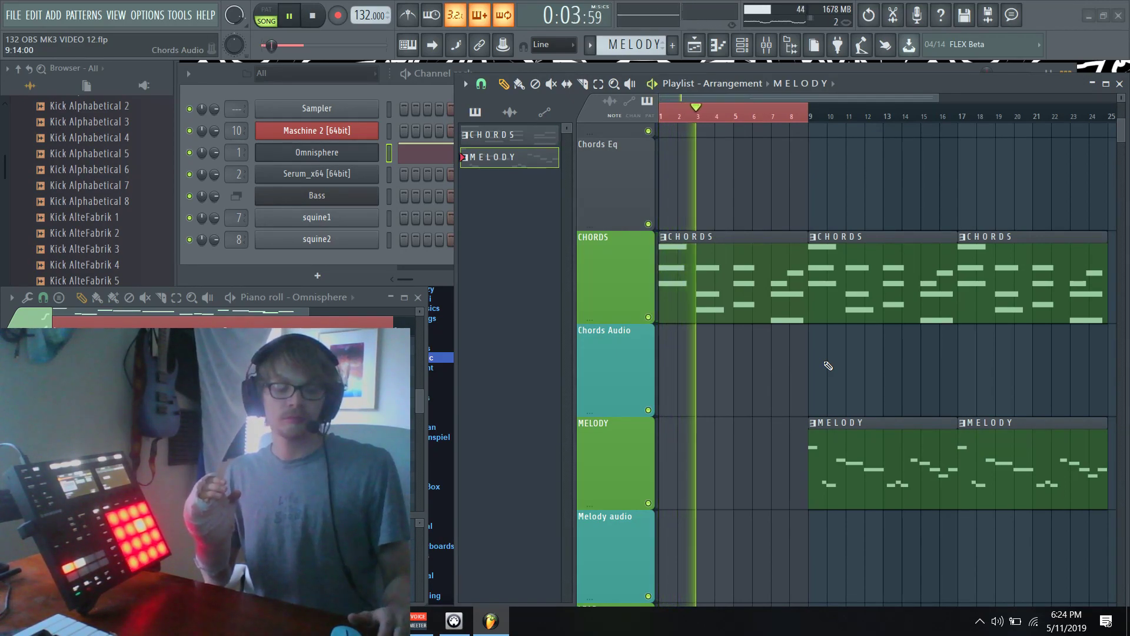
pyautogui.moveTo(823, 267); pyautogui.dragTo(997, 489)
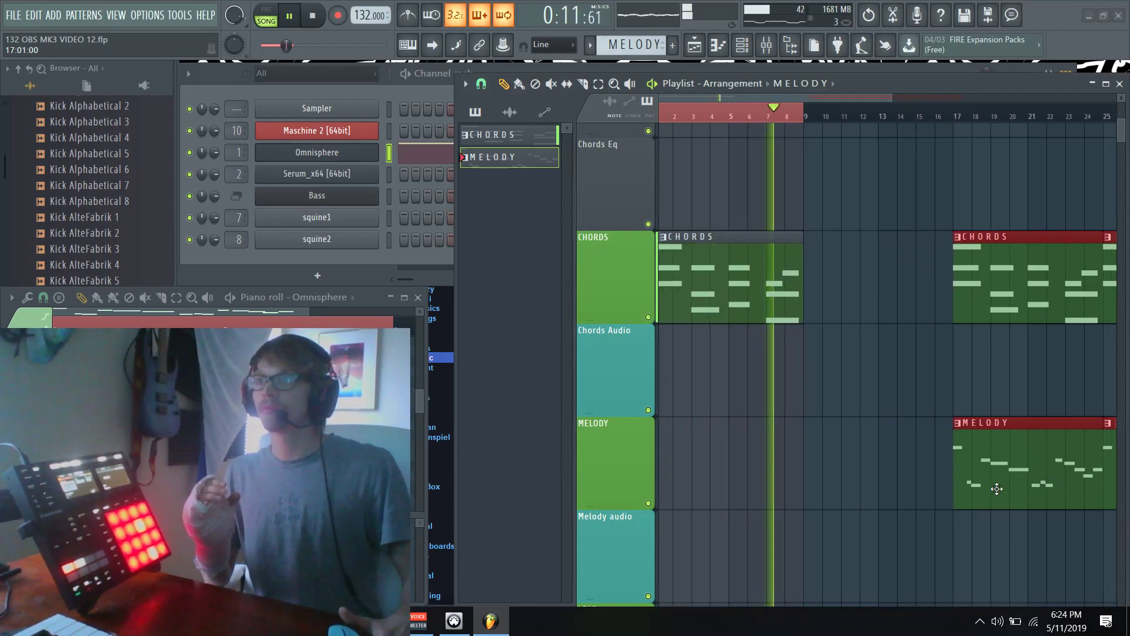
pyautogui.click(920, 377)
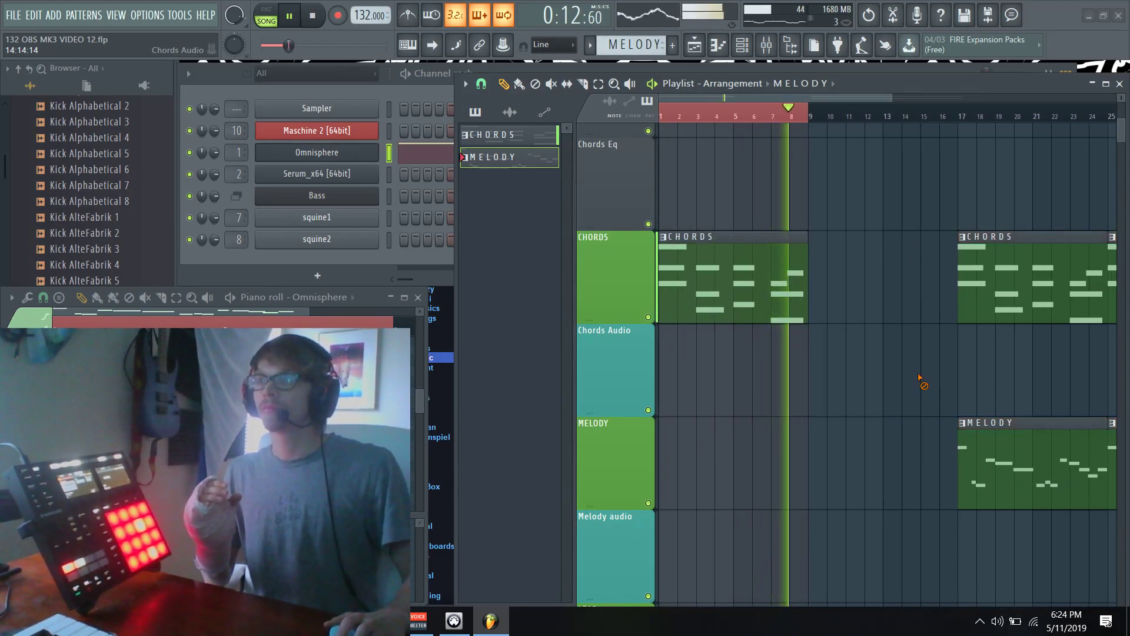
# - Add another C H O R D S clip at bar 9, select every clip in the playlist and stop playback
pyautogui.click(798, 305)
pyautogui.click(810, 297)
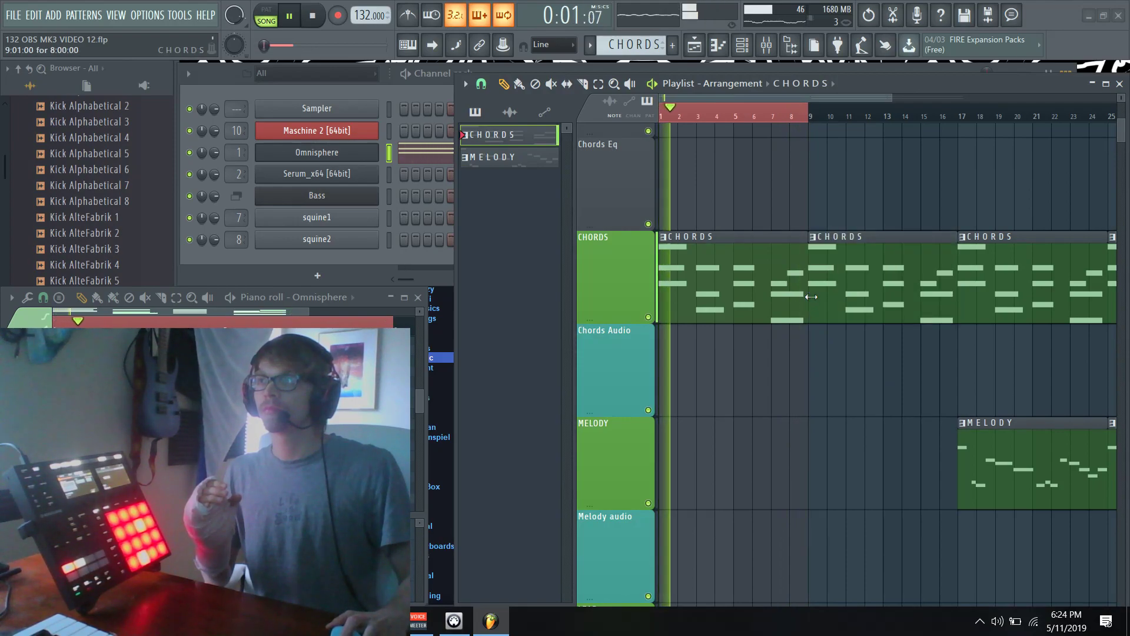
pyautogui.hotkey('ctrl', 'a')
pyautogui.press('space')
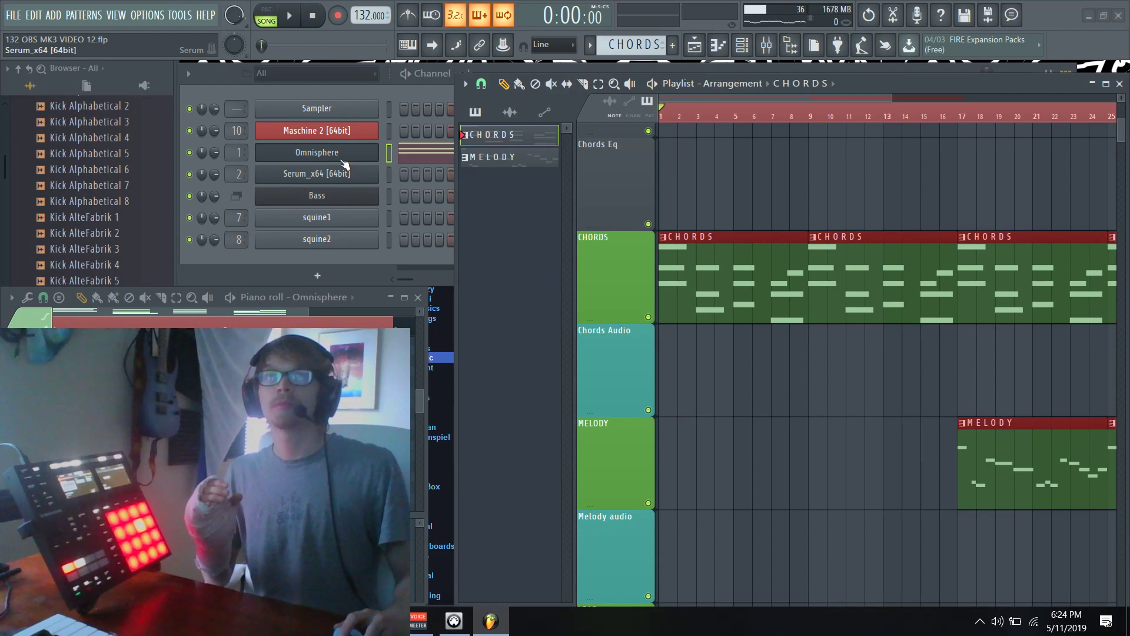
# - Open Maschine 2, switch it to the song arrangement and insert Scene 1 at bar 1
pyautogui.click(339, 135)
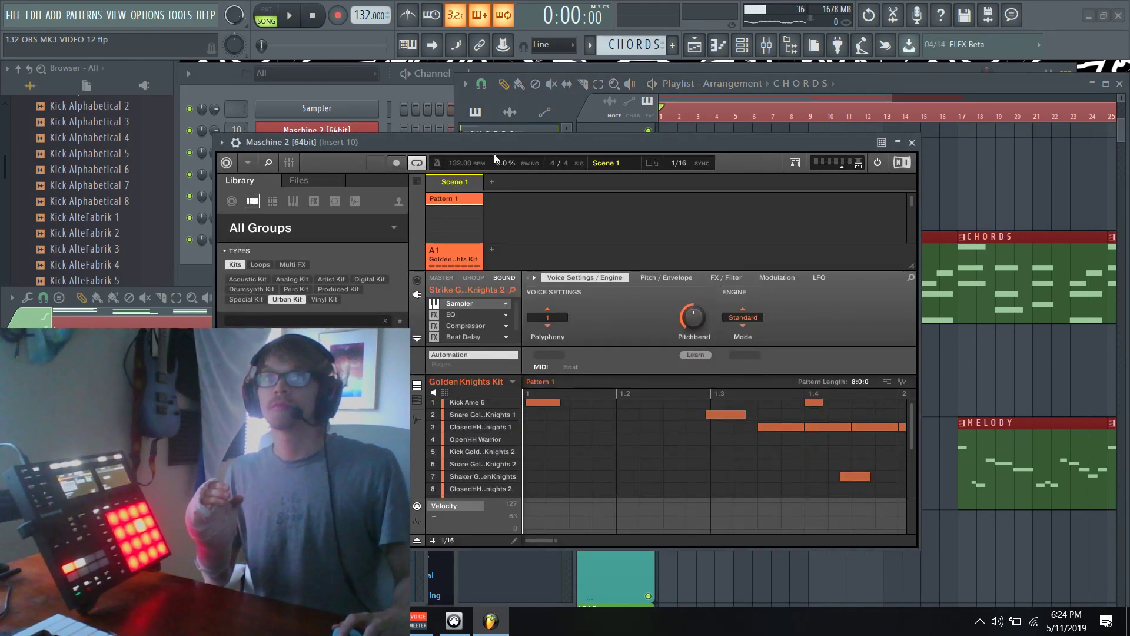
pyautogui.click(421, 183)
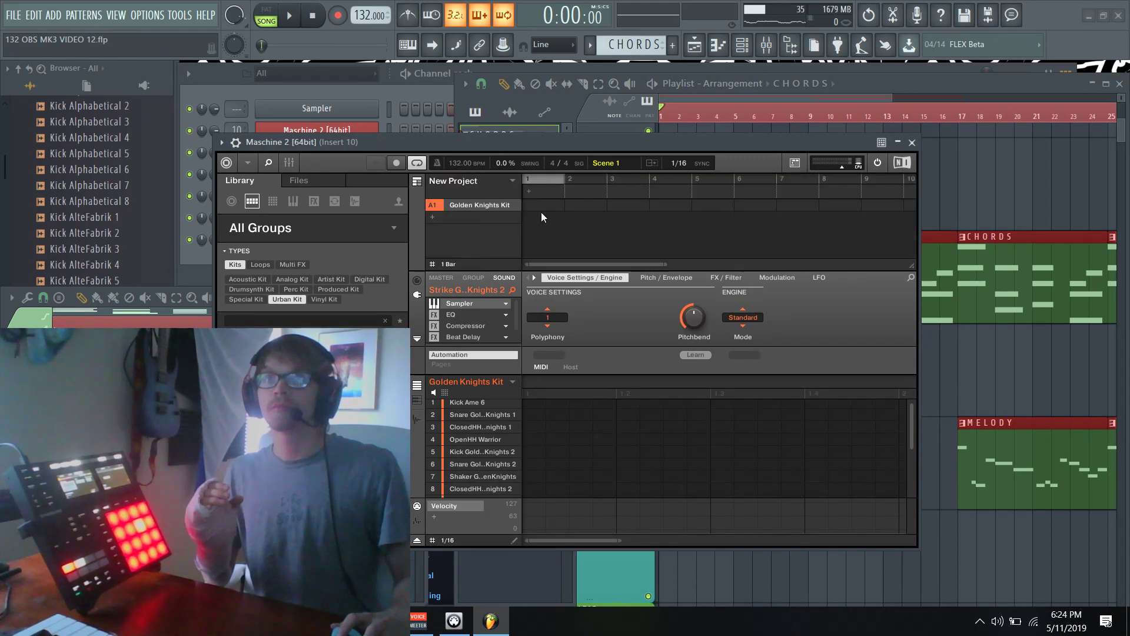
pyautogui.click(528, 190)
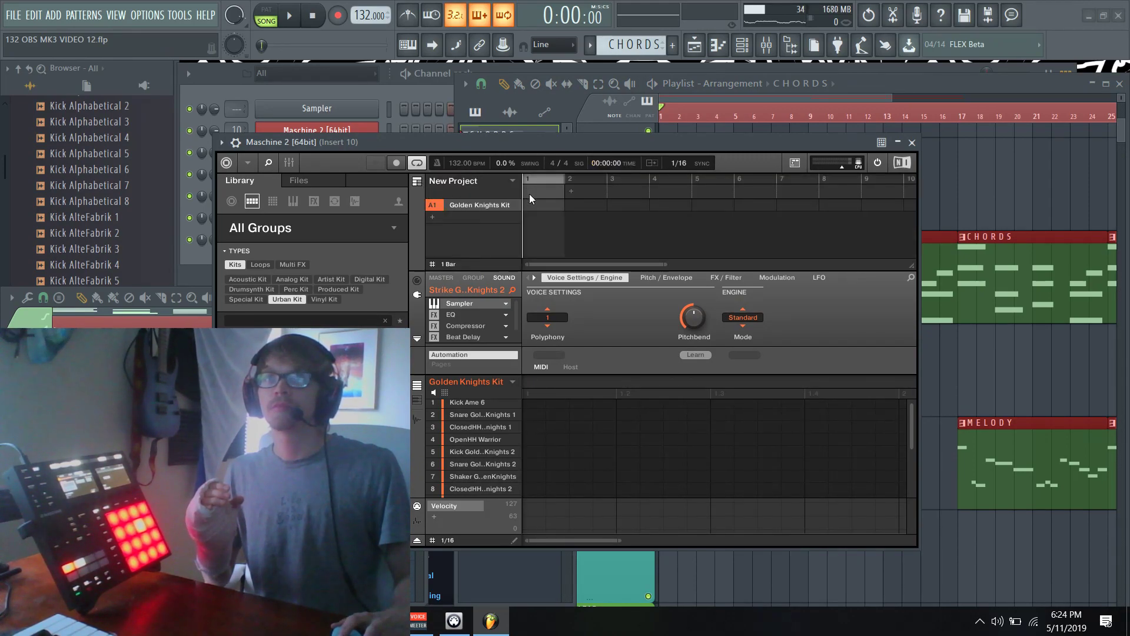
pyautogui.rightClick(528, 193)
pyautogui.moveTo(574, 213)
pyautogui.click(623, 225)
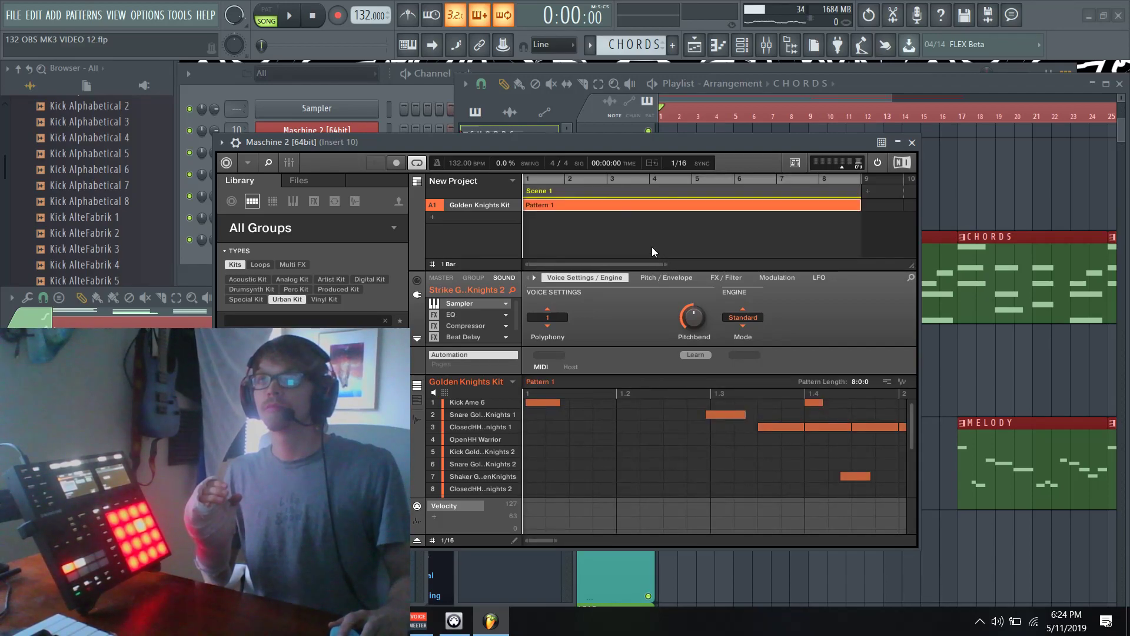
# - Duplicate Scene 1 in the Maschine arrangement so a second scene with Pattern 1 starts at bar 9
pyautogui.rightClick(571, 184)
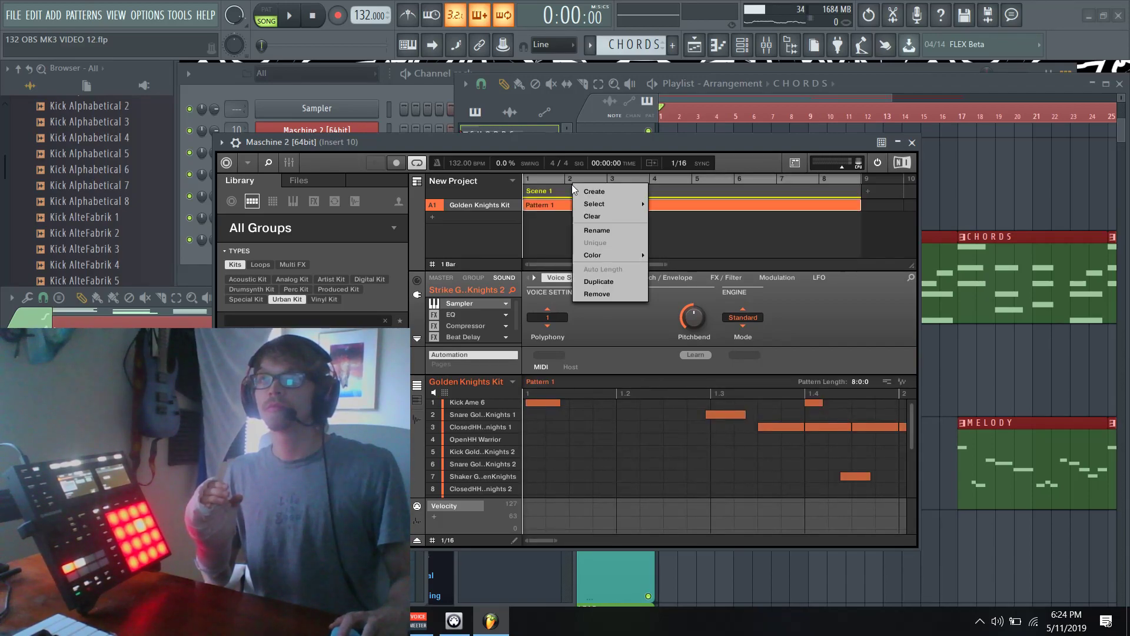
pyautogui.click(593, 282)
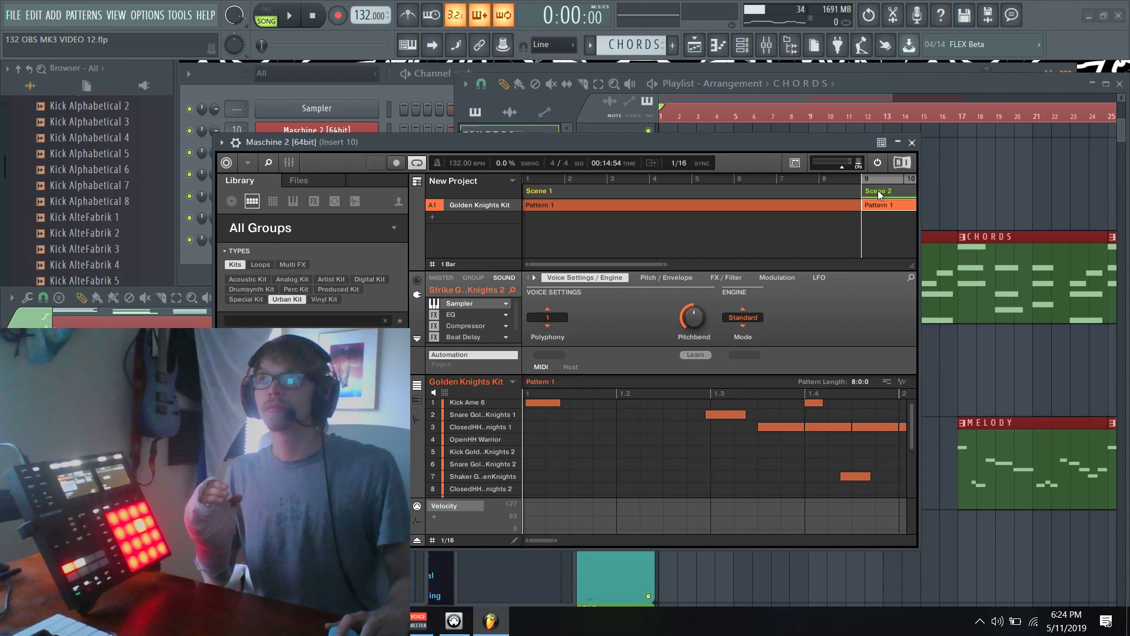
pyautogui.moveTo(856, 174); pyautogui.dragTo(692, 138)
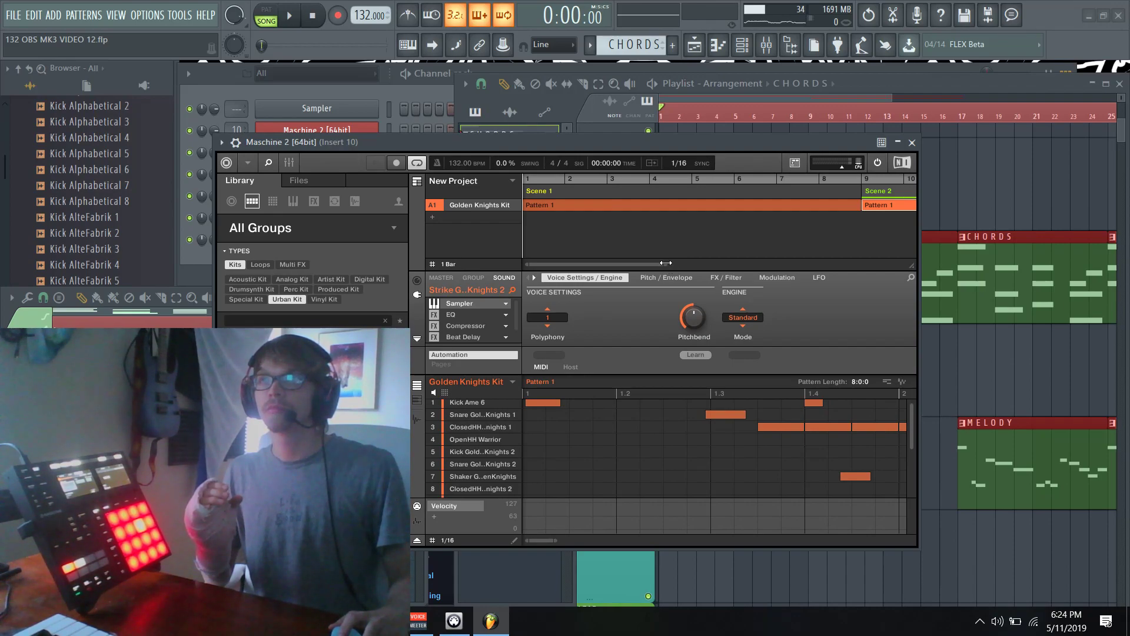
# - Give Scene 1 an empty Pattern 2 and set that pattern's length to 16 bars
pyautogui.moveTo(668, 262); pyautogui.dragTo(780, 268)
pyautogui.click(642, 188)
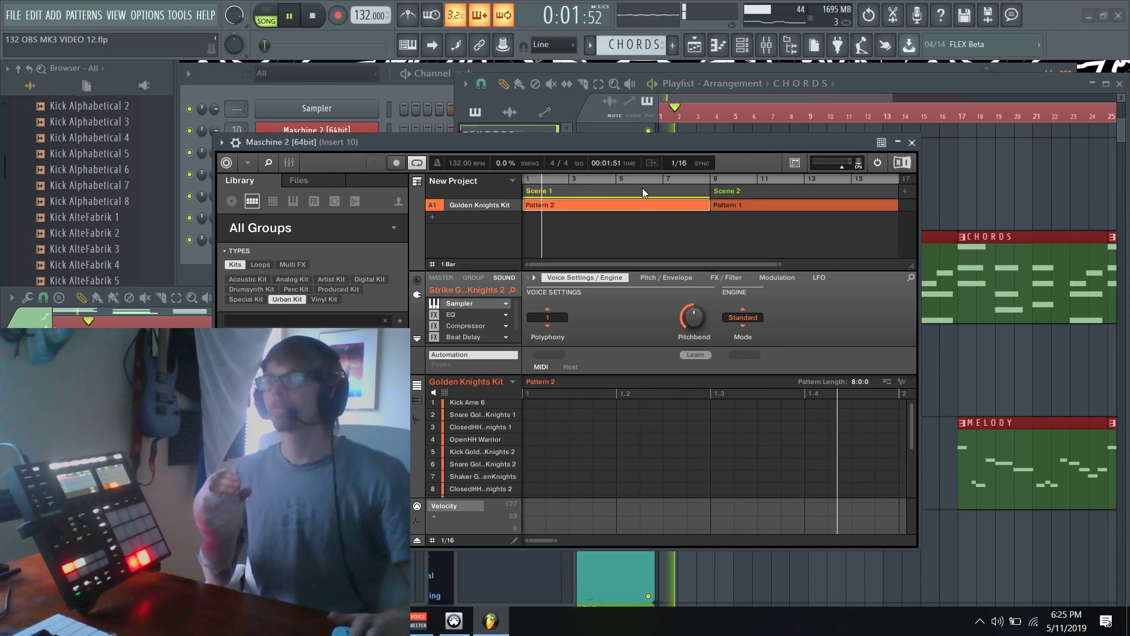
pyautogui.click(919, 368)
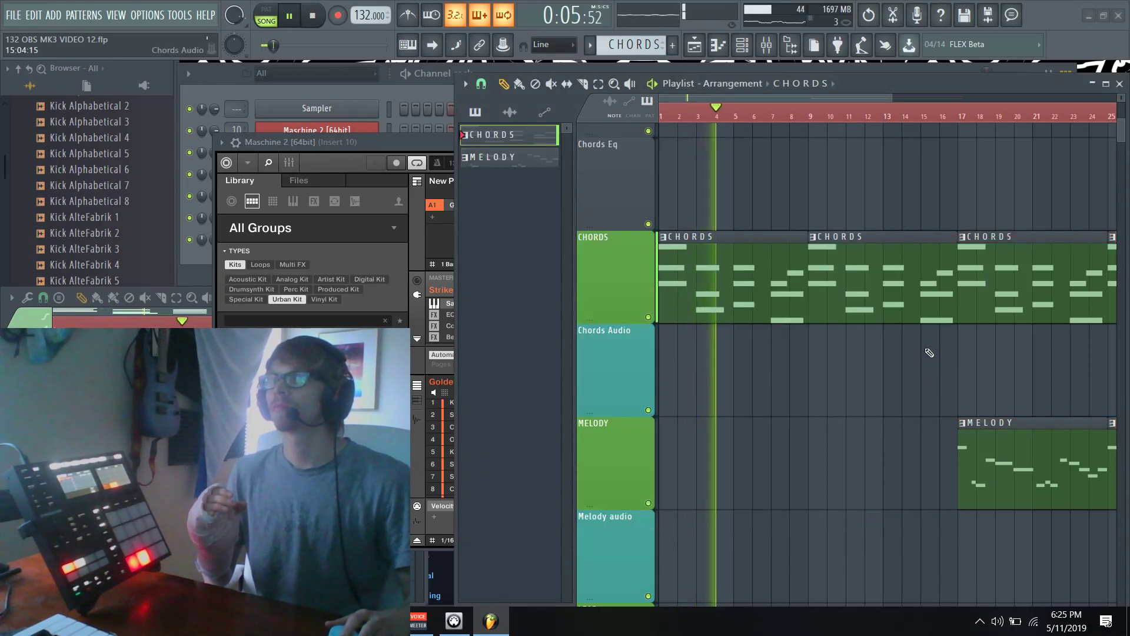
pyautogui.click(439, 135)
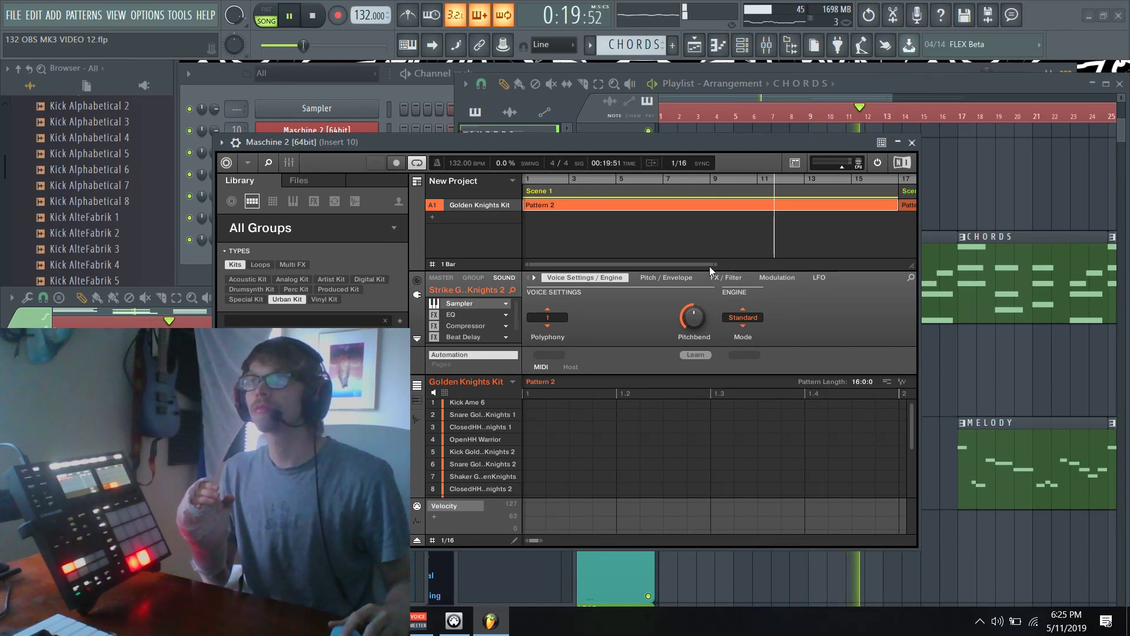
pyautogui.moveTo(714, 264); pyautogui.dragTo(922, 292)
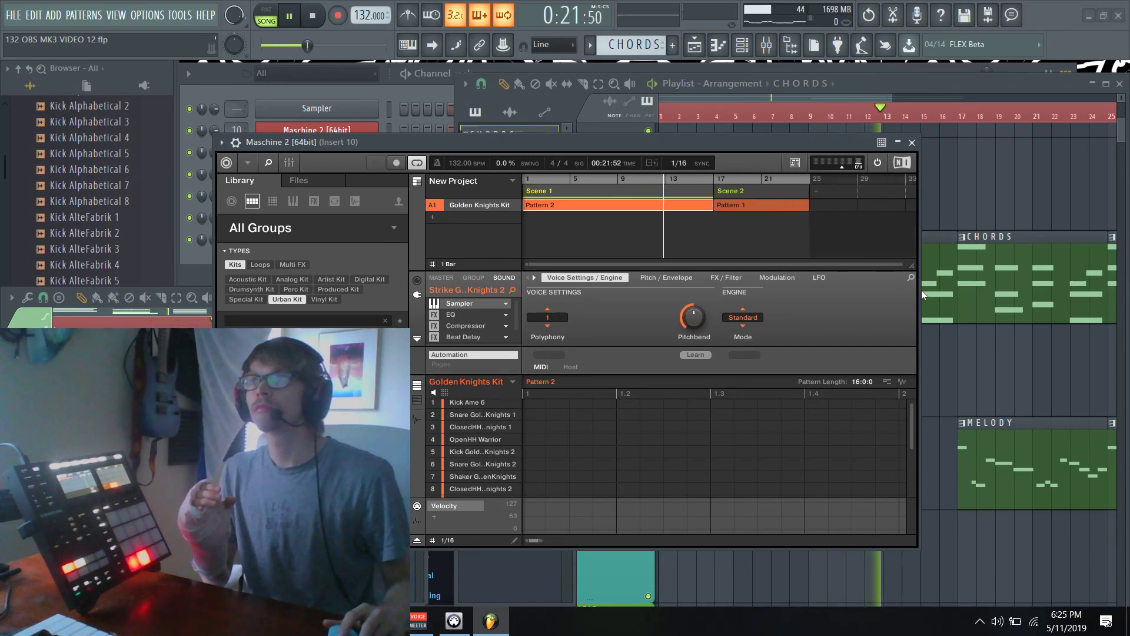
# - Set the length of Pattern 1 in Scene 2 to 16 bars and close Maschine 2
pyautogui.click(729, 193)
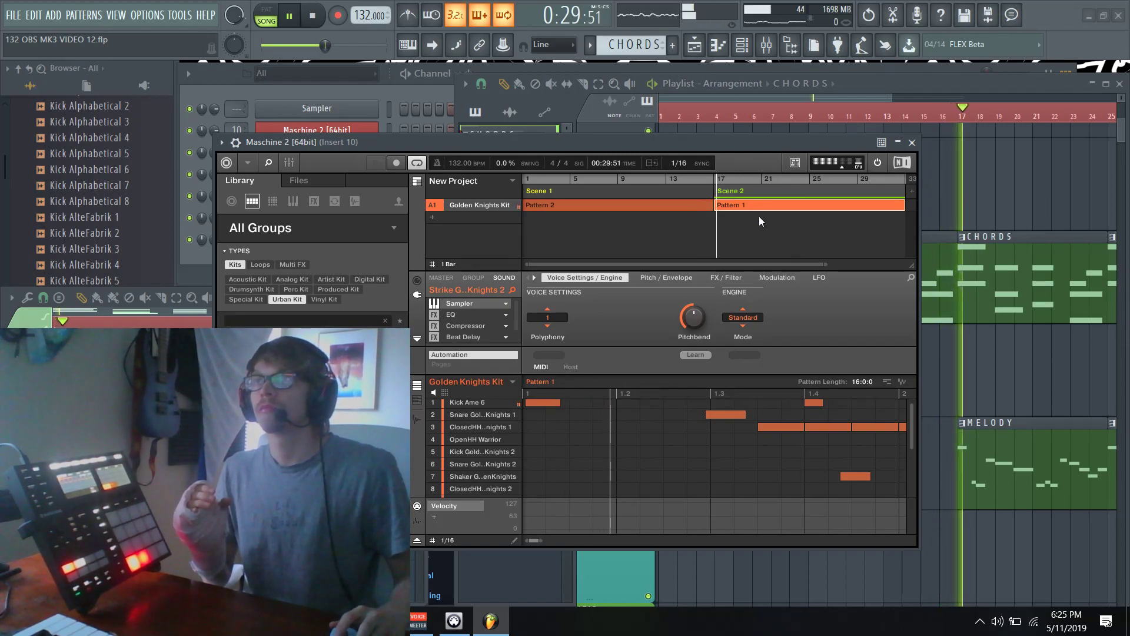
pyautogui.moveTo(827, 268); pyautogui.dragTo(899, 265)
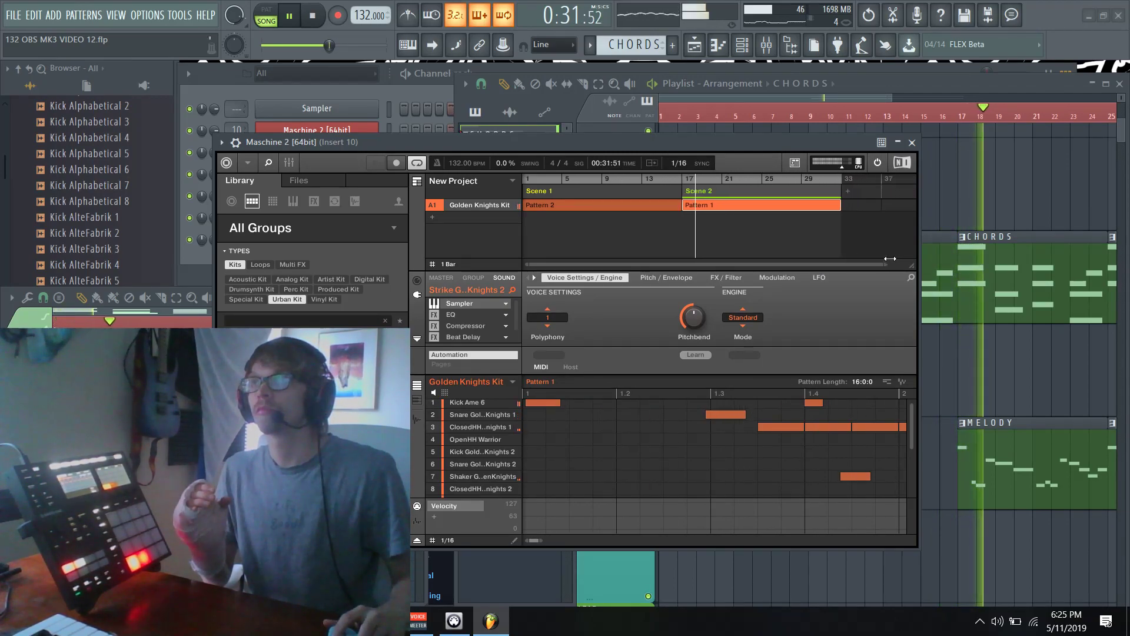
pyautogui.click(912, 143)
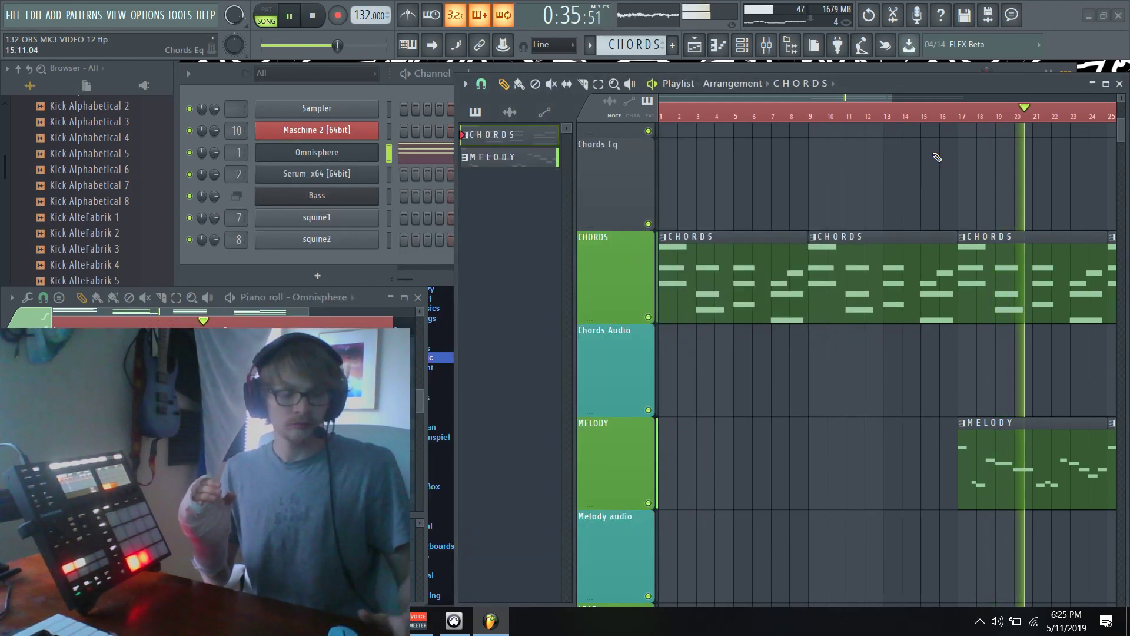
# - Place a C H O R D S clip at bar 9 of the BASSLINE track and make it unique
pyautogui.scroll(-1, 882, 200)
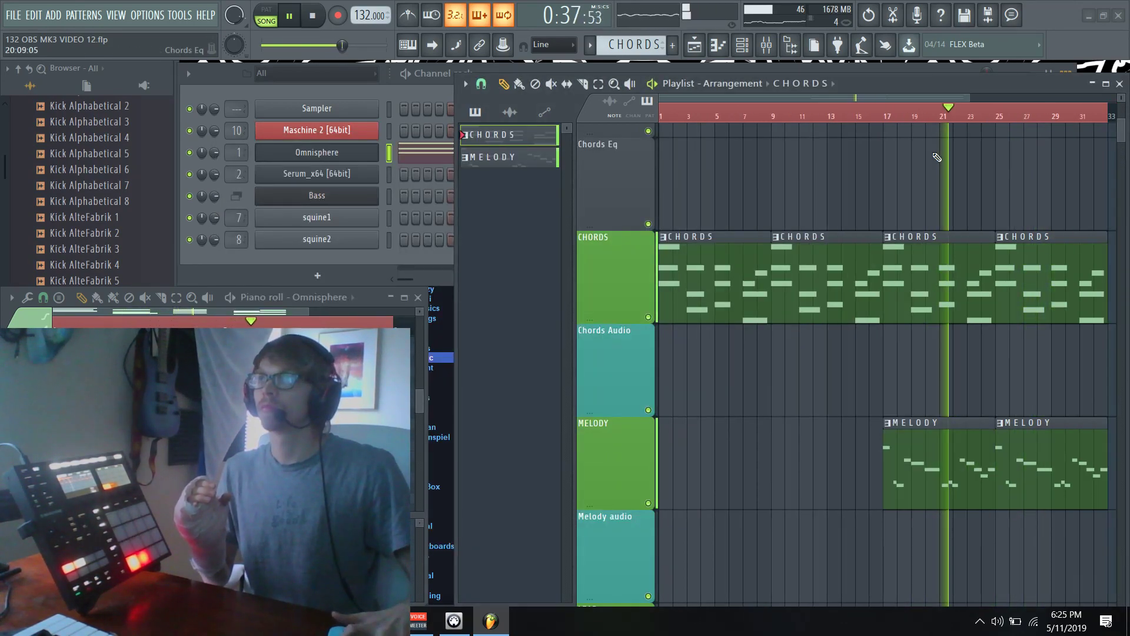
pyautogui.scroll(-3, 774, 373)
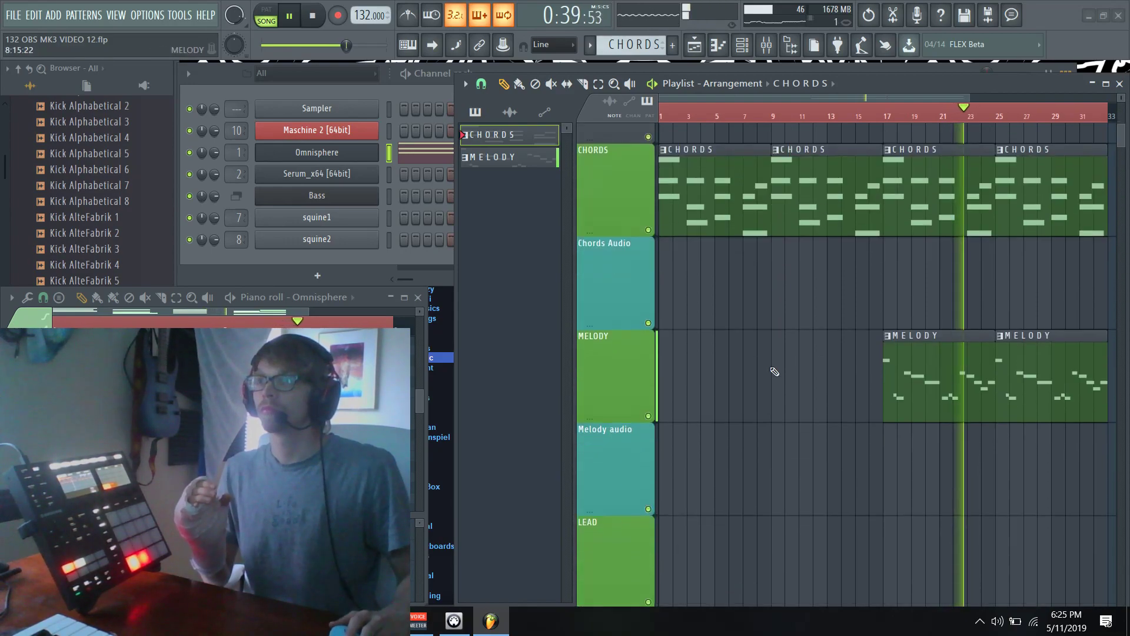
pyautogui.click(784, 571)
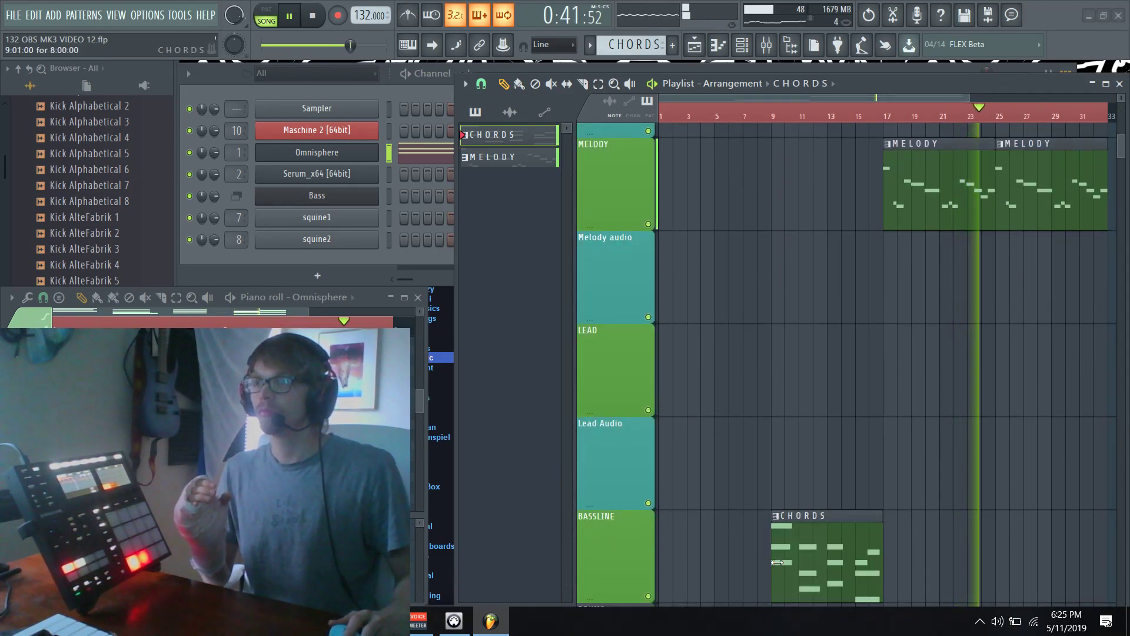
pyautogui.click(778, 515)
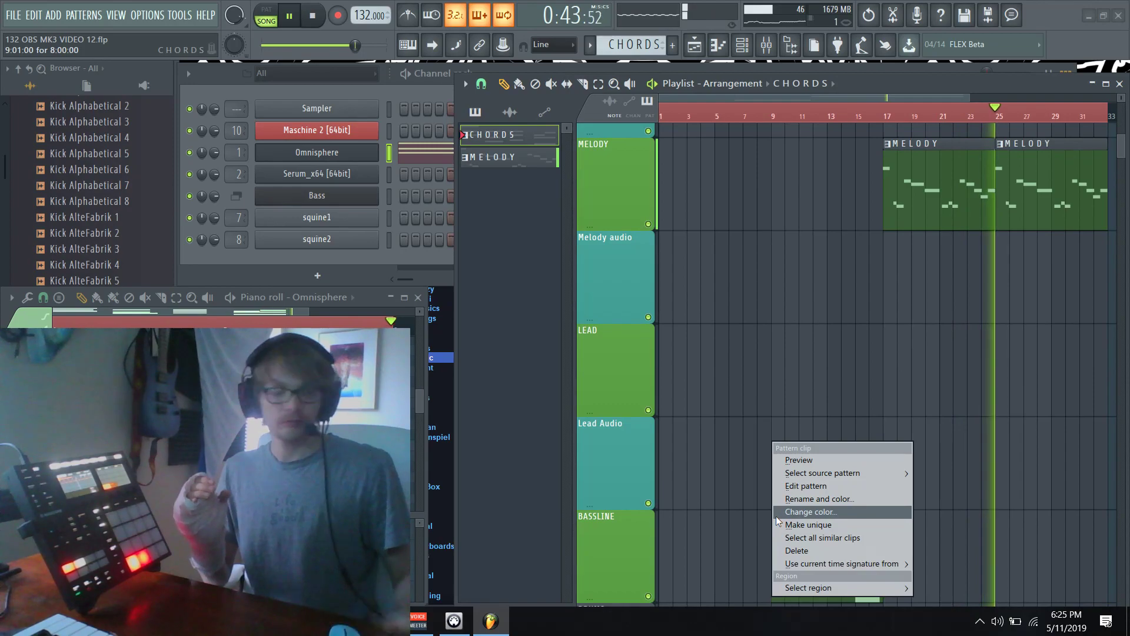
pyautogui.click(779, 521)
# - Rename the new pattern on the BASSLINE track as BASSLINE
pyautogui.click(777, 518)
pyautogui.click(777, 517)
pyautogui.write('B')
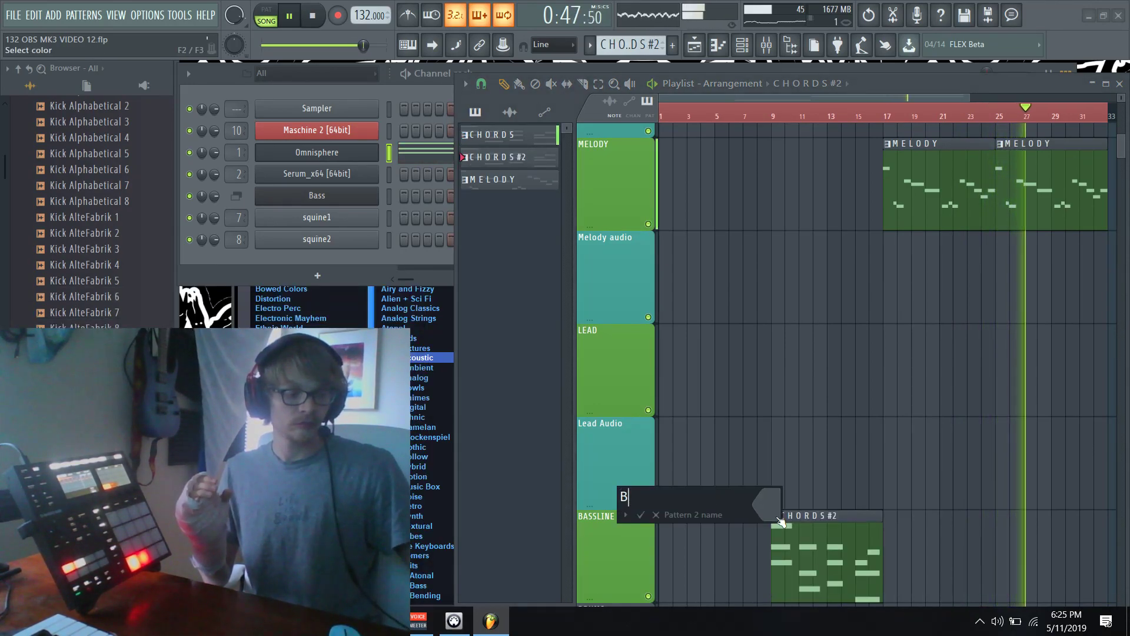
pyautogui.write('ASSLINE')
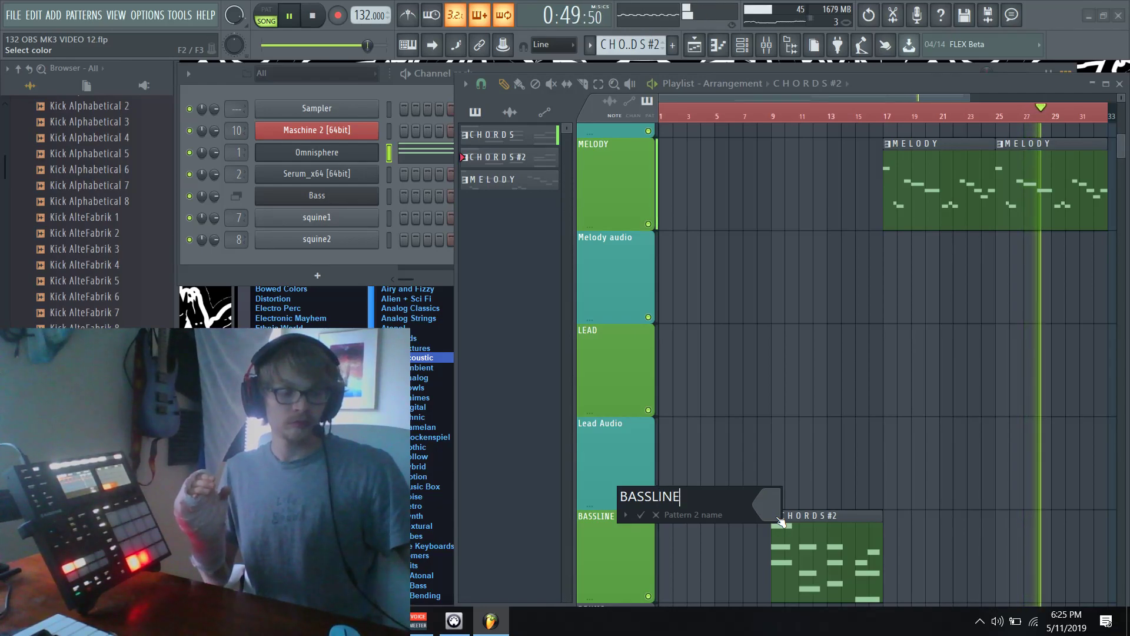
pyautogui.press('Return')
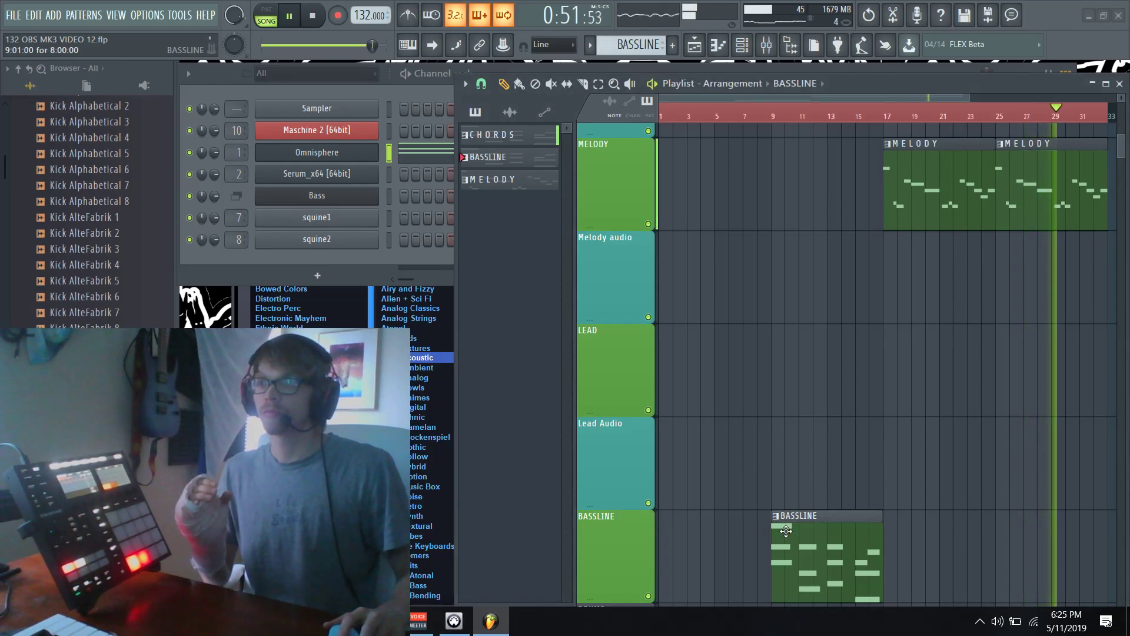
# - Reduce the BASSLINE pattern to one note per chord and place BASSLINE clips at bars 17 and 25 of its track
pyautogui.press('F6')
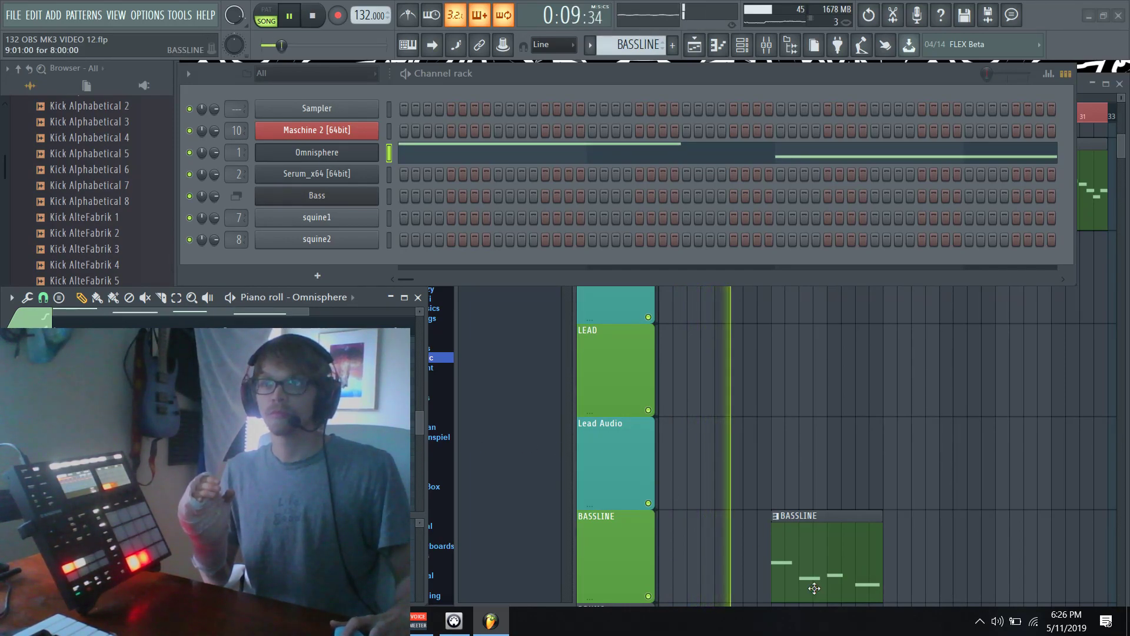
pyautogui.click(793, 511)
pyautogui.click(800, 521)
pyautogui.hotkey('shift', 'Right')
pyautogui.hotkey('shift', 'Right')
pyautogui.hotkey('shift', 'Right')
pyautogui.hotkey('shift', 'Right')
pyautogui.hotkey('shift', 'Right')
pyautogui.hotkey('shift', 'Right')
pyautogui.hotkey('shift', 'Right')
pyautogui.hotkey('shift', 'Right')
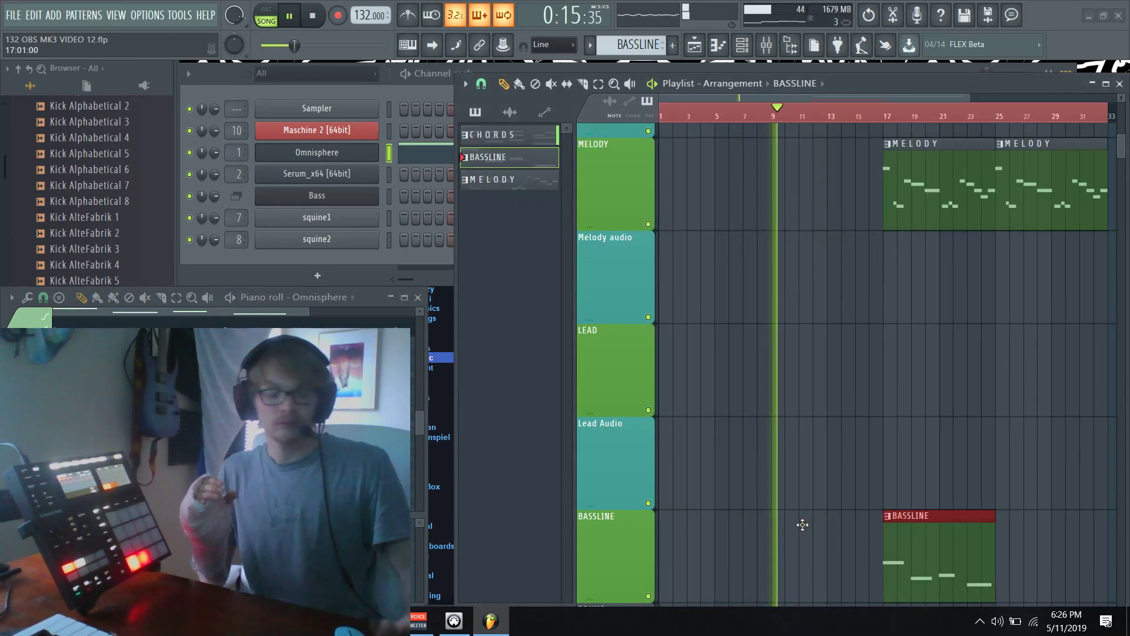
pyautogui.hotkey('ctrl', 'v')
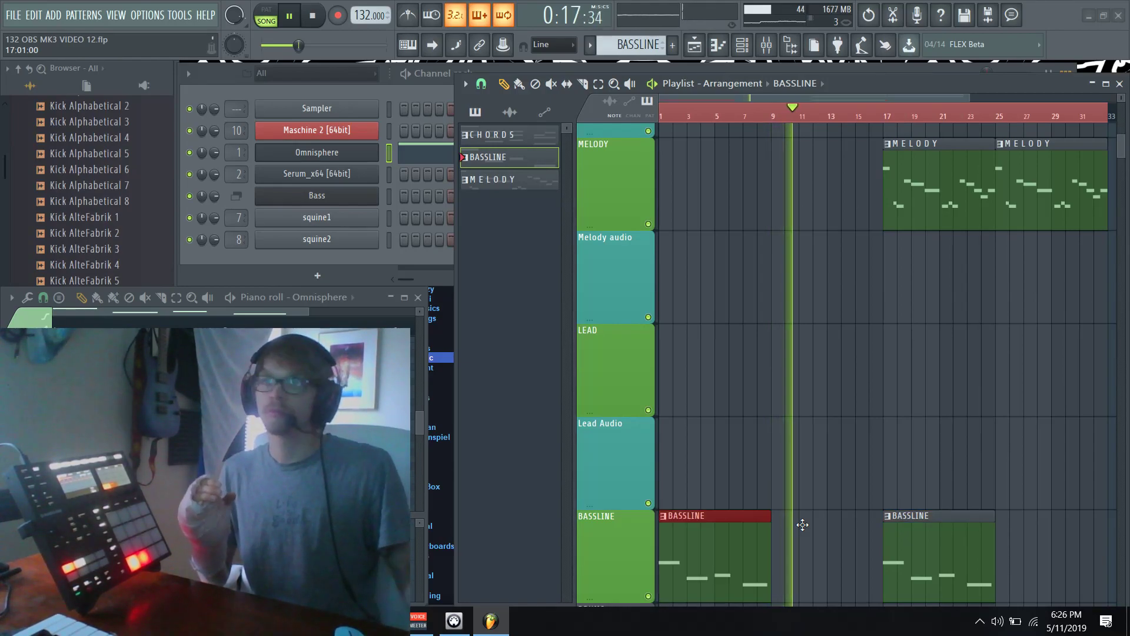
pyautogui.moveTo(759, 542); pyautogui.dragTo(1100, 537)
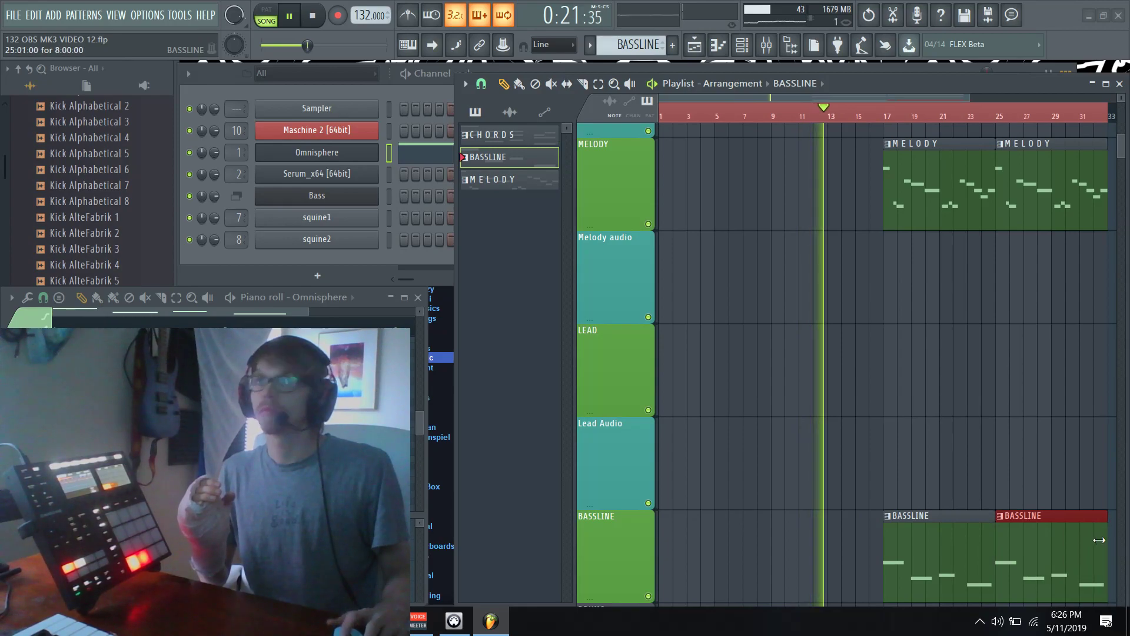
# - Cut the BASSLINE pattern's notes from the Omnisphere channel and paste them into the Bass channel
pyautogui.rightClick(363, 154)
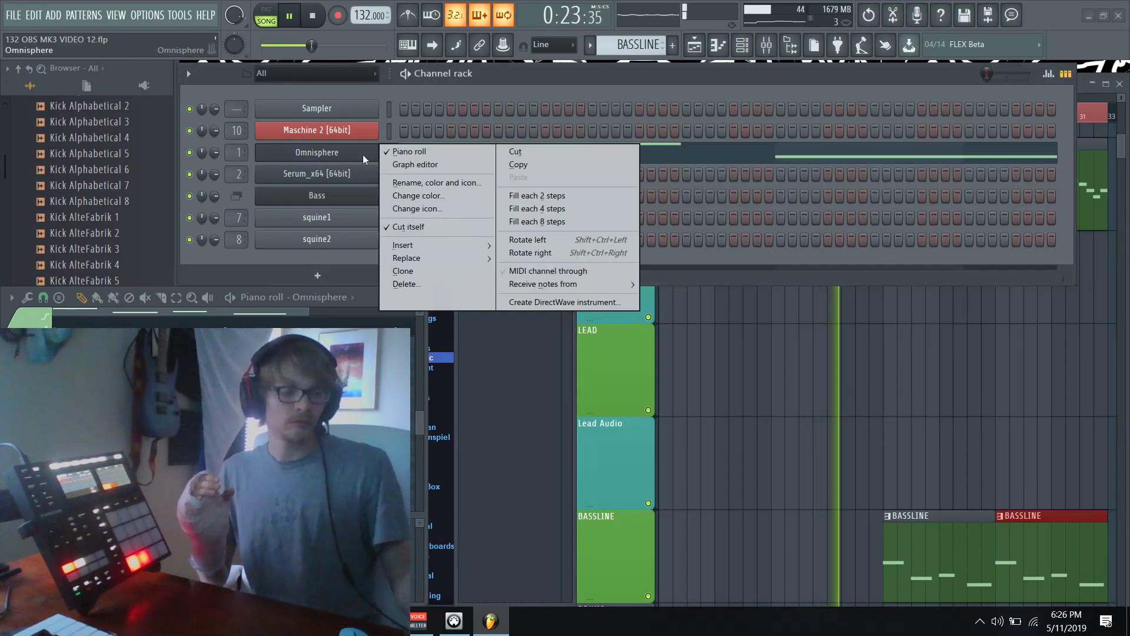
pyautogui.click(366, 158)
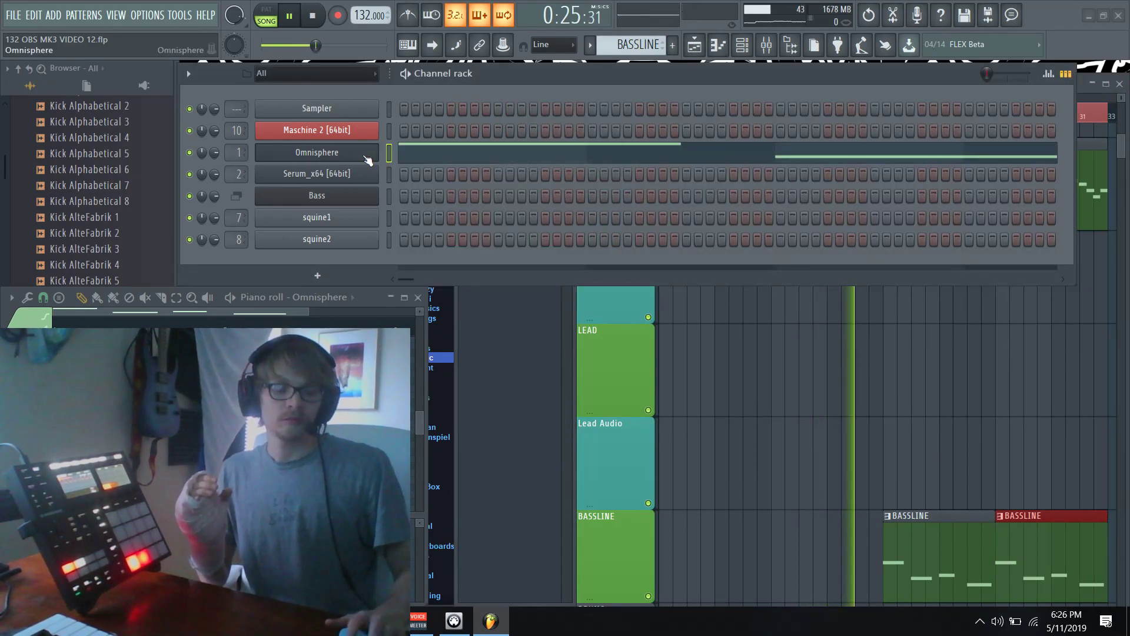
pyautogui.rightClick(363, 155)
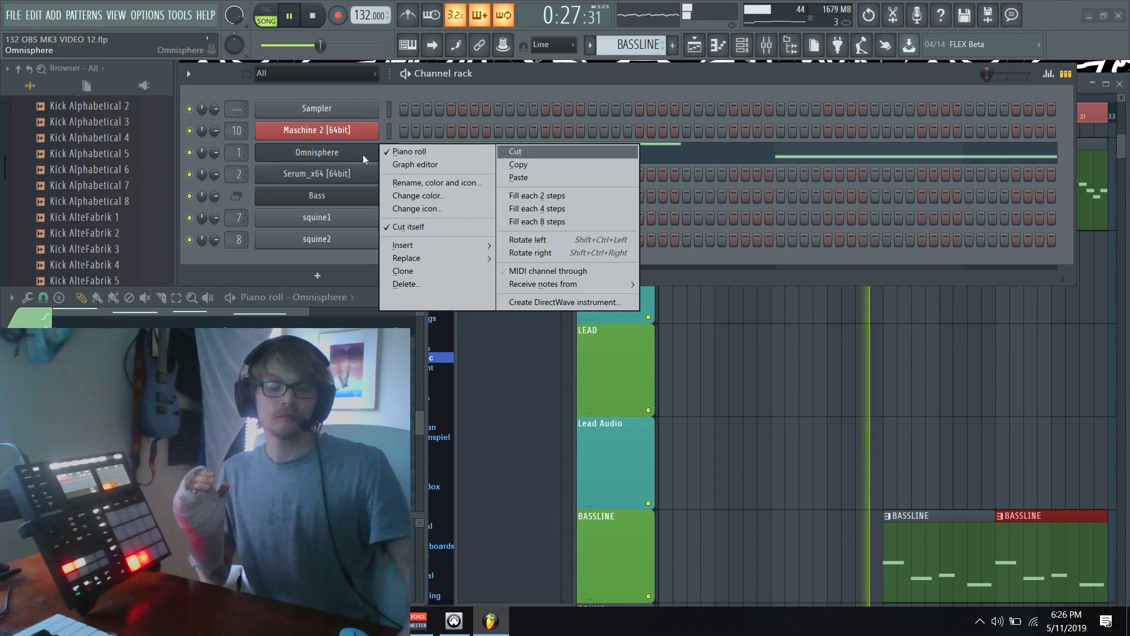
pyautogui.press('Return')
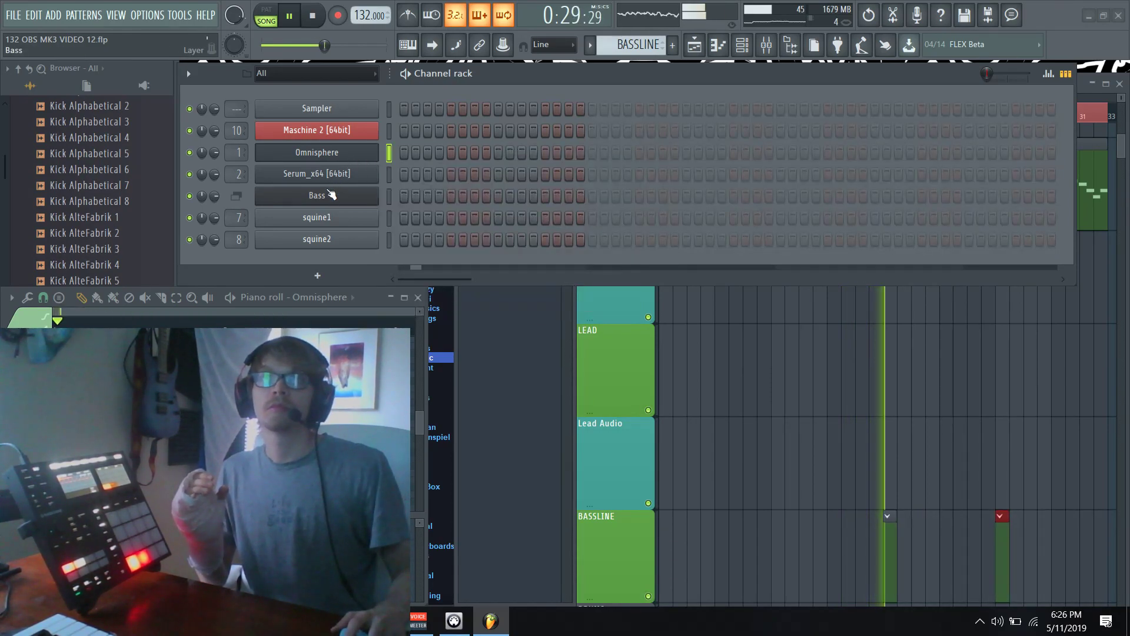
pyautogui.rightClick(379, 189)
pyautogui.press('Down')
pyautogui.press('Down')
pyautogui.press('Return')
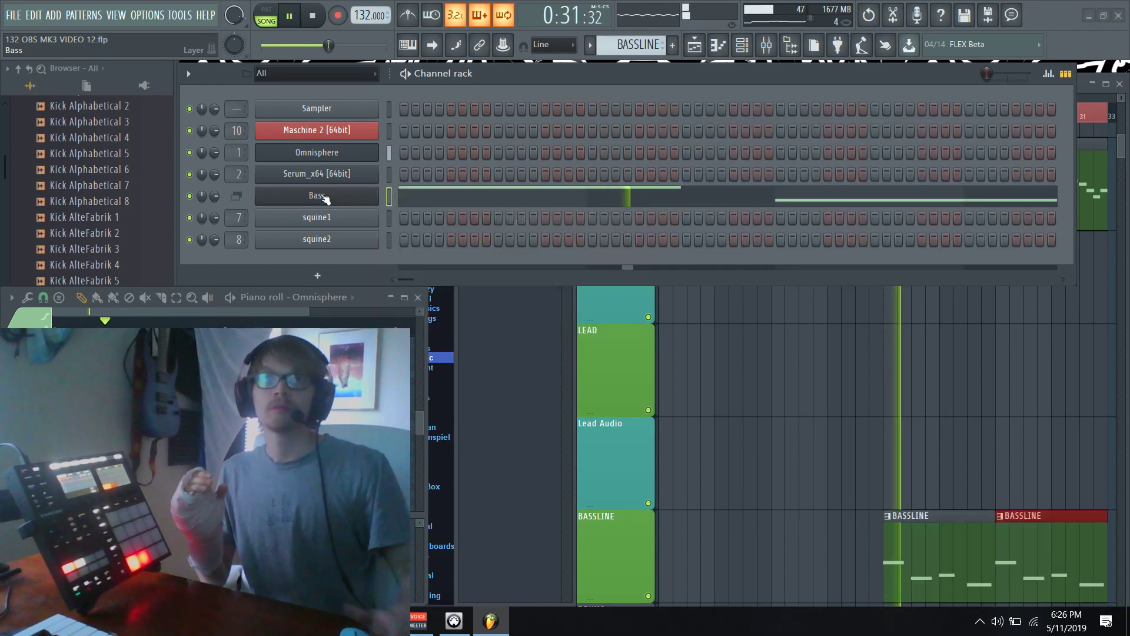
# - Play the arrangement with the bassline and reset the Bass HI Layer fader to 100% in the mixer
pyautogui.click(983, 554)
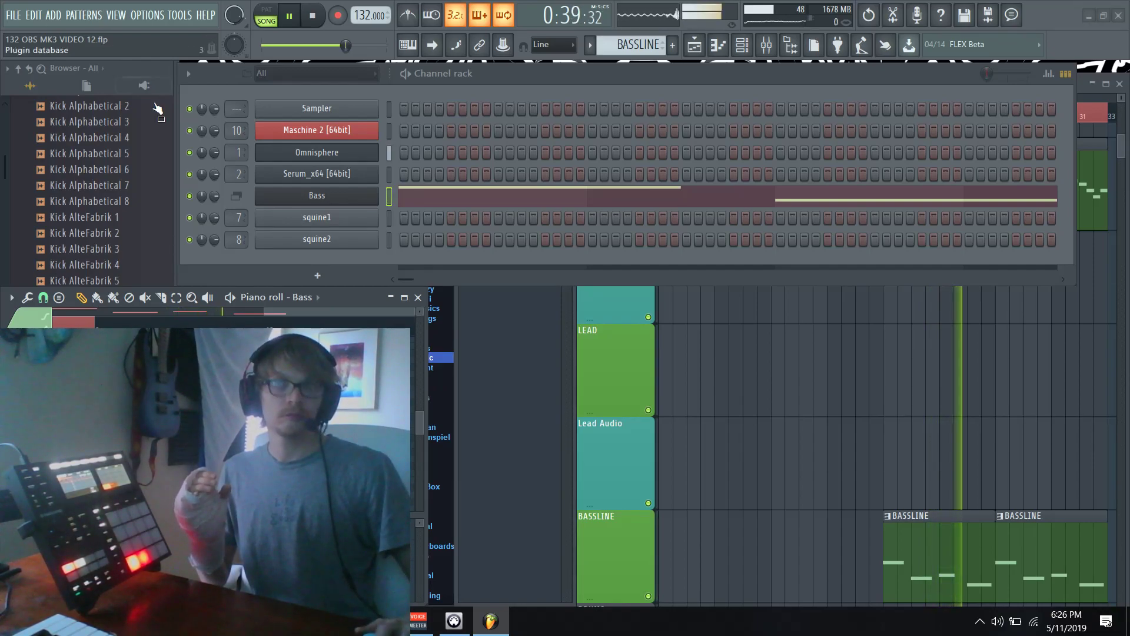
pyautogui.press('space')
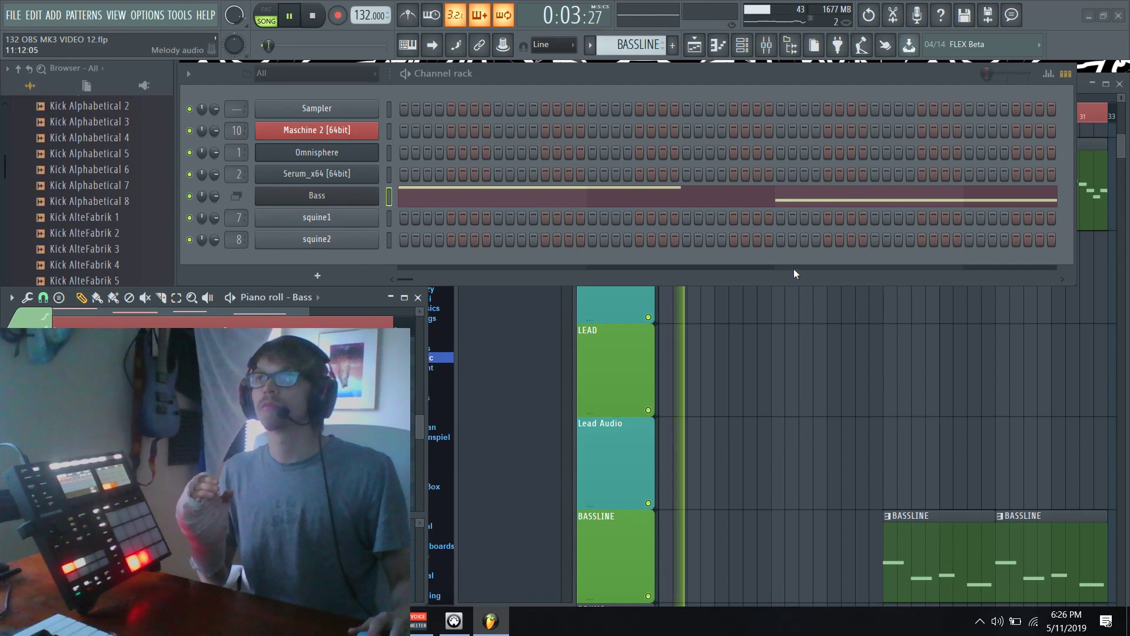
pyautogui.click(766, 44)
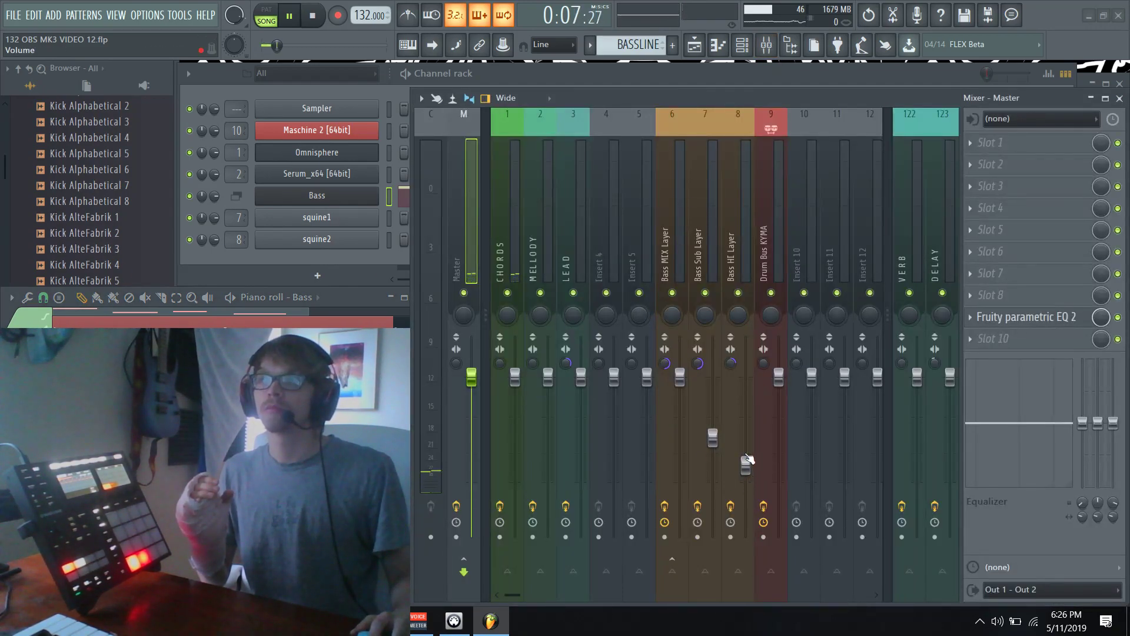
pyautogui.rightClick(746, 458)
pyautogui.click(760, 404)
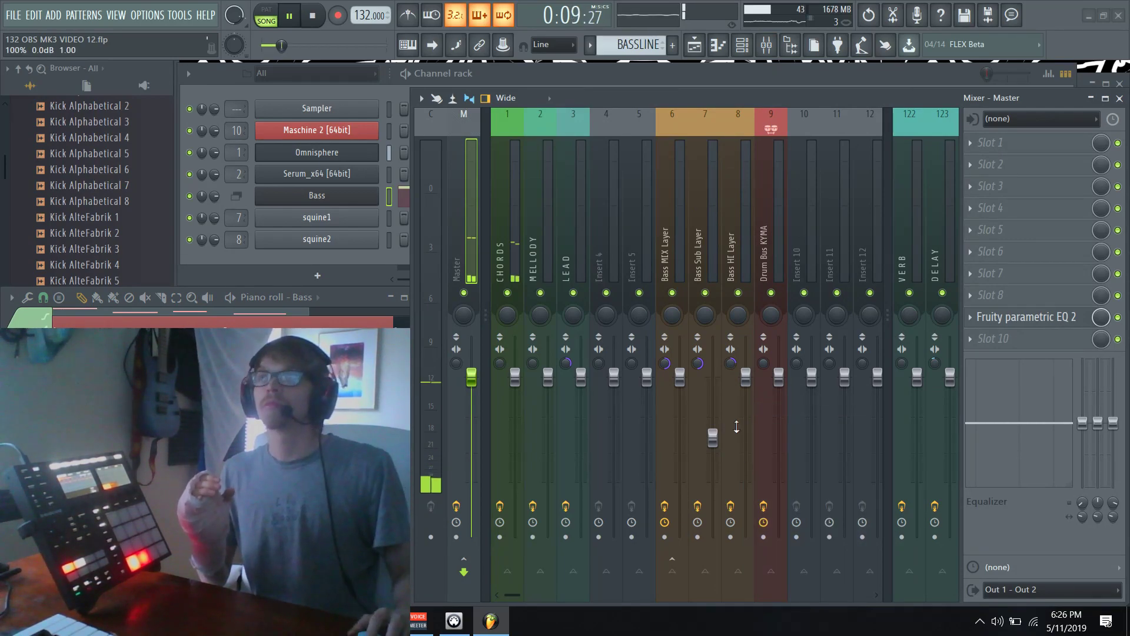
# - Replace the Maximus effect on the Bass HI Layer mixer track with FuzzPlus3
pyautogui.click(732, 199)
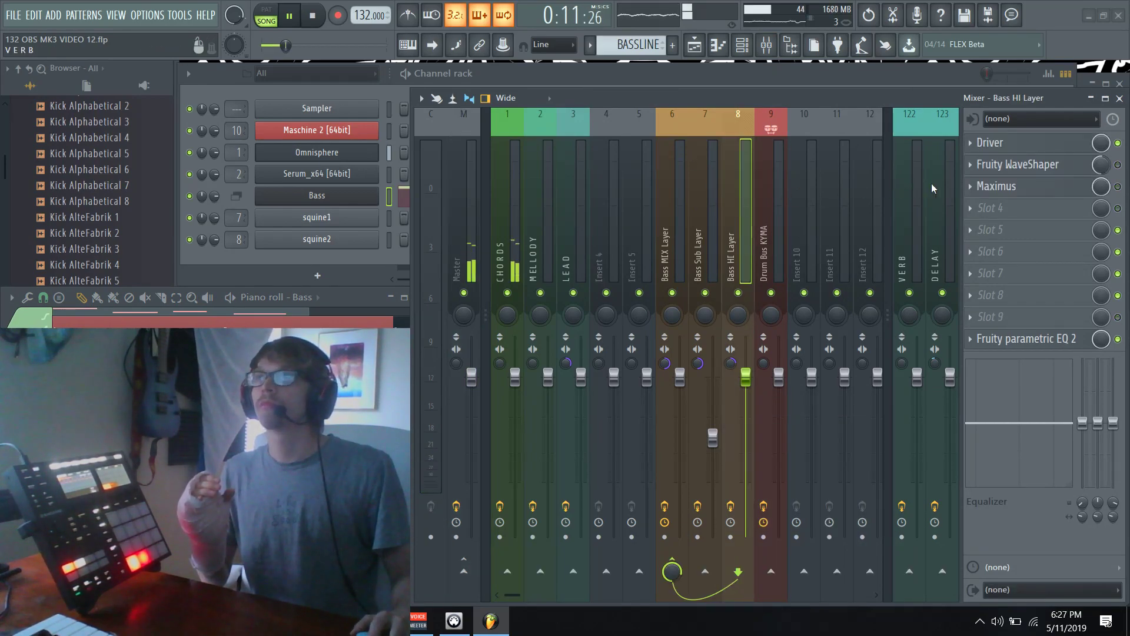
pyautogui.click(968, 195)
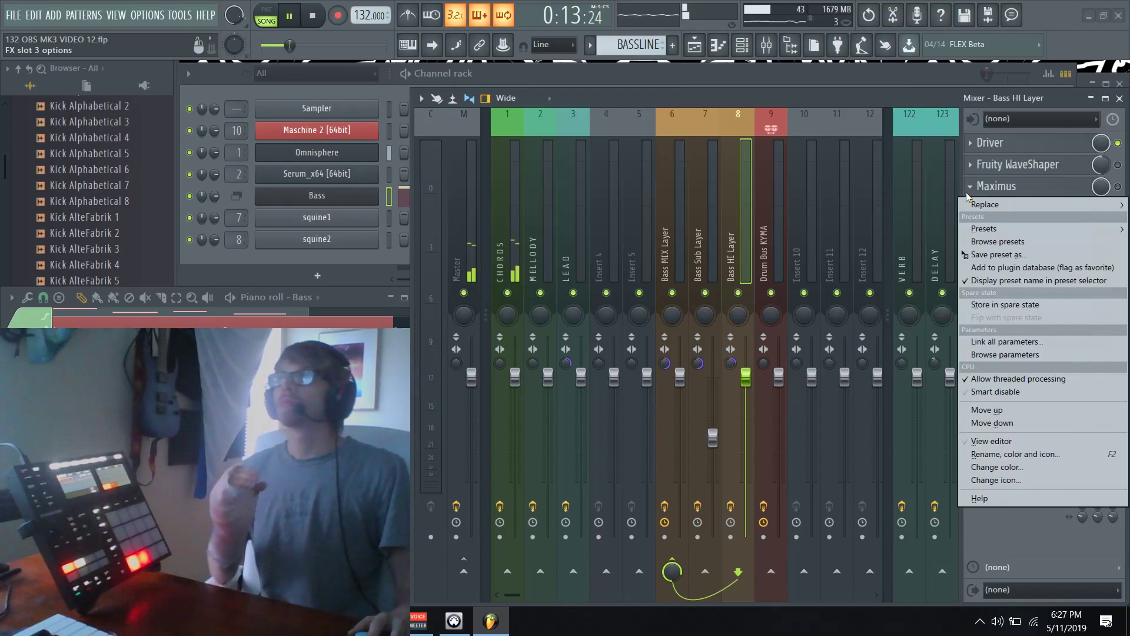
pyautogui.moveTo(966, 204)
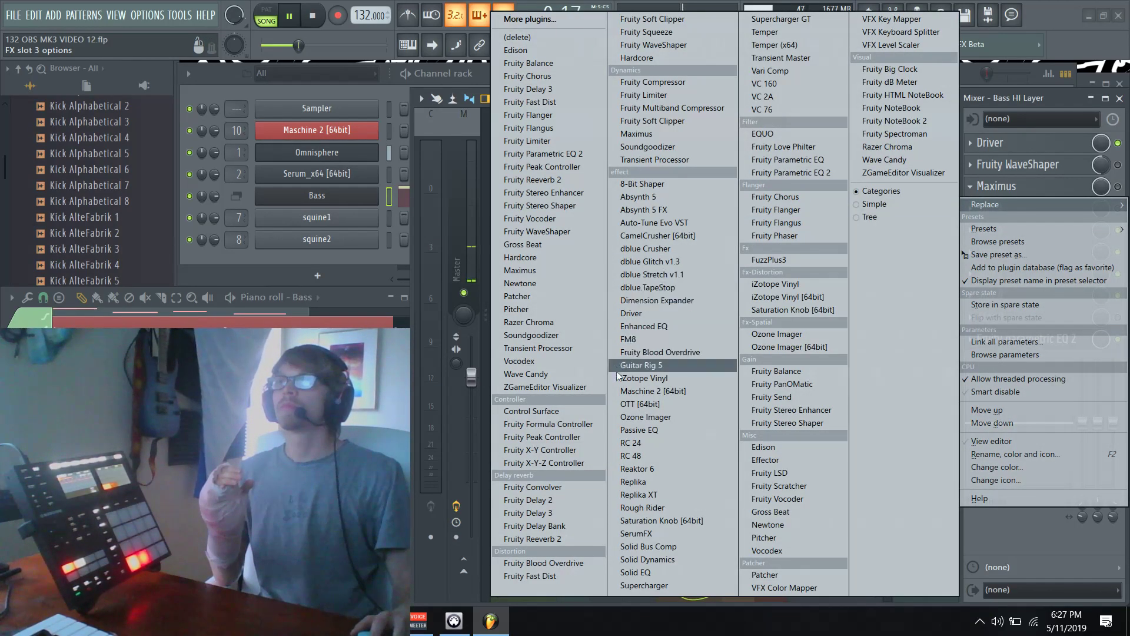
pyautogui.click(742, 260)
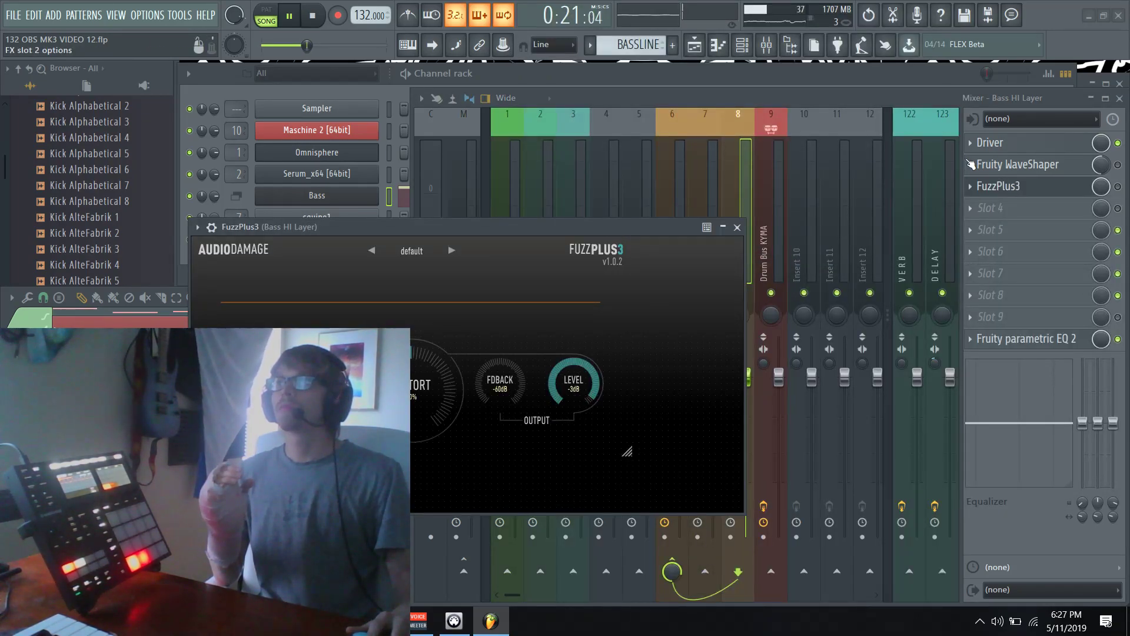
# - Replace Fruity WaveShaper on the Bass HI Layer track with Temper (x64) and close the plugin and mixer windows
pyautogui.click(970, 165)
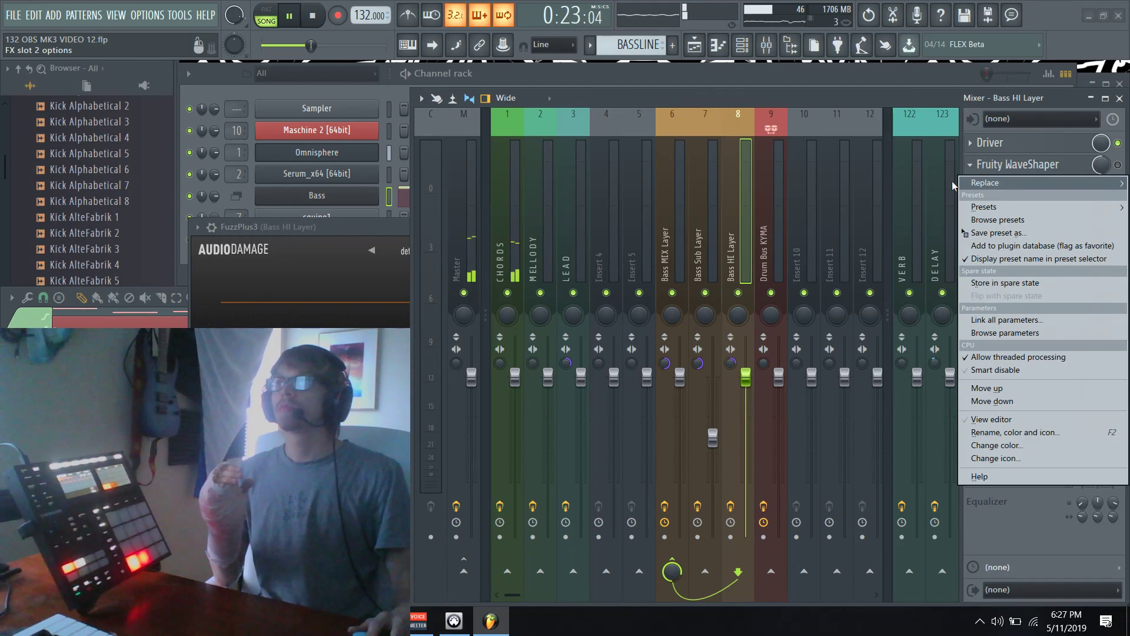
pyautogui.moveTo(965, 183)
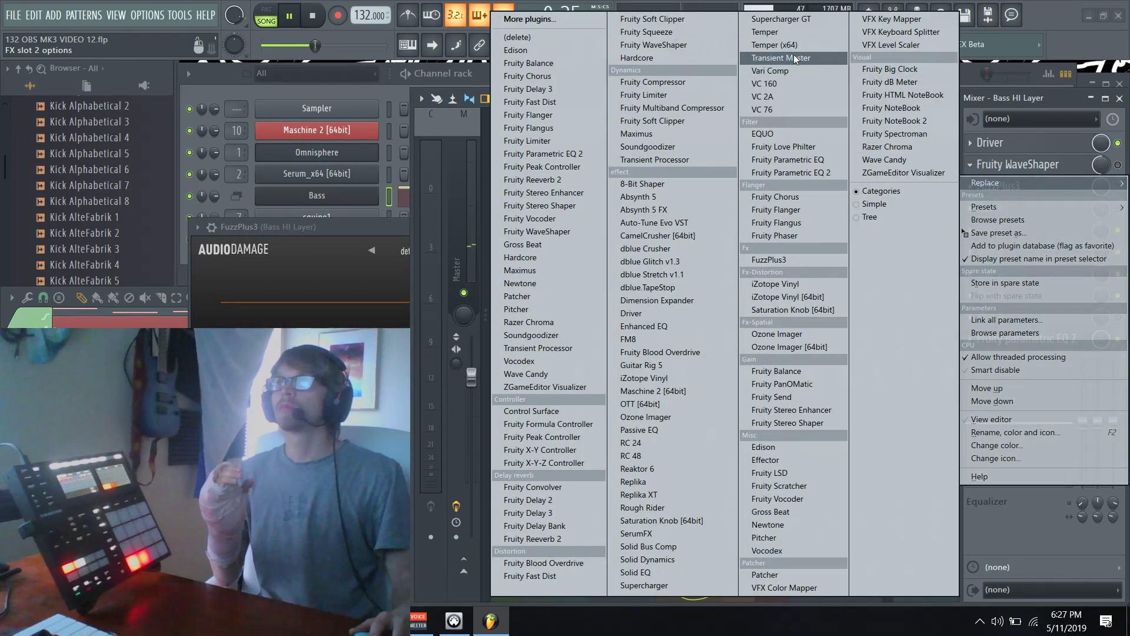
pyautogui.click(777, 45)
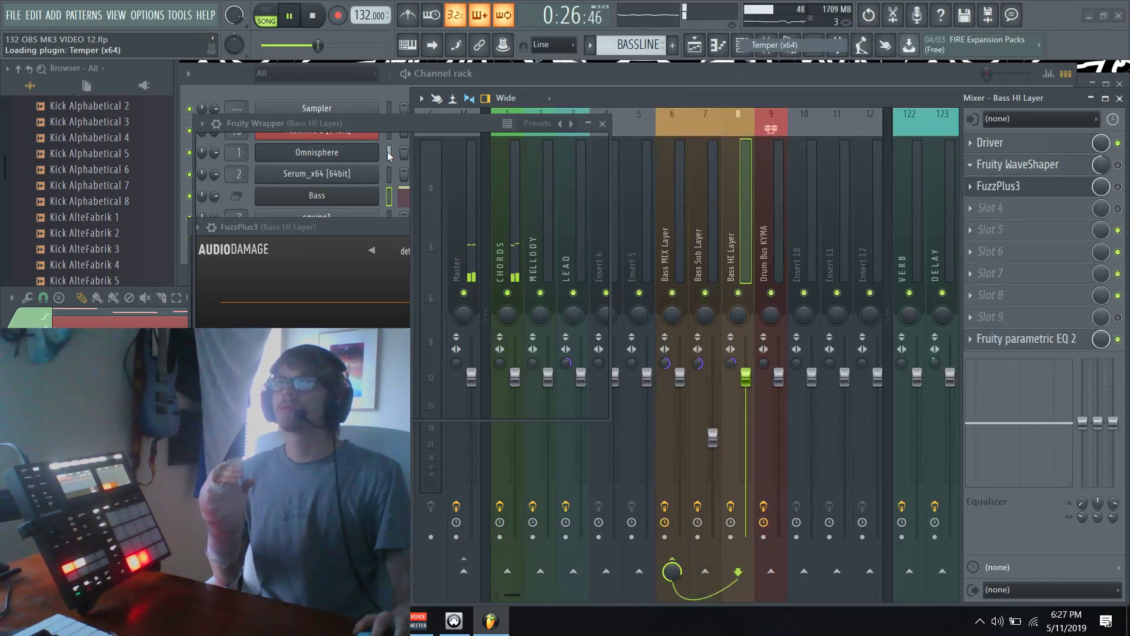
pyautogui.press('Escape')
pyautogui.press('Escape')
pyautogui.press('Escape')
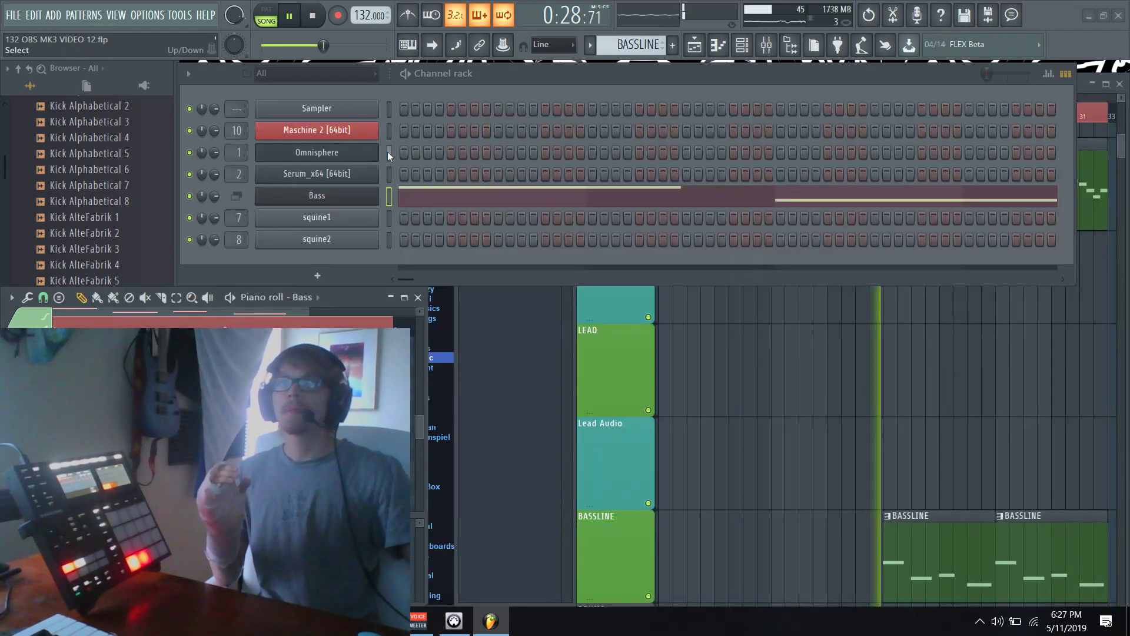
# - Open the Bass layer channel's settings, select C5 on its keyboard, and open the channel's notes for editing
pyautogui.click(325, 197)
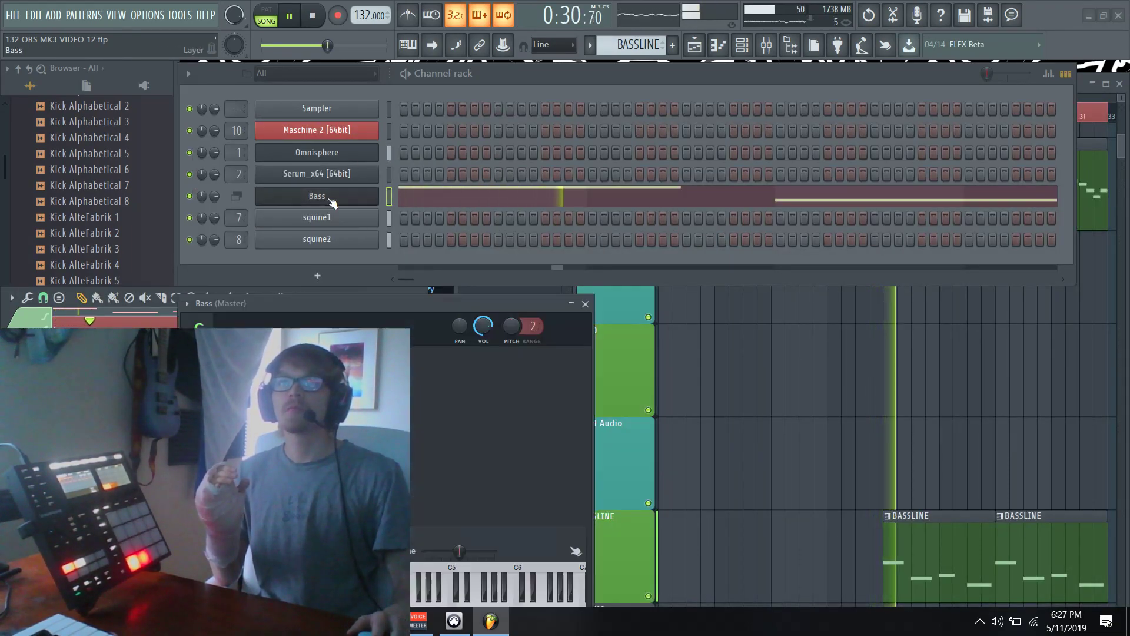
pyautogui.click(459, 571)
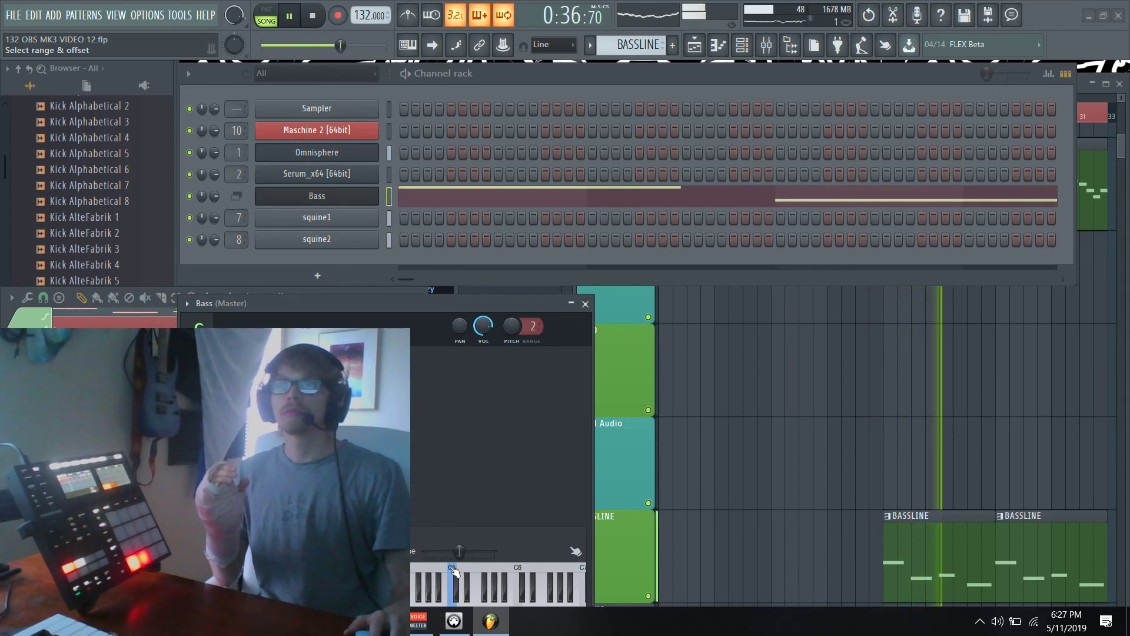
pyautogui.press('F7')
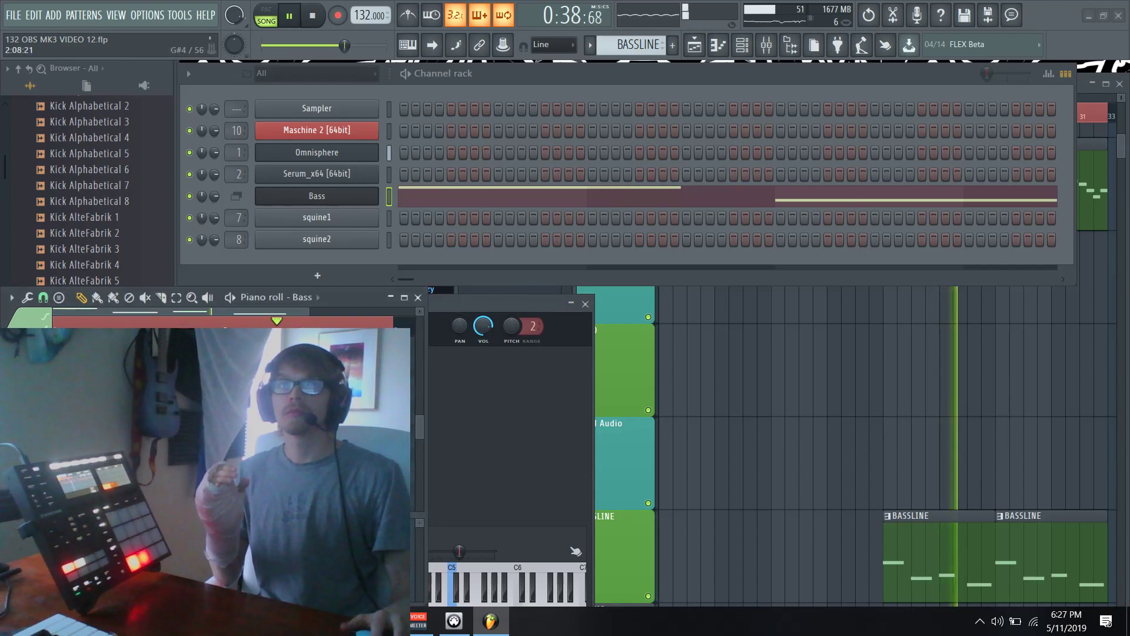
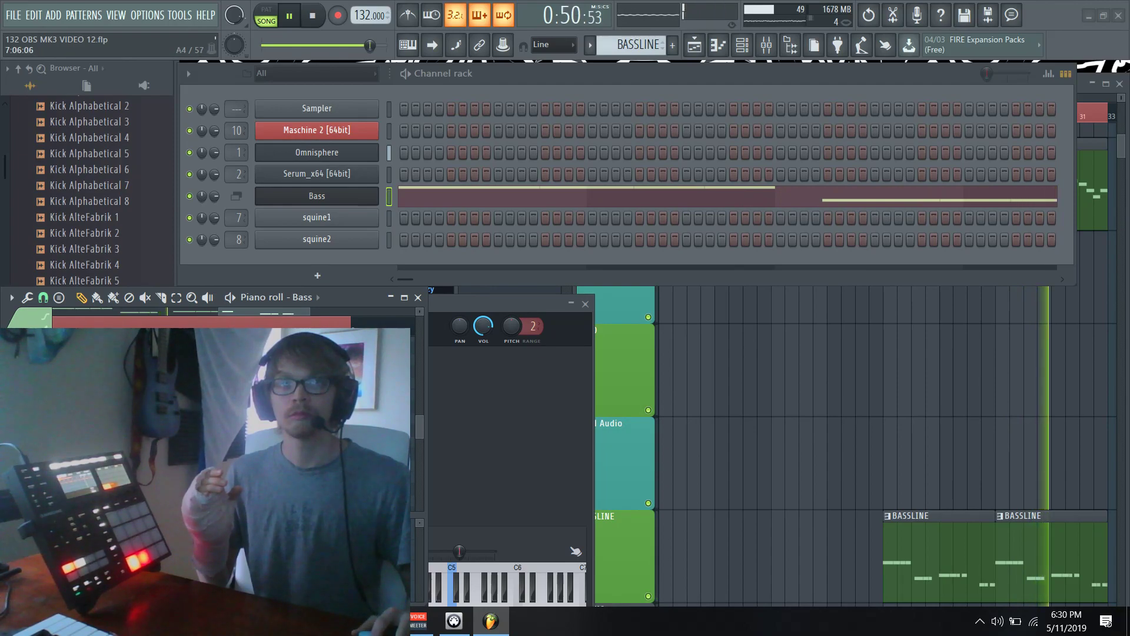
# - Make the F4 note starting at 7:01:00 with duration 0:06:00 and another Bass note into slide notes
pyautogui.doubleClick(383, 353)
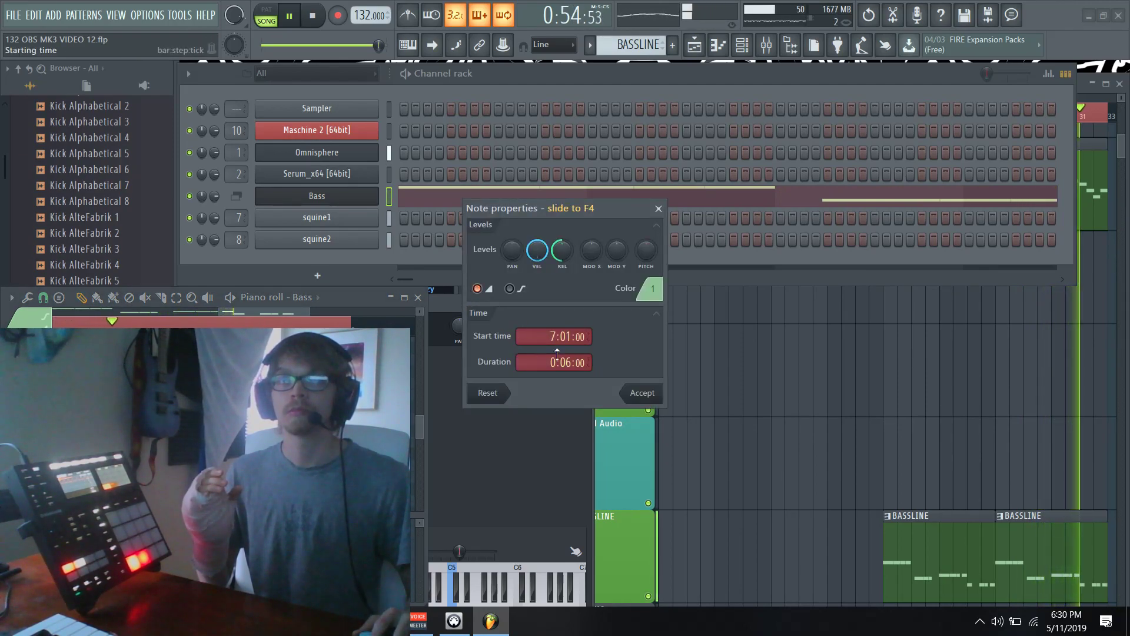
pyautogui.click(638, 392)
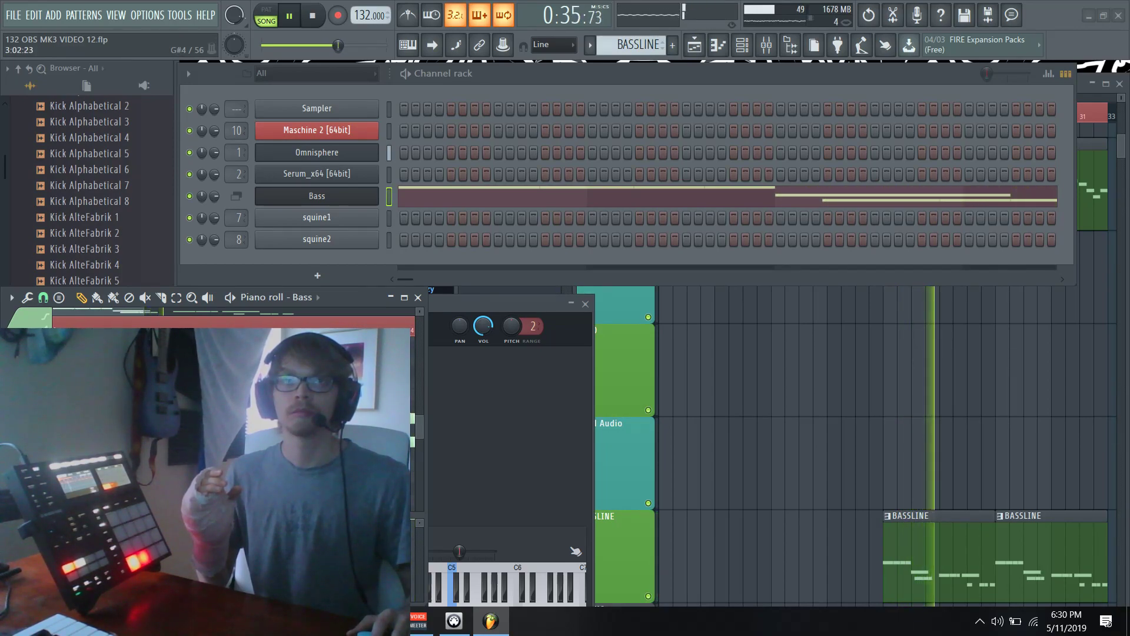
pyautogui.doubleClick(354, 321)
pyautogui.click(479, 289)
pyautogui.click(637, 395)
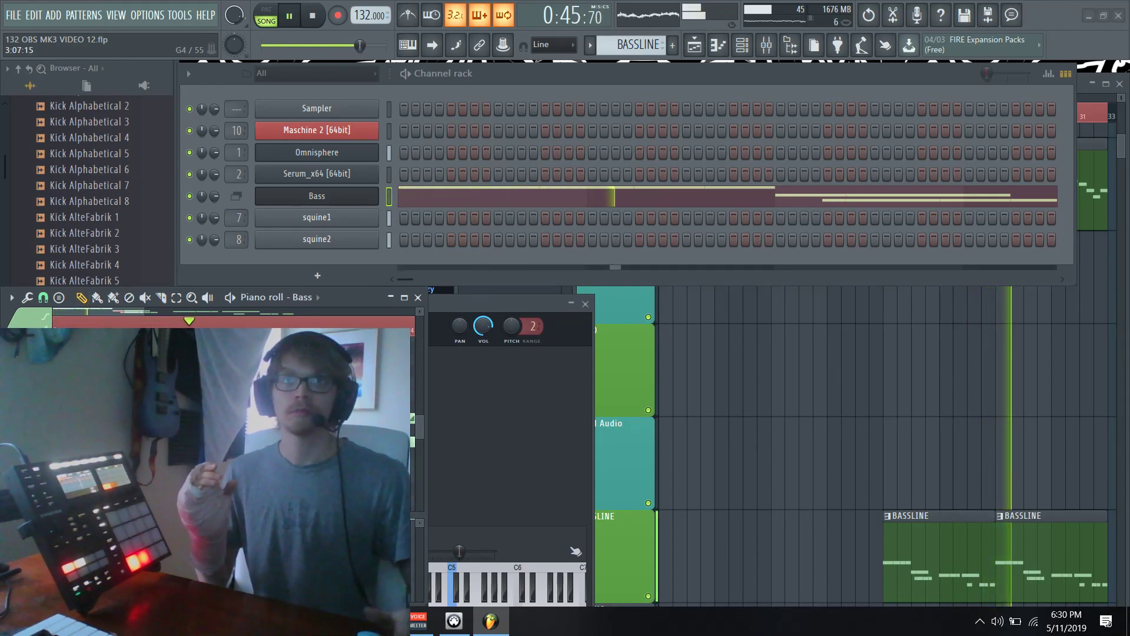
# - Play back the revised bassline, save the project, and close the Bass piano roll
pyautogui.press('space')
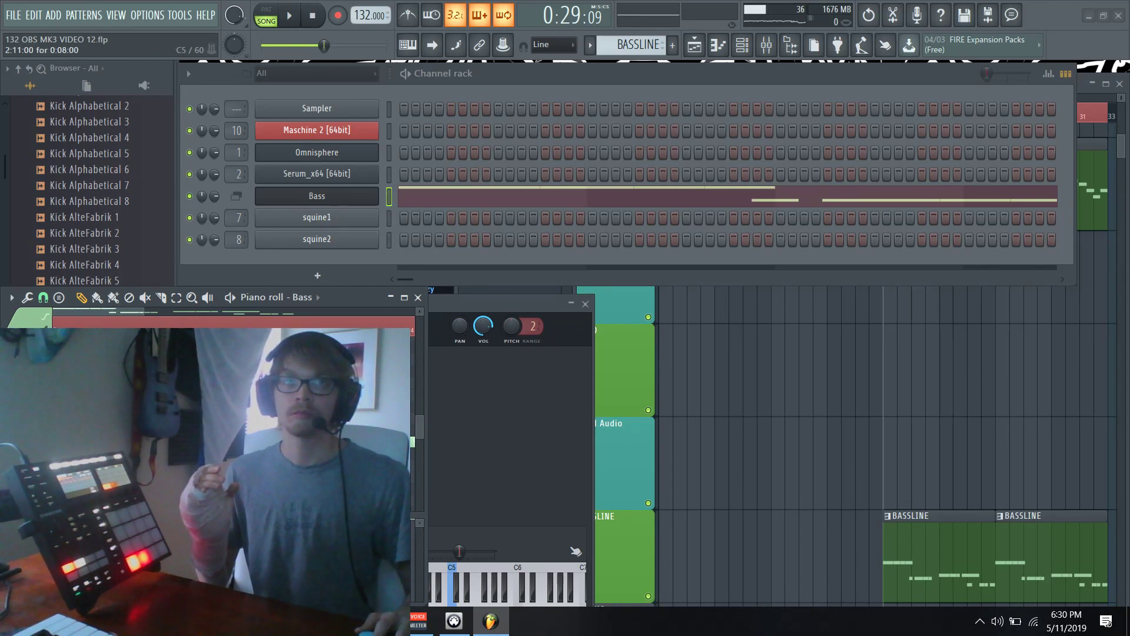
pyautogui.press('space')
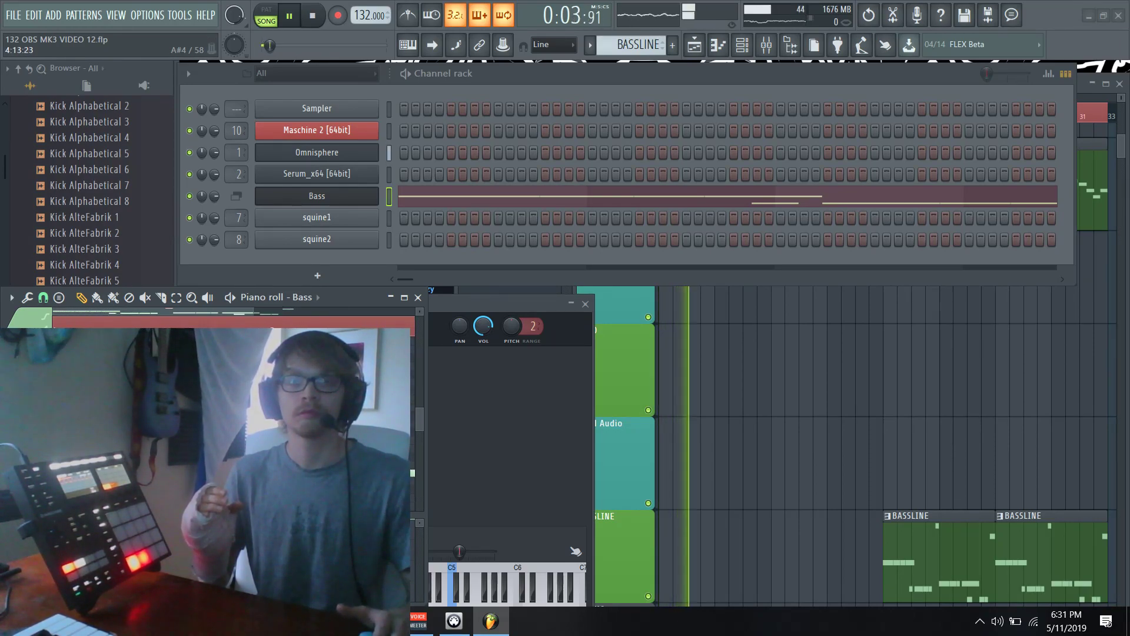
pyautogui.hotkey('ctrl', 's')
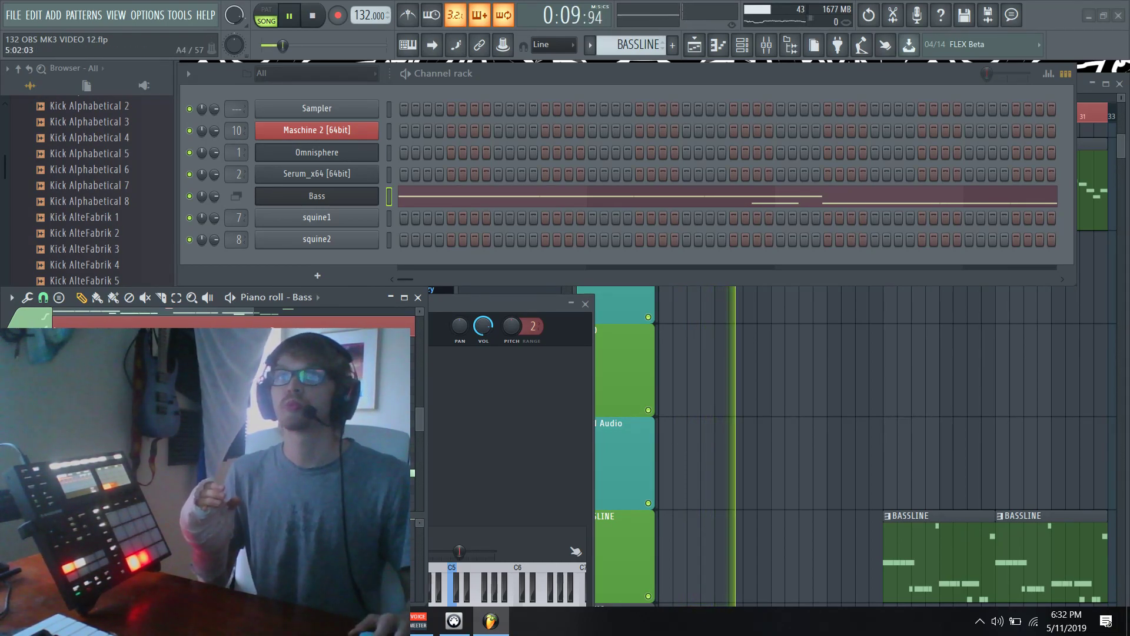
pyautogui.click(417, 297)
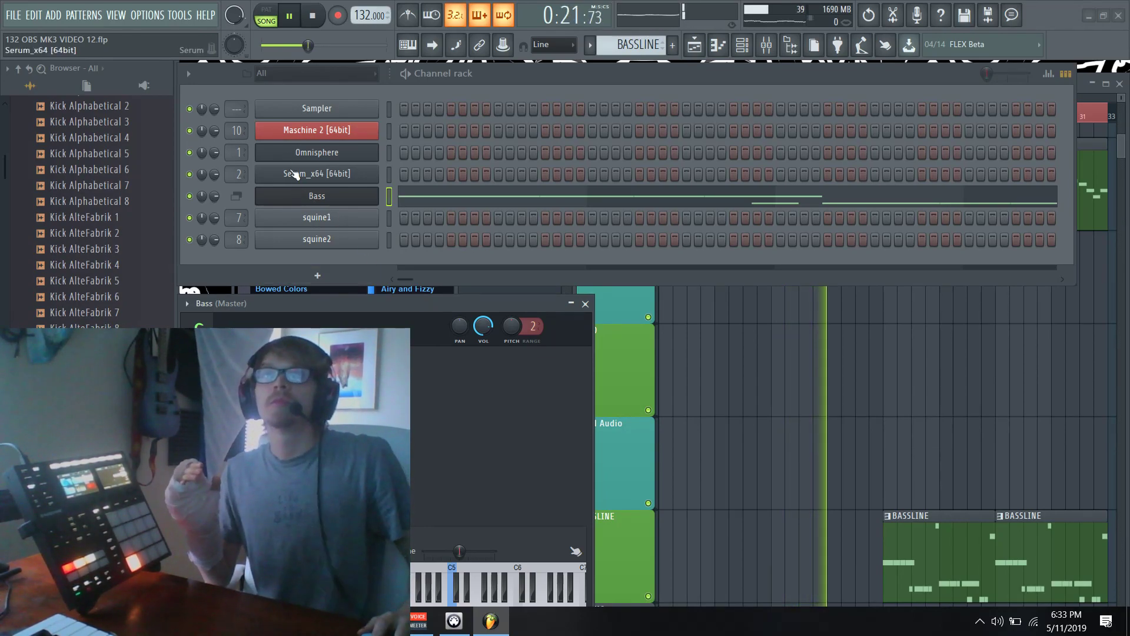
# - Load the FM8 Crystal sound into Maschine 2's Group B1 and record its Pattern 1 notes using the metronome
pyautogui.click(305, 128)
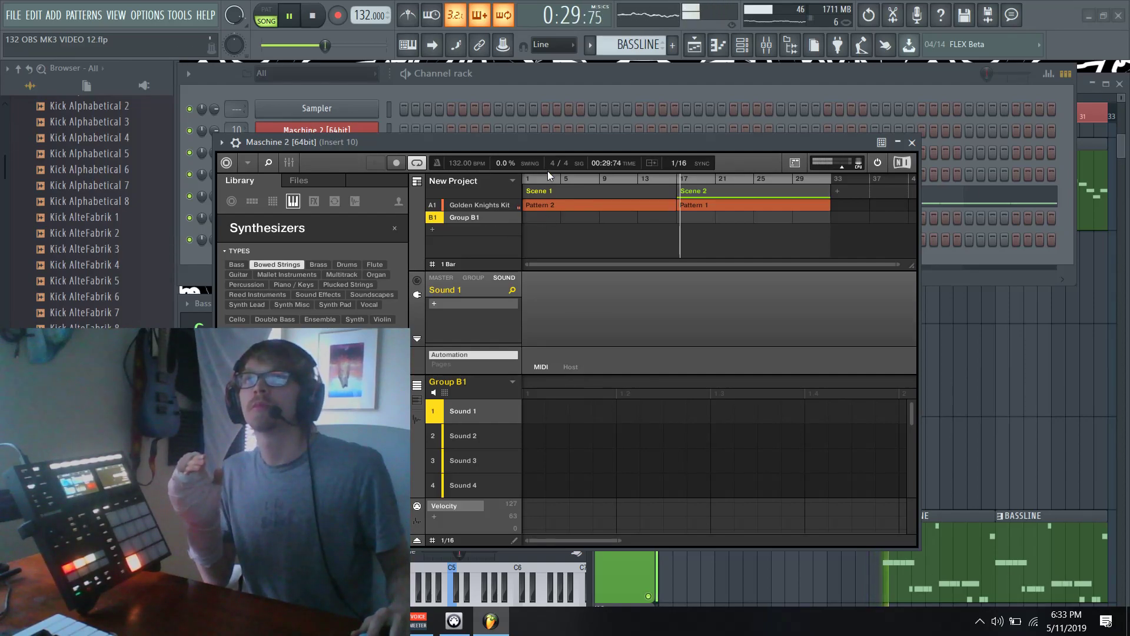
pyautogui.moveTo(545, 143); pyautogui.dragTo(756, 206)
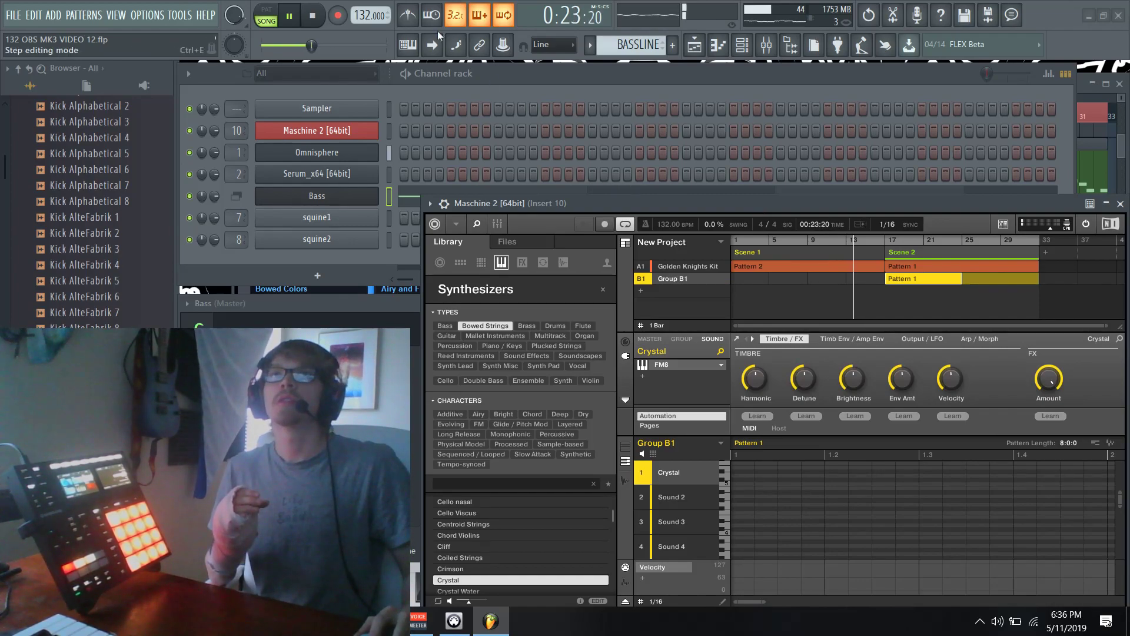
pyautogui.click(406, 17)
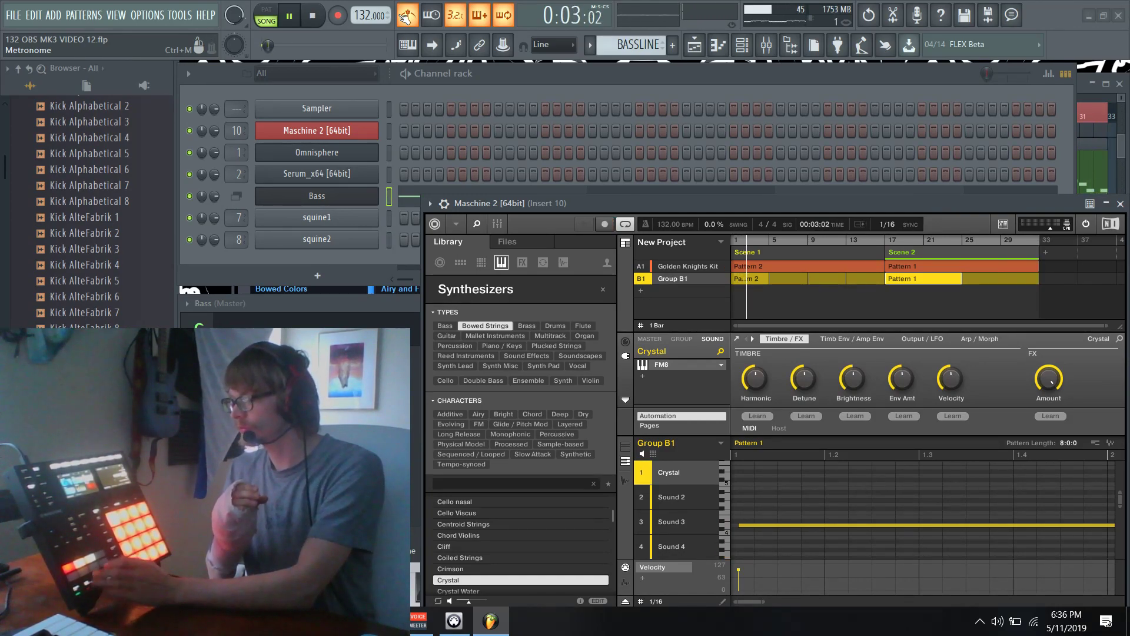
pyautogui.click(405, 17)
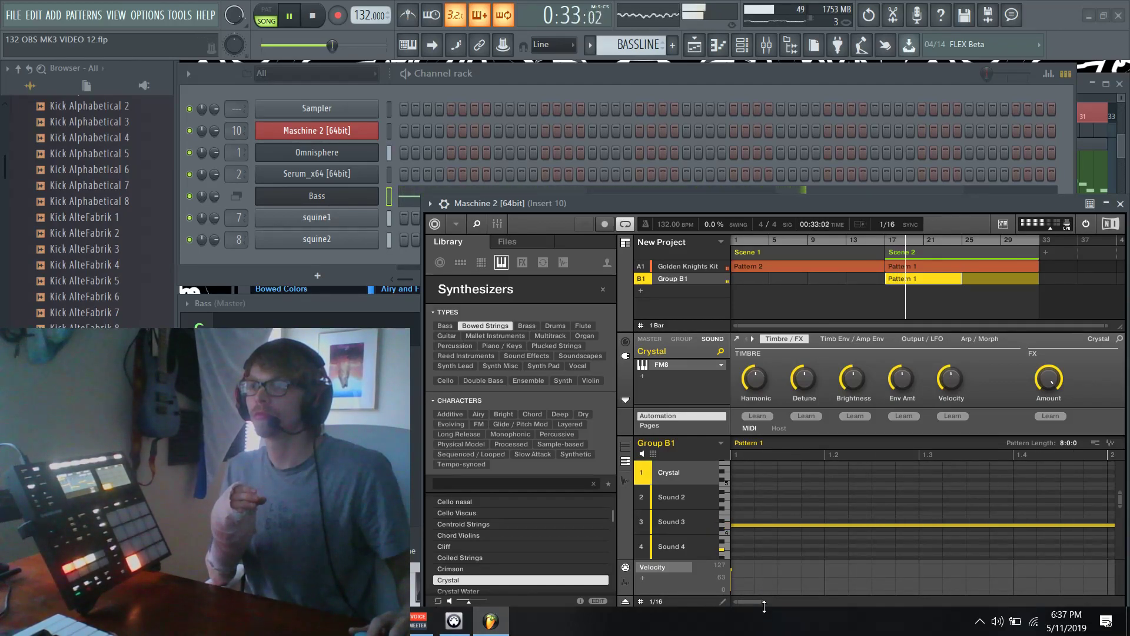
# - Align the start of the third Crystal note in Pattern 1 to bar 3 and shorten it to end before the next note
pyautogui.moveTo(764, 603); pyautogui.dragTo(826, 603)
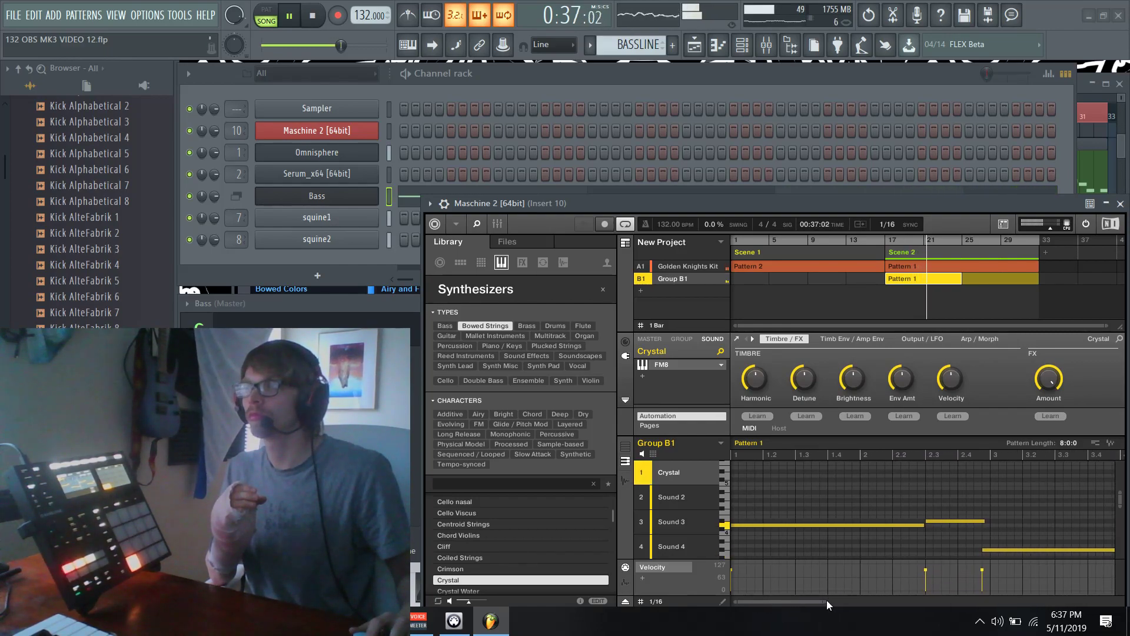
pyautogui.moveTo(981, 551); pyautogui.dragTo(991, 551)
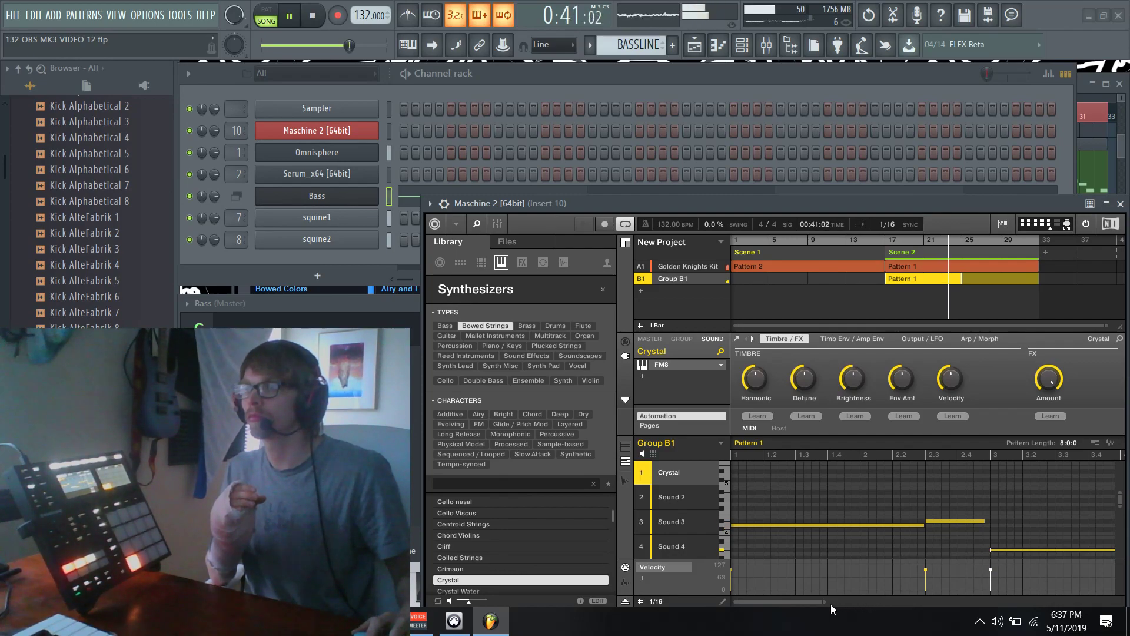
pyautogui.moveTo(827, 601); pyautogui.dragTo(875, 593)
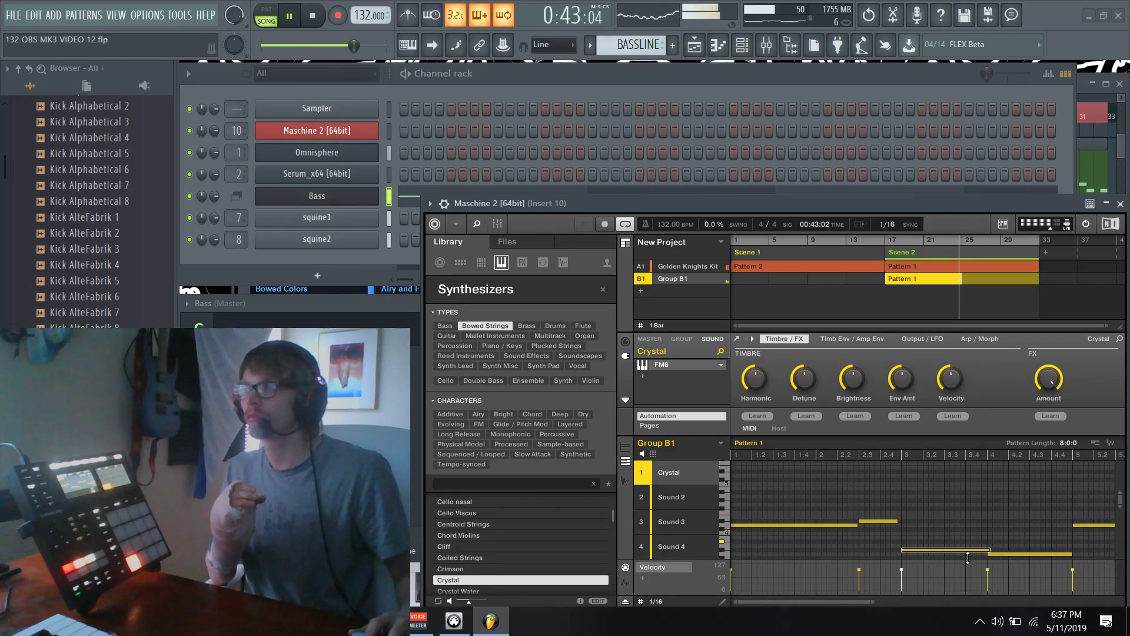
pyautogui.scroll(-5, 982, 541)
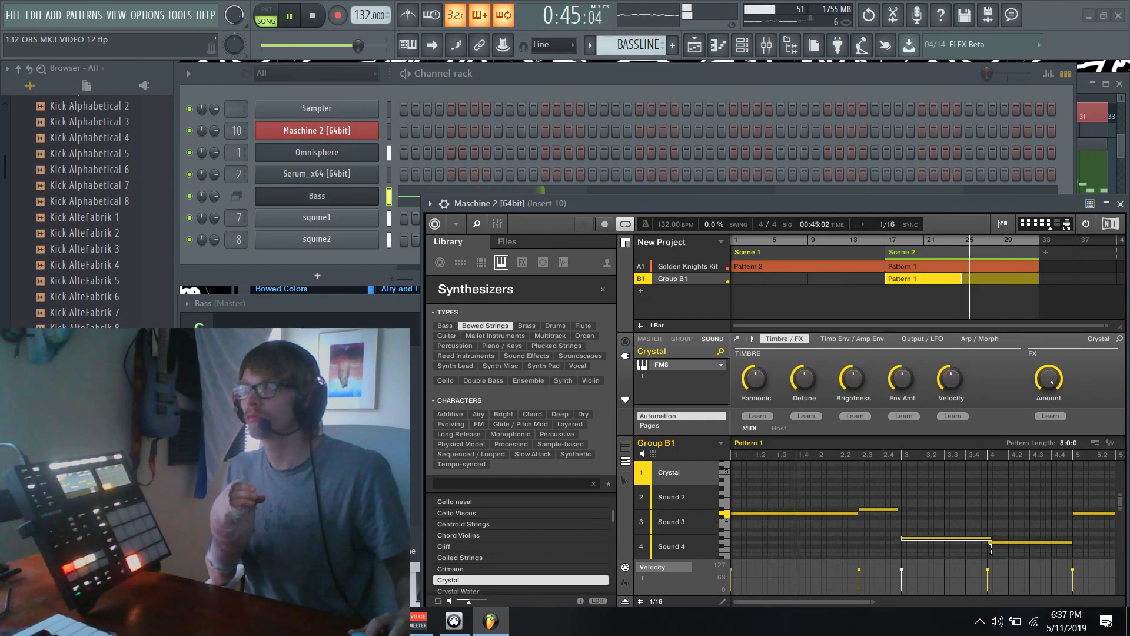
pyautogui.scroll(3, 983, 538)
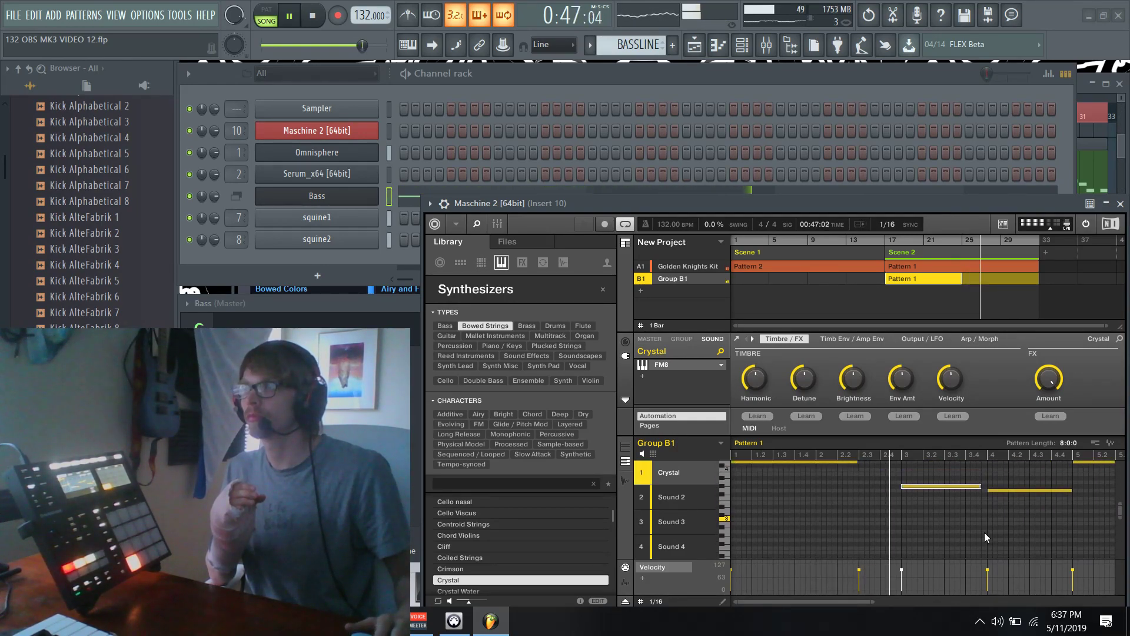
pyautogui.click(984, 532)
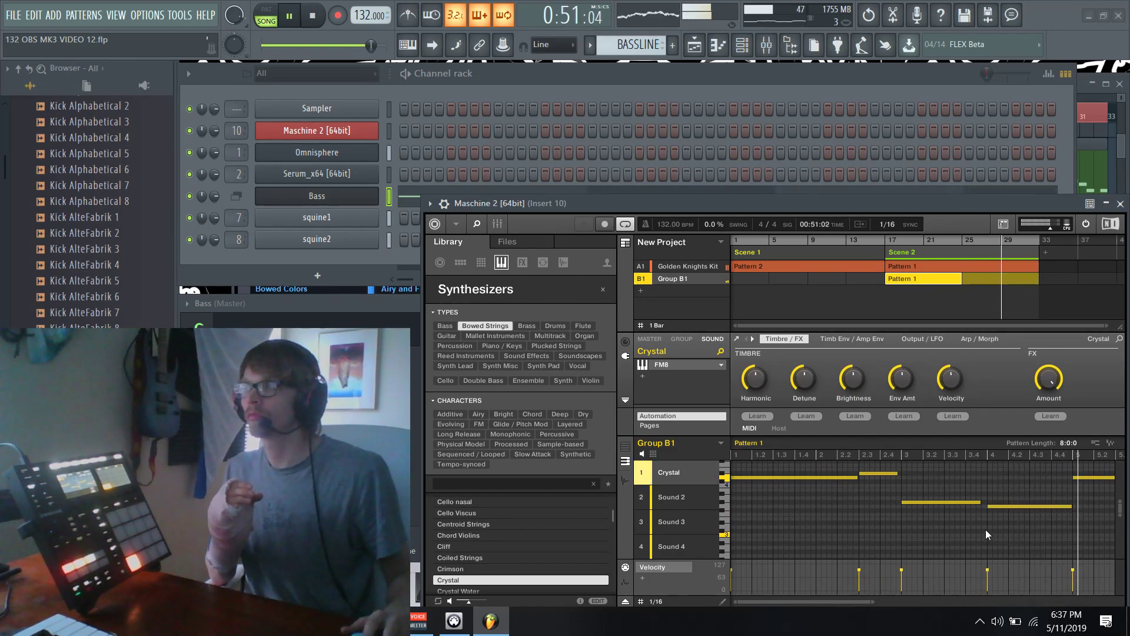
# - Delete the stray Crystal note just before bar 7 of Pattern 1
pyautogui.moveTo(856, 600); pyautogui.dragTo(963, 601)
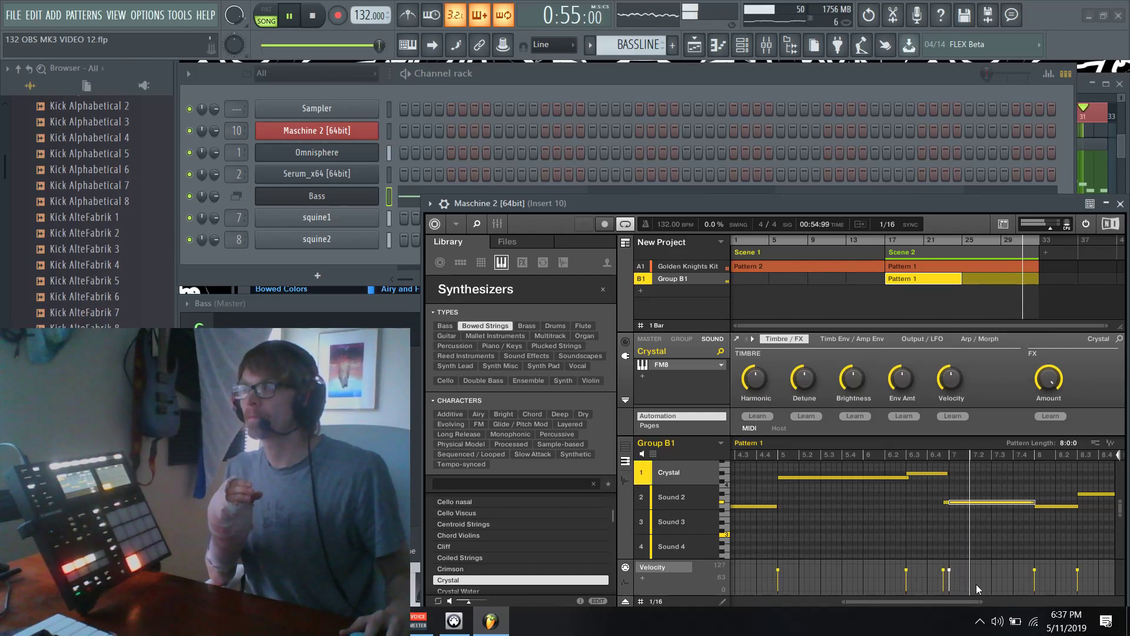
pyautogui.click(945, 499)
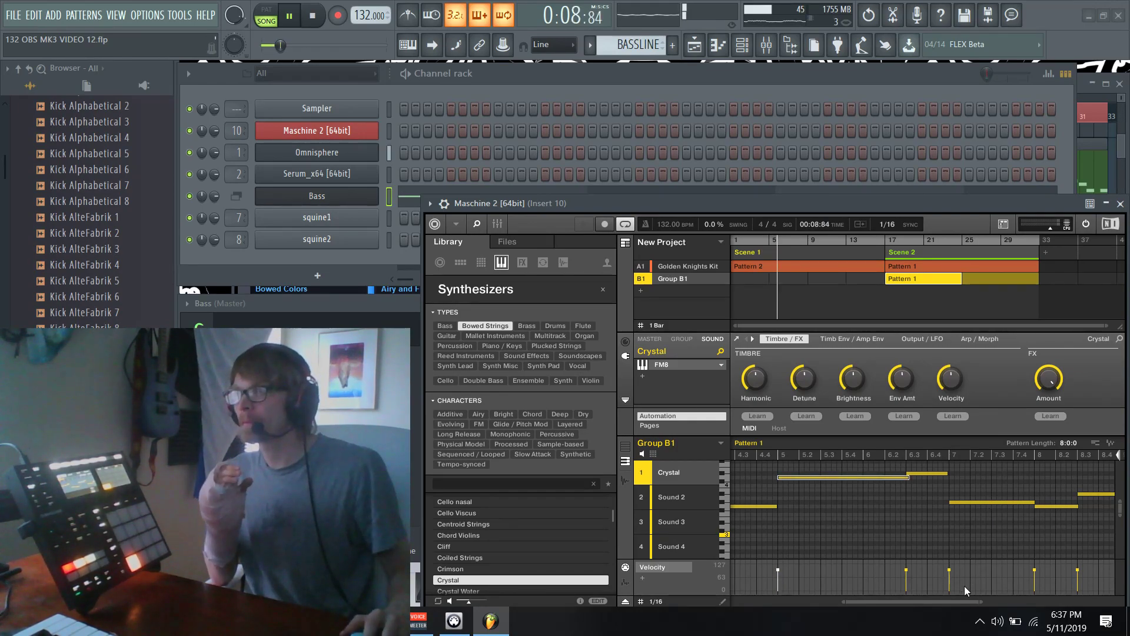
# - Close Maschine 2, place a MELODY clip at bar 9 on the playlist's MELODY track, and make it unique
pyautogui.moveTo(956, 601); pyautogui.dragTo(848, 601)
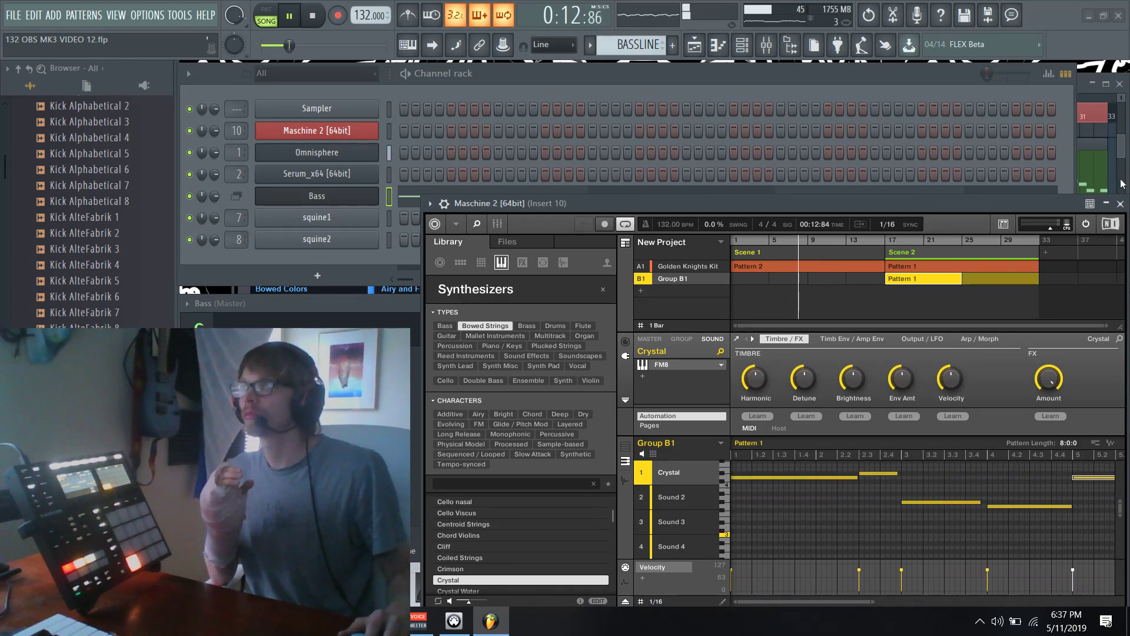
pyautogui.click(1120, 204)
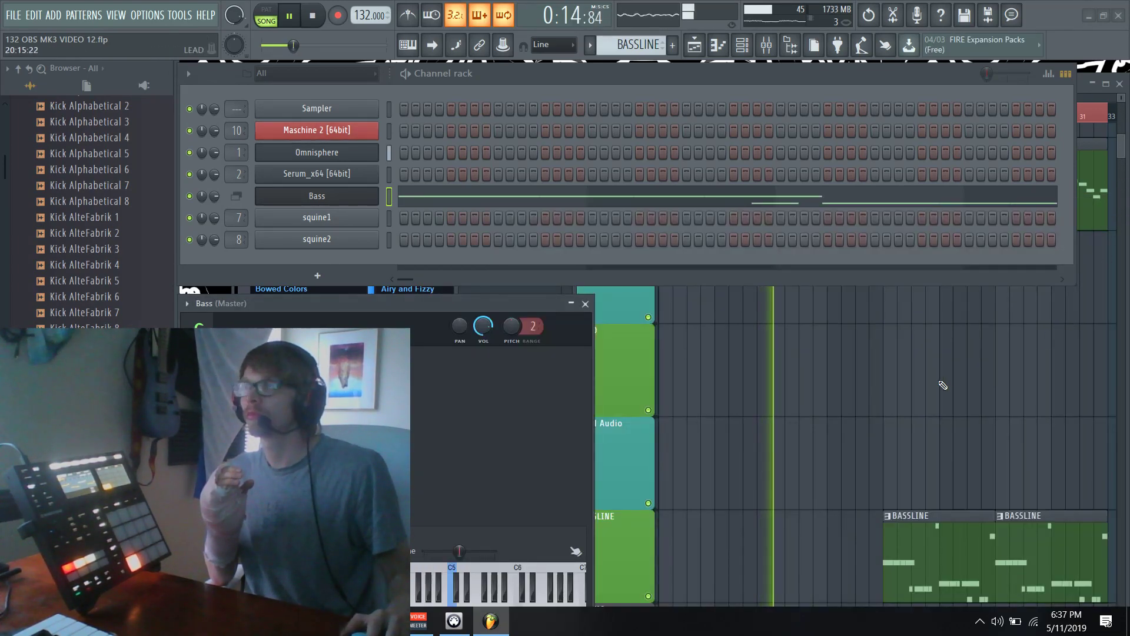
pyautogui.press('F5')
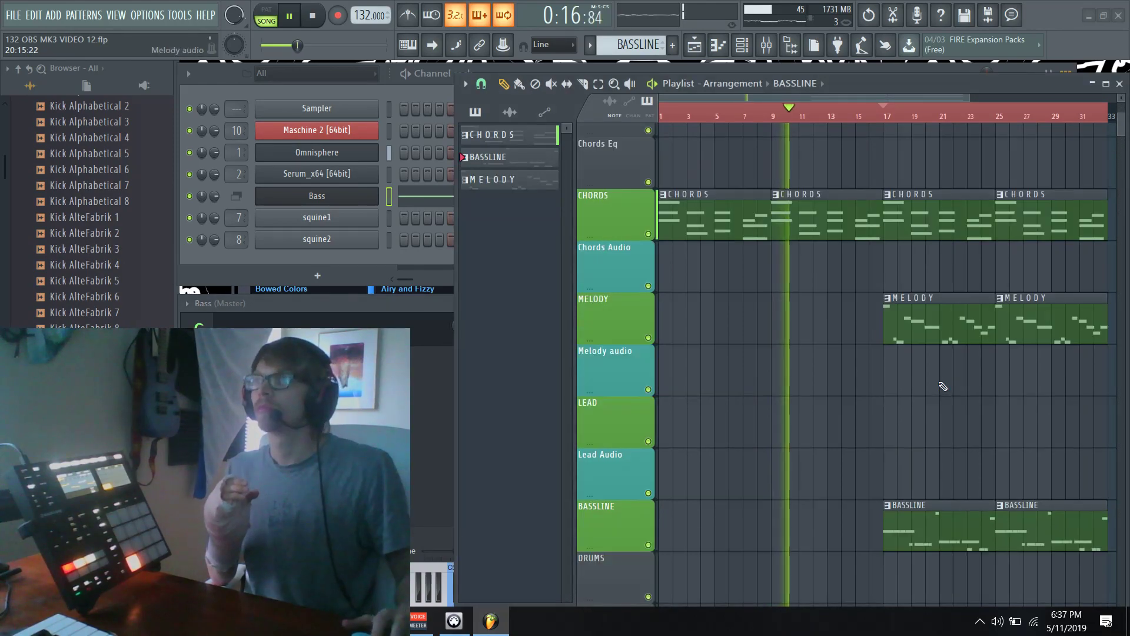
pyautogui.click(912, 321)
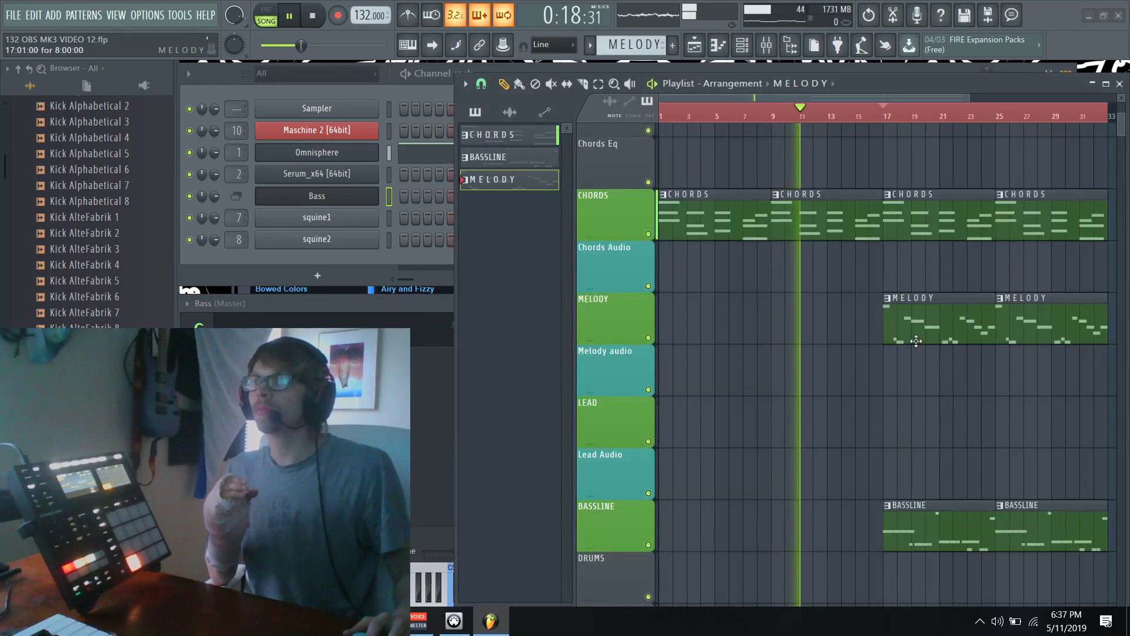
pyautogui.click(771, 322)
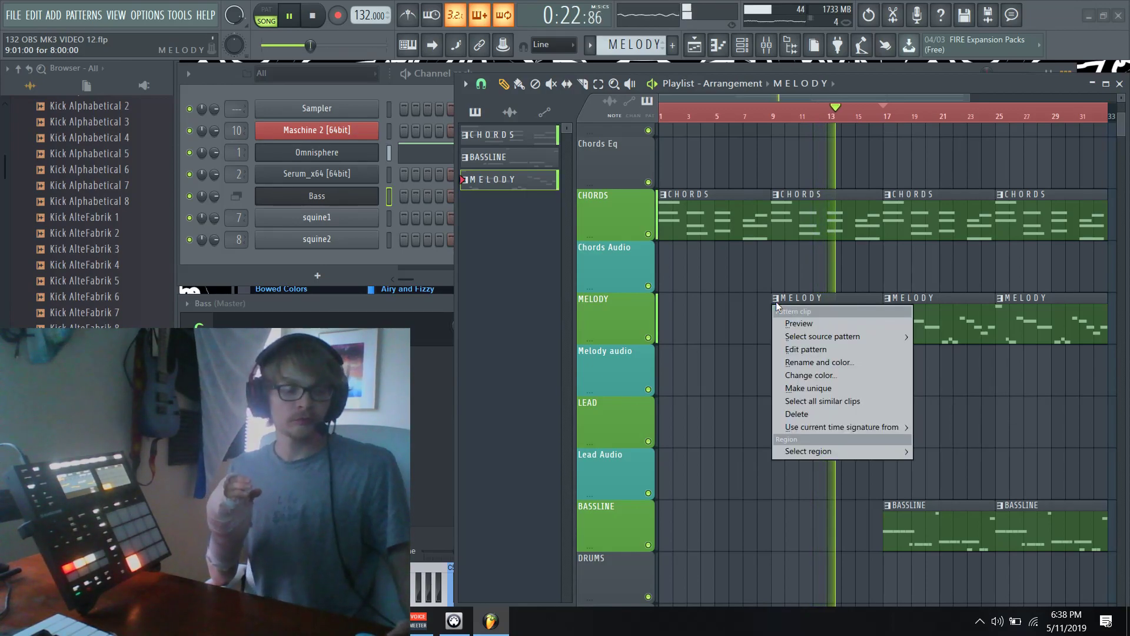
pyautogui.click(808, 388)
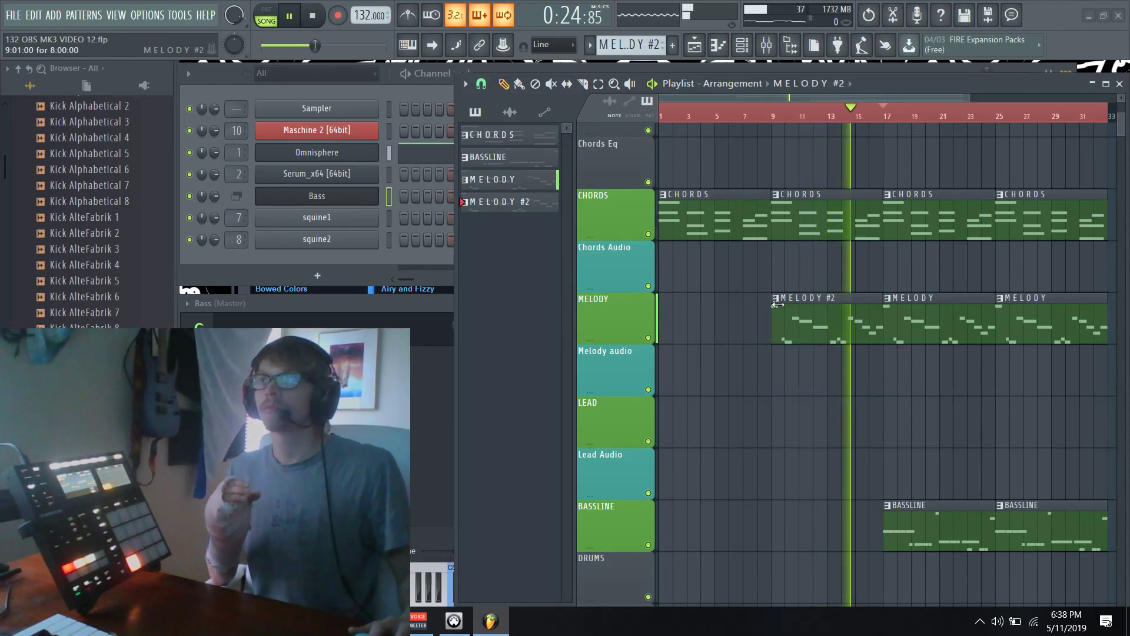
# - Open the MELODY #2 pattern's Omnisphere piano roll and check the project's working time in the project info settings
pyautogui.doubleClick(778, 308)
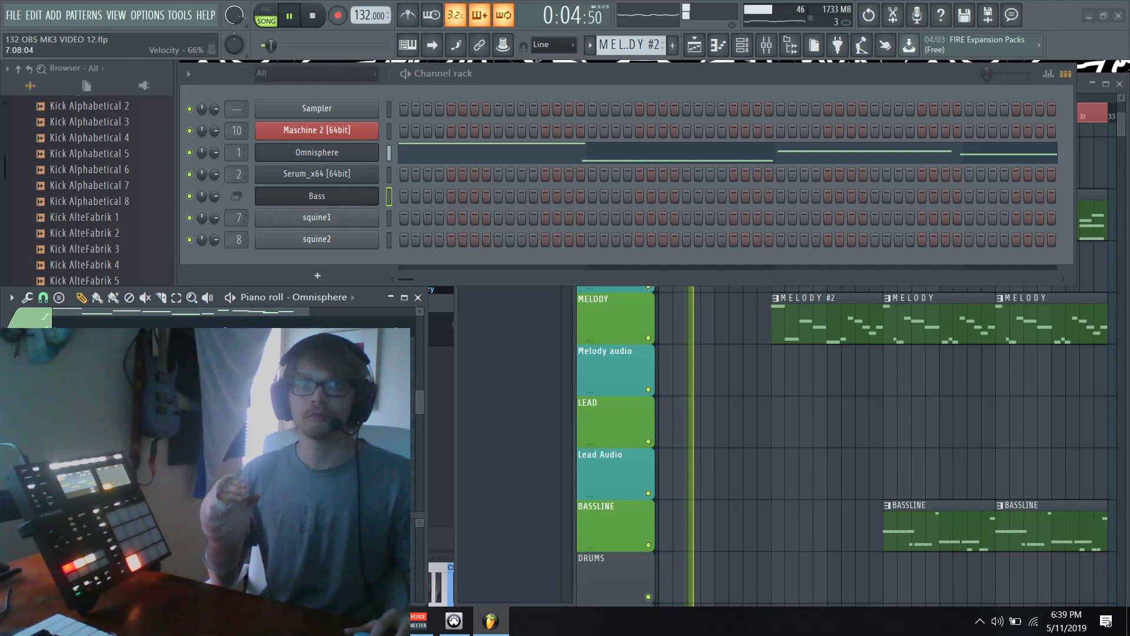
pyautogui.press('F10')
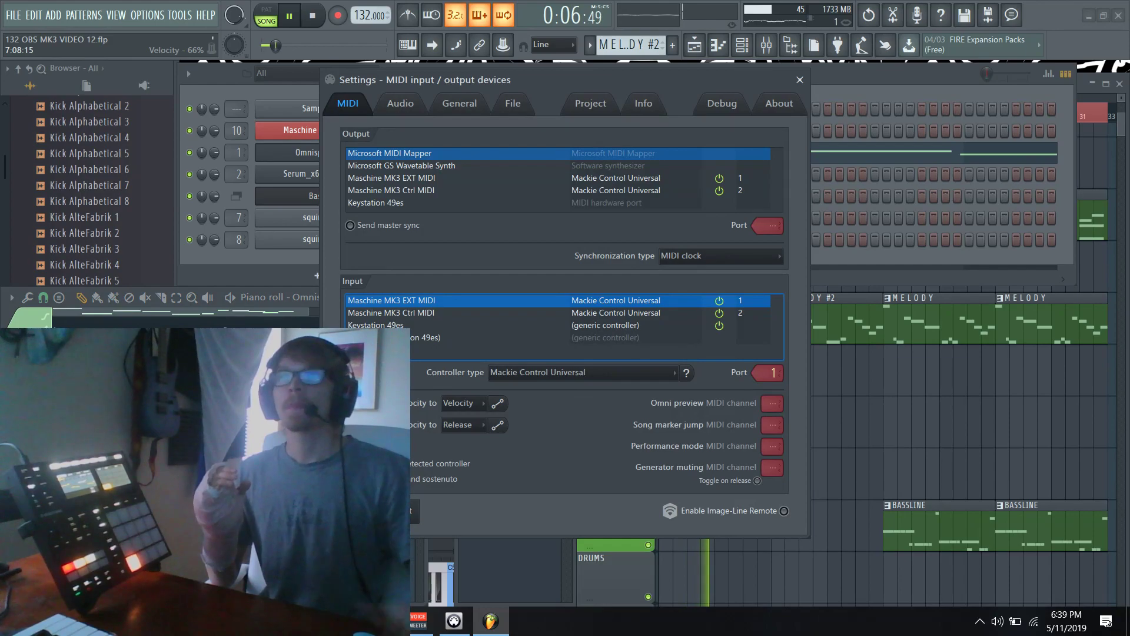
pyautogui.click(659, 112)
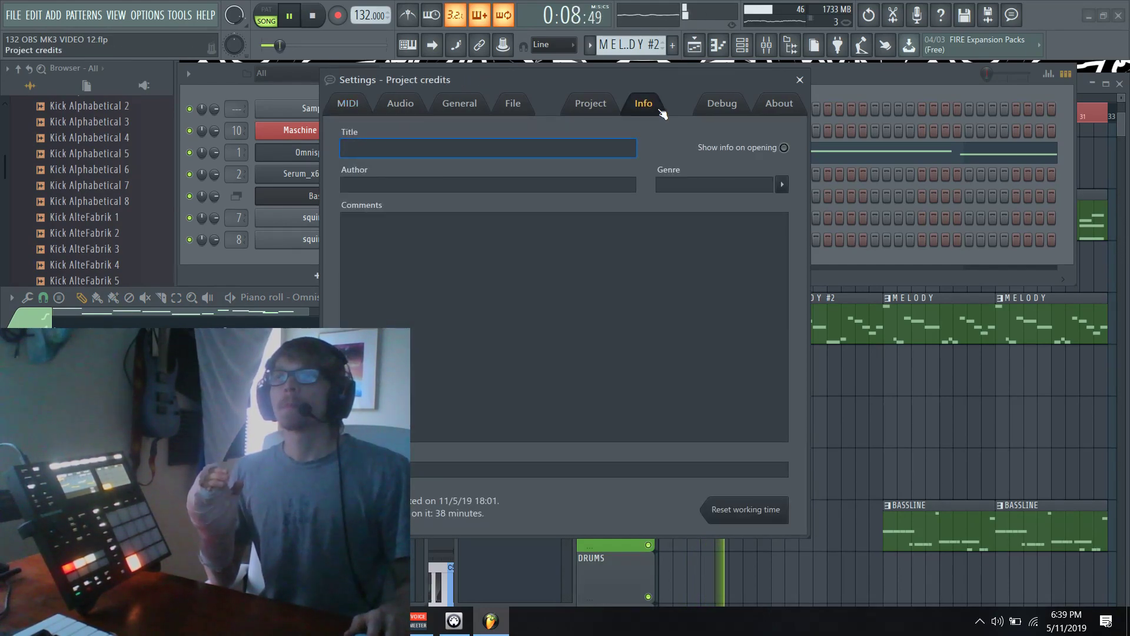
pyautogui.click(798, 79)
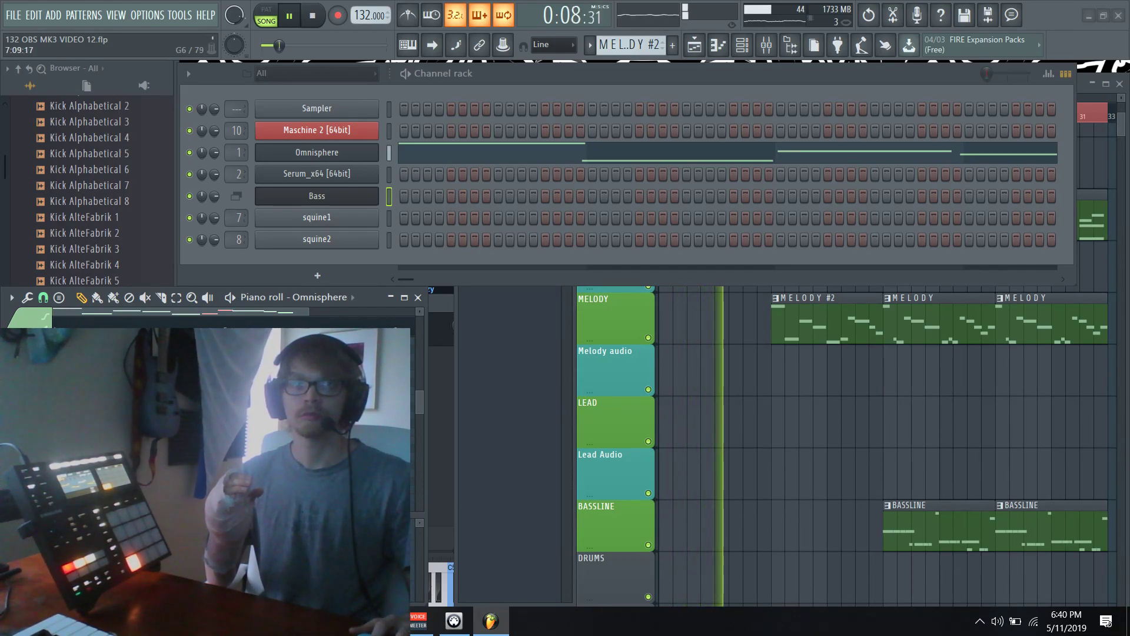
# - Save the project during playback and bring up the playlist to review the arrangement
pyautogui.hotkey('ctrl', 's')
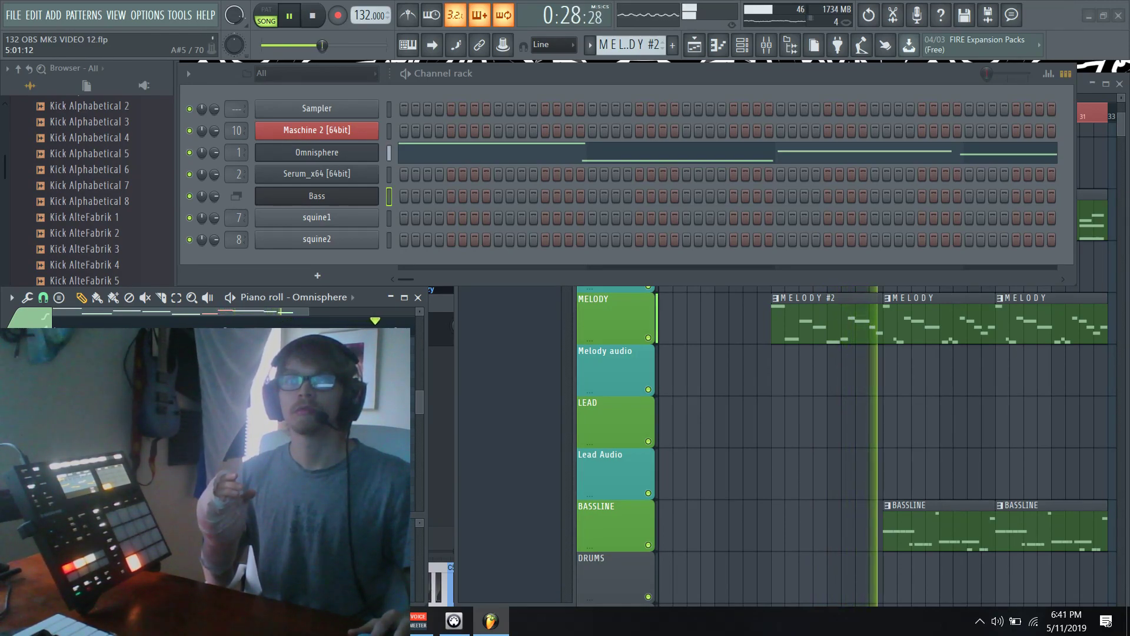
pyautogui.hotkey('ctrl', 's')
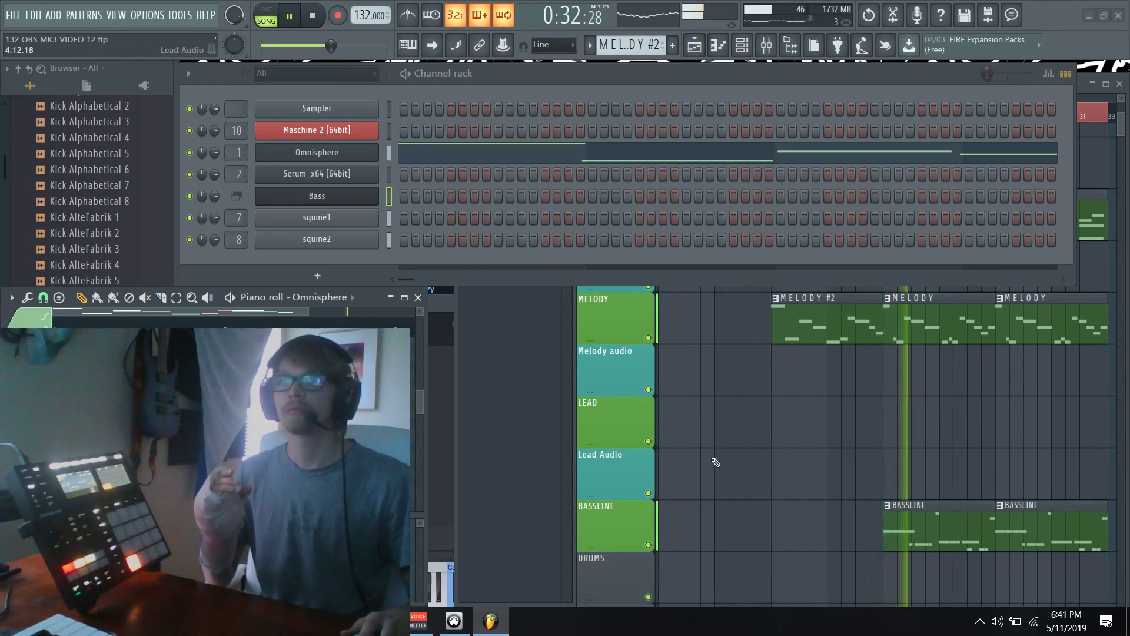
pyautogui.press('F5')
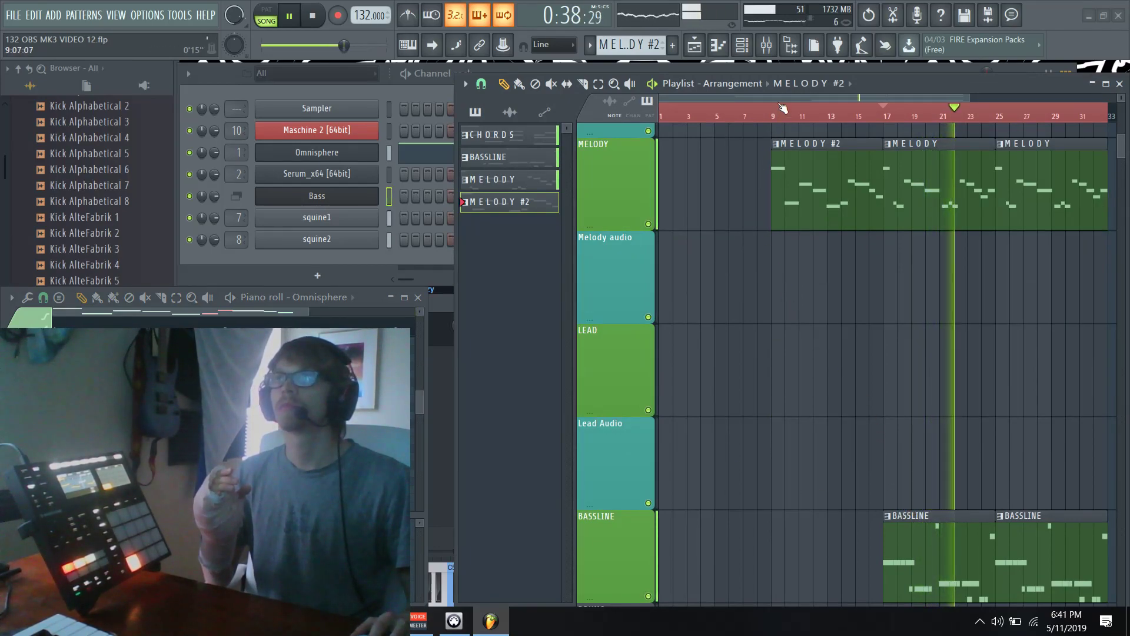
# - Lower the output level of the Temper effect on the Bass HI Layer mixer track to -5.5 dB
pyautogui.click(766, 45)
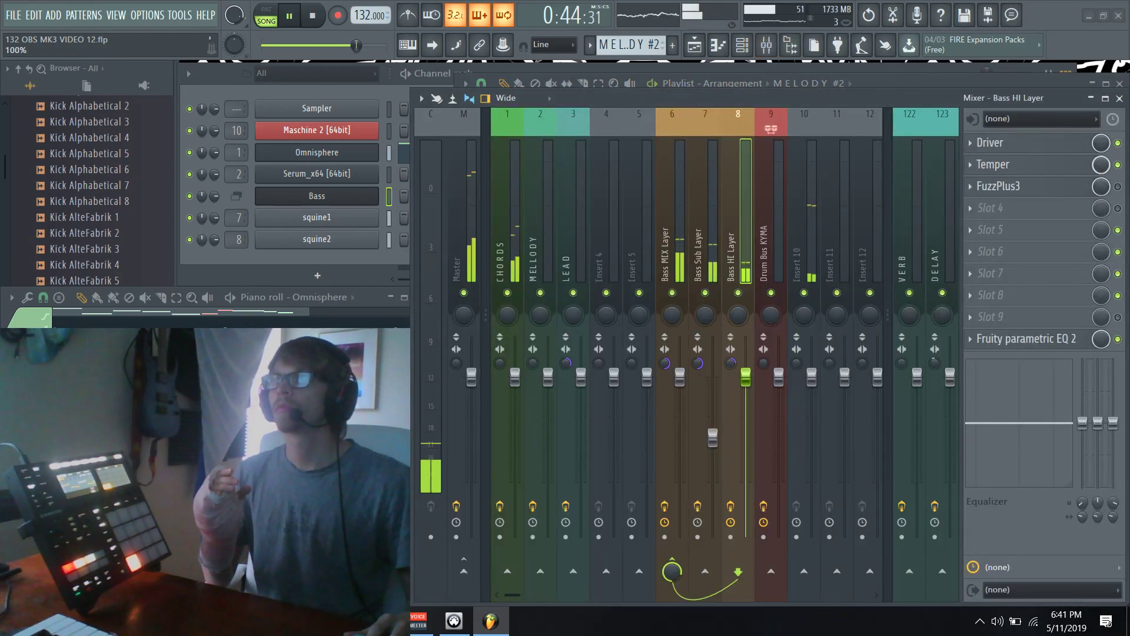
pyautogui.click(1036, 164)
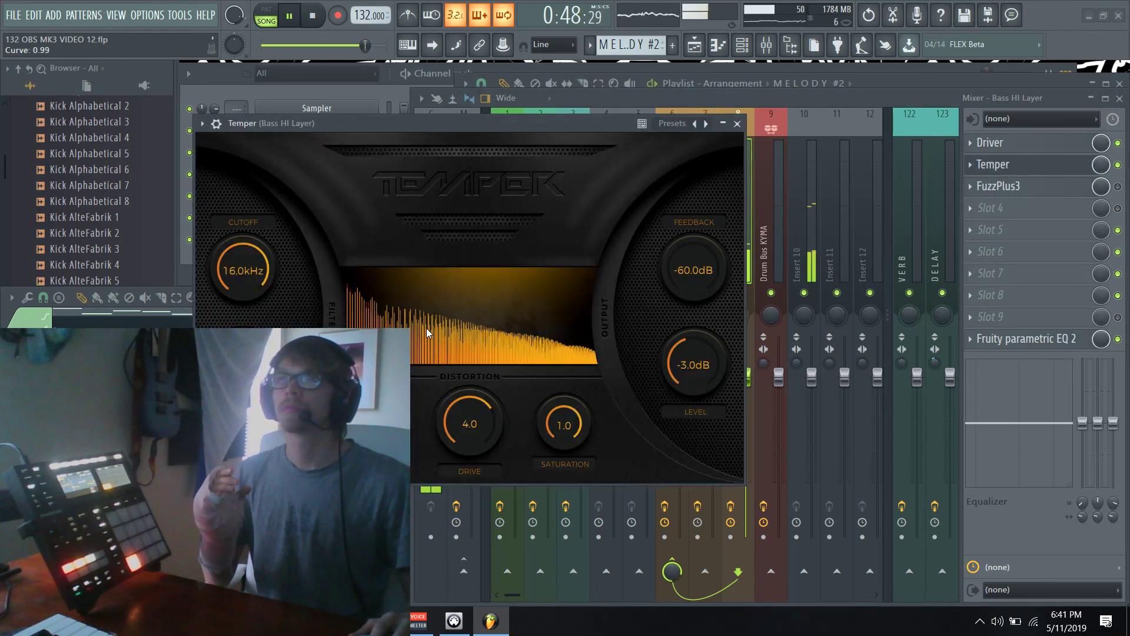
pyautogui.moveTo(683, 365); pyautogui.dragTo(681, 373)
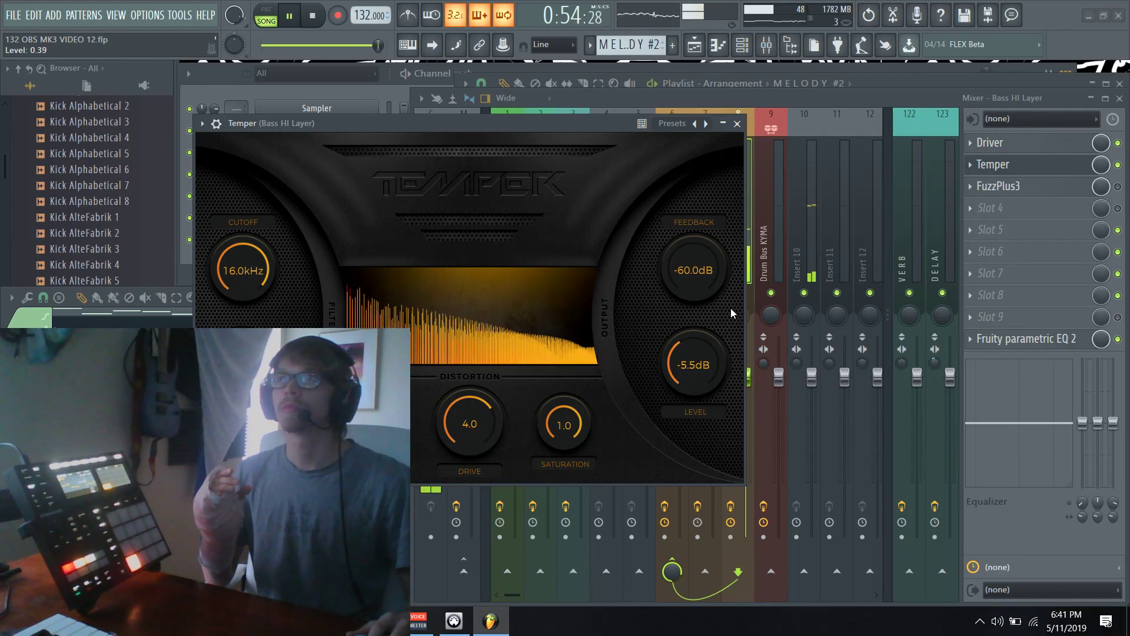
# - Mute the Drum Bus KYMA mixer track and lower the Bass HI Layer fader slightly
pyautogui.click(771, 292)
pyautogui.moveTo(746, 376); pyautogui.dragTo(745, 389)
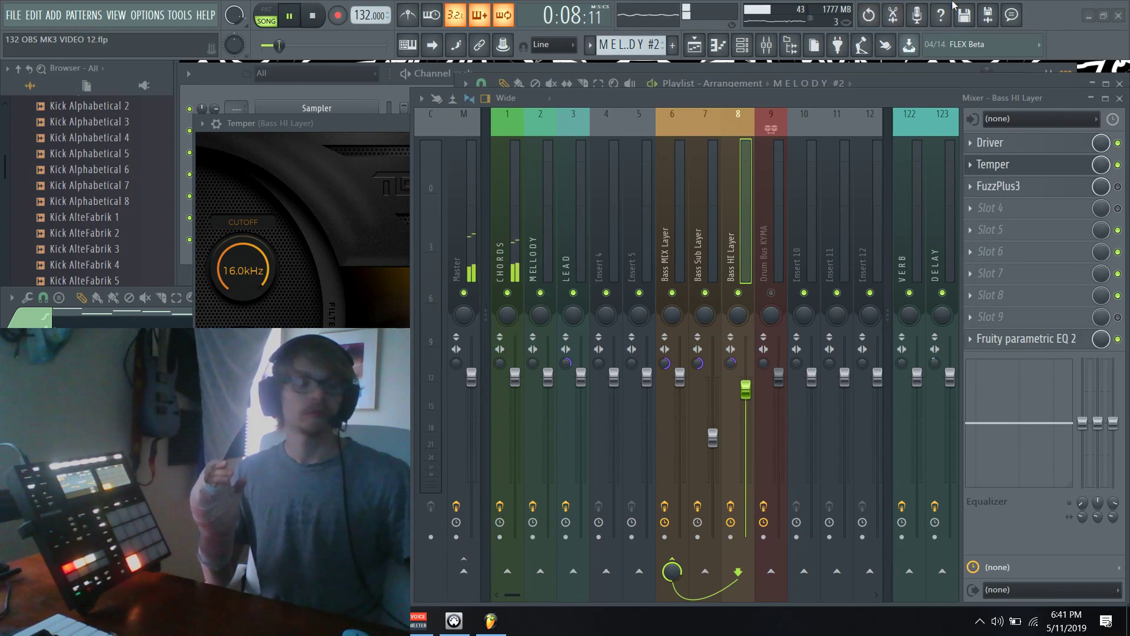
pyautogui.rightClick(817, 264)
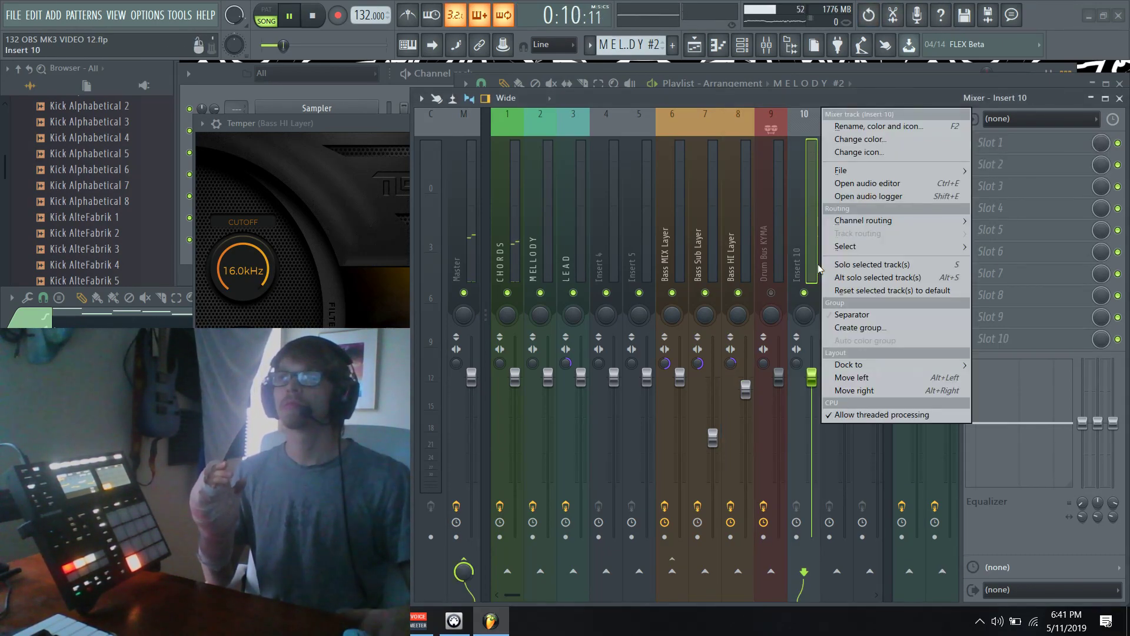
pyautogui.press('Escape')
# - Clear the workspace by closing the mixer, playlist, Omnisphere and Bass windows
pyautogui.press('F9')
pyautogui.press('F5')
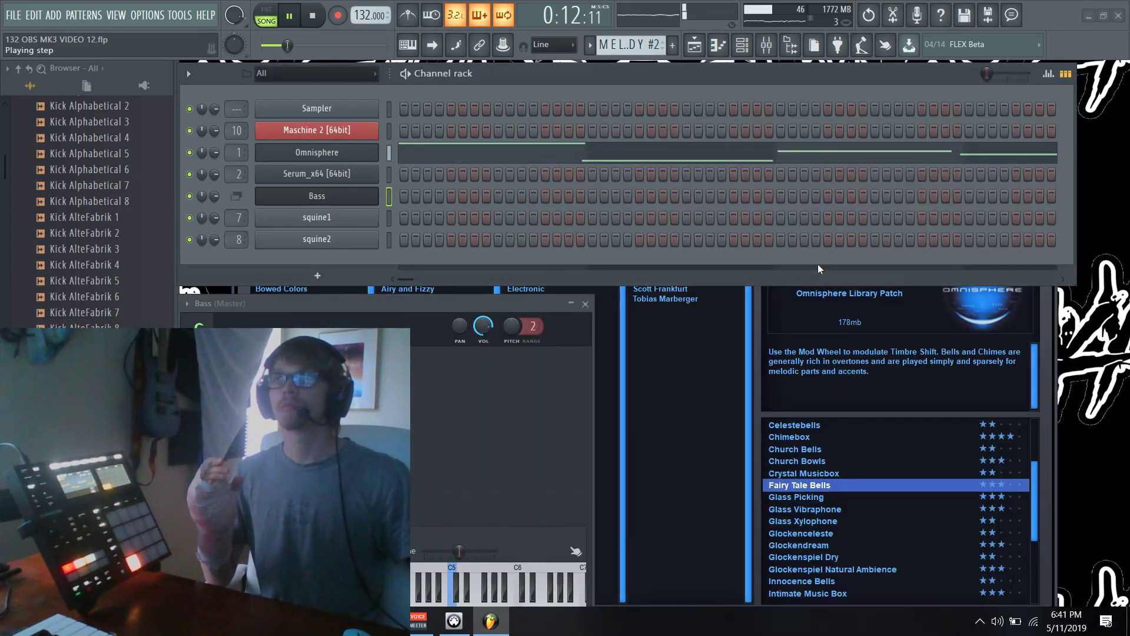
pyautogui.click(779, 312)
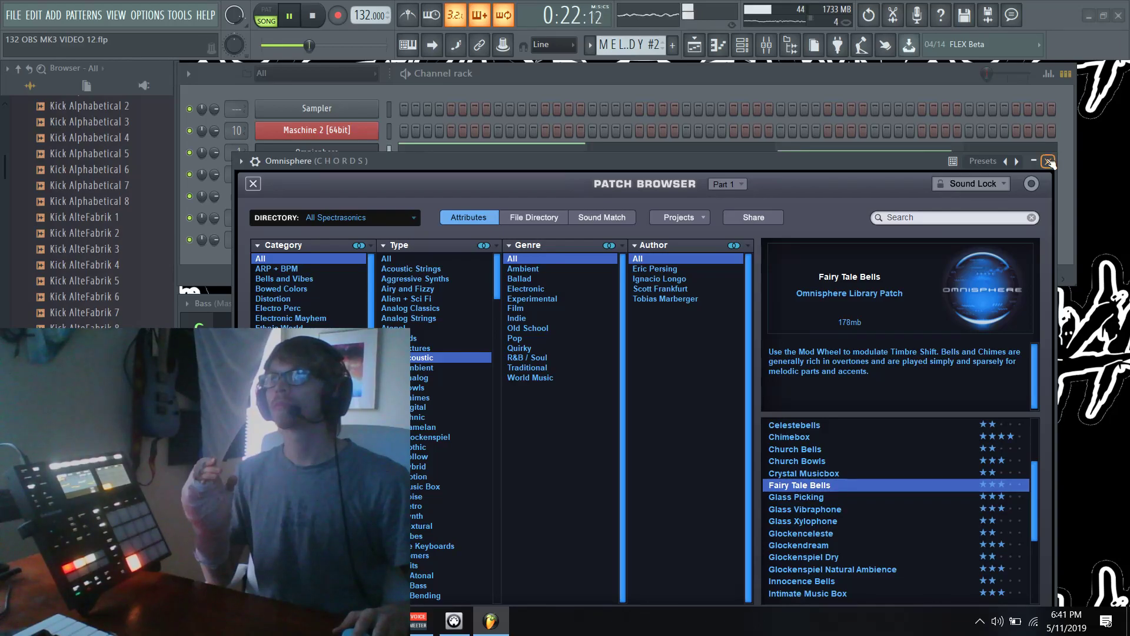
pyautogui.click(1048, 162)
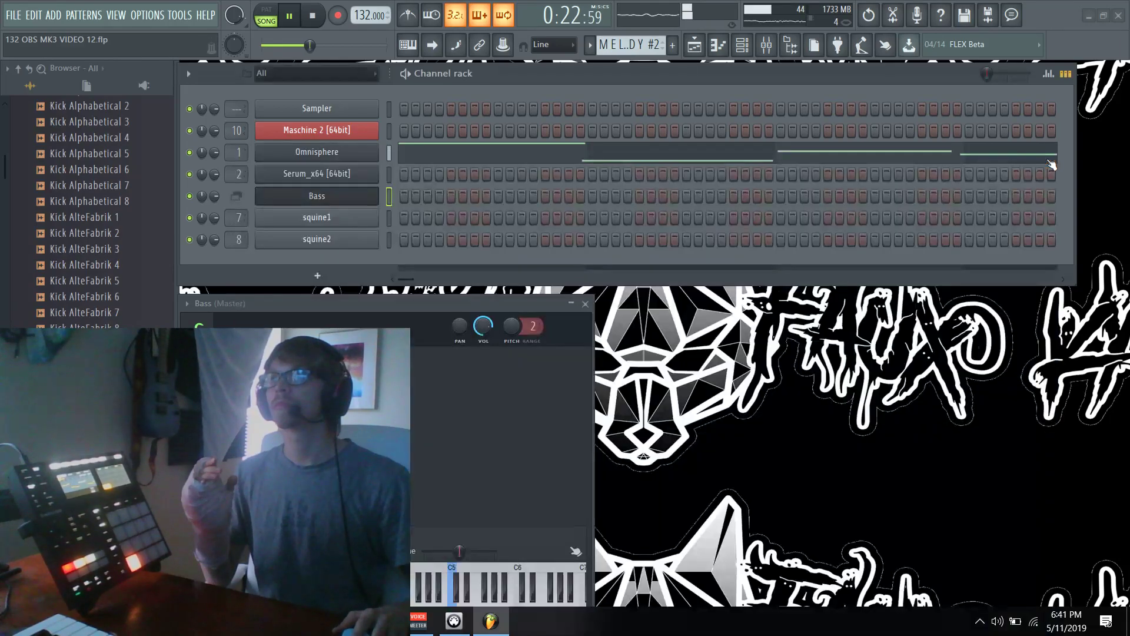
pyautogui.click(587, 303)
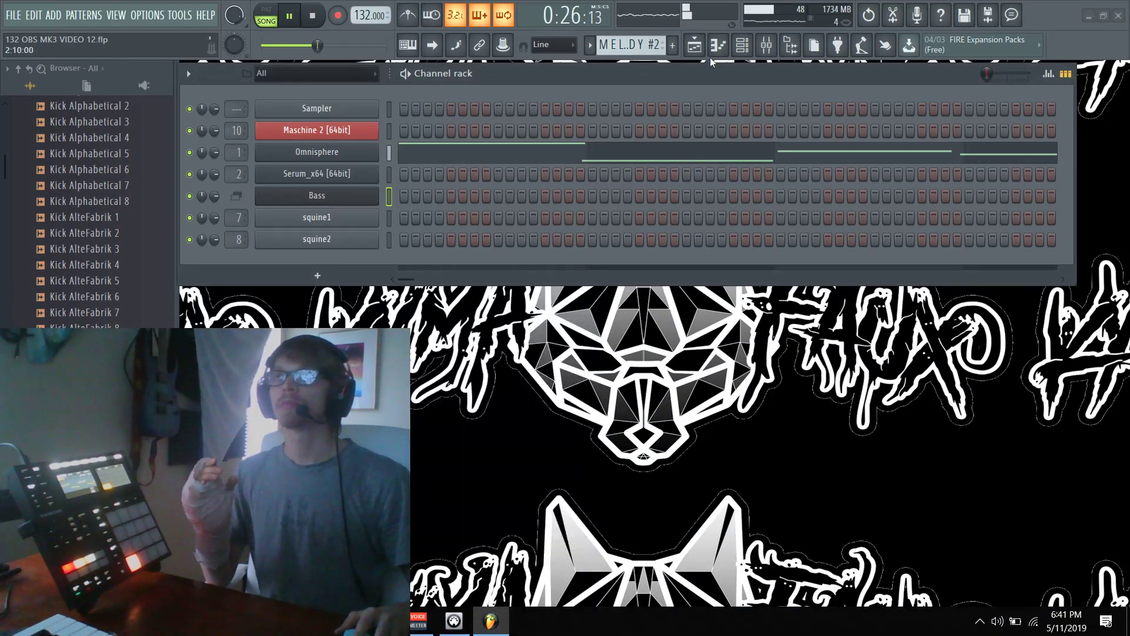
# - Reopen the playlist to follow the full arrangement from the CHORDS track during playback, and save the project
pyautogui.click(696, 47)
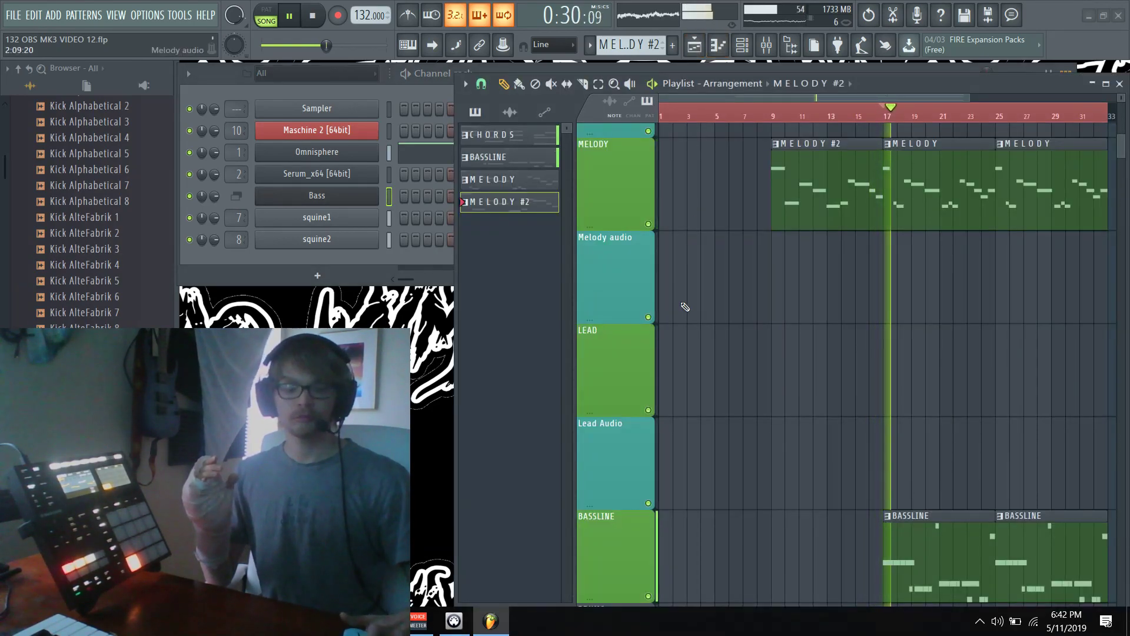
pyautogui.scroll(-2, 685, 307)
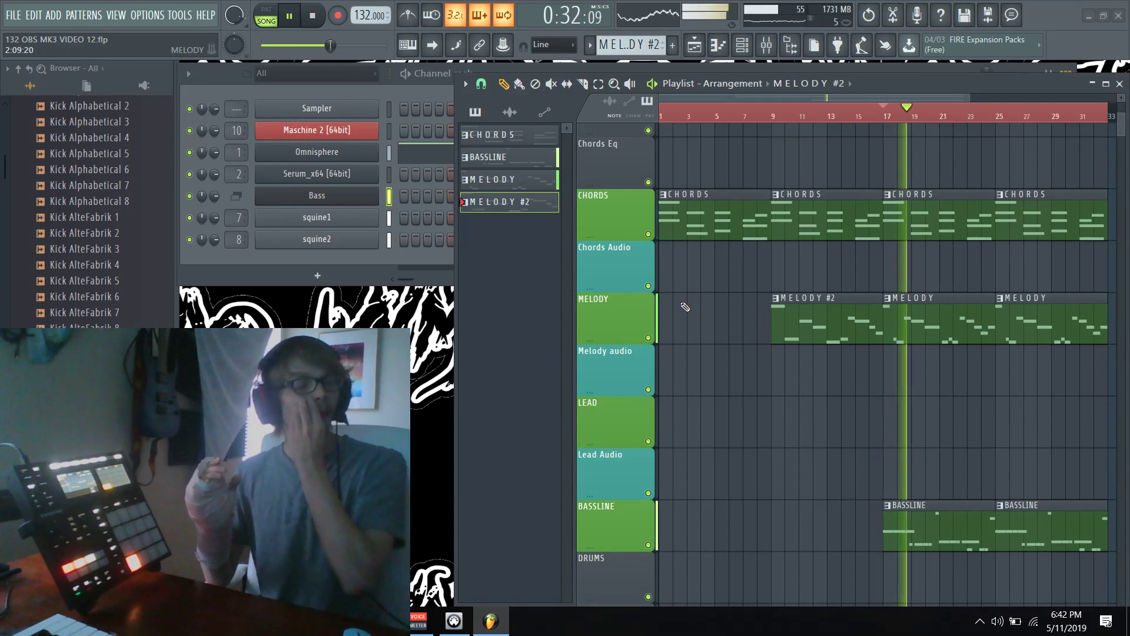
pyautogui.hotkey('ctrl', 's')
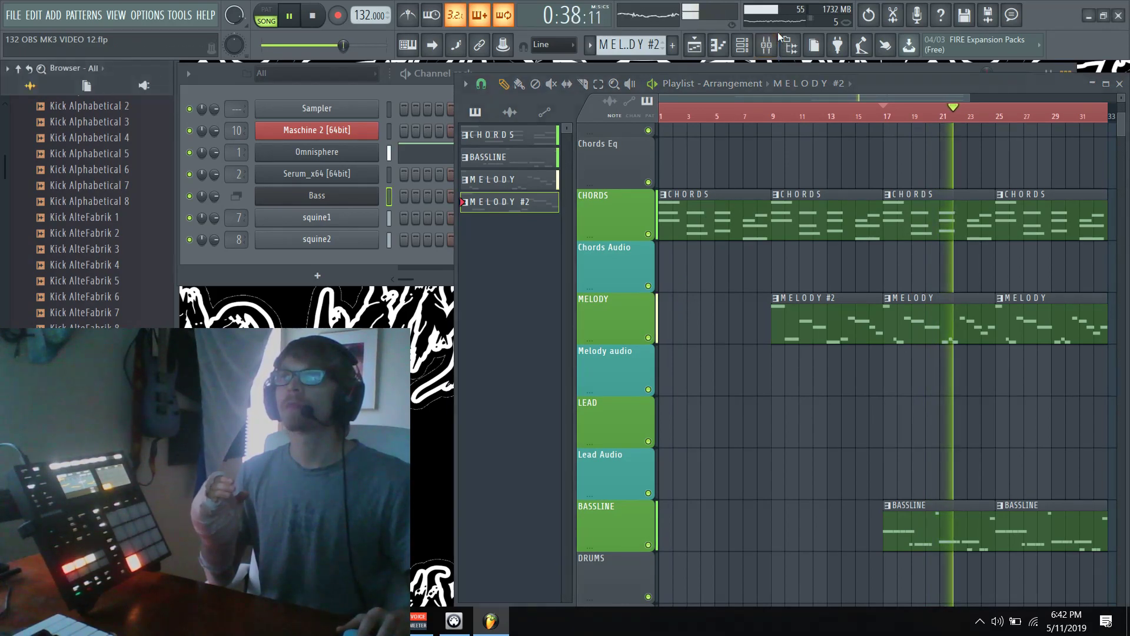
# - Disable Temper and enable FuzzPlus3 on the Bass HI Layer mixer track
pyautogui.click(767, 47)
pyautogui.click(751, 232)
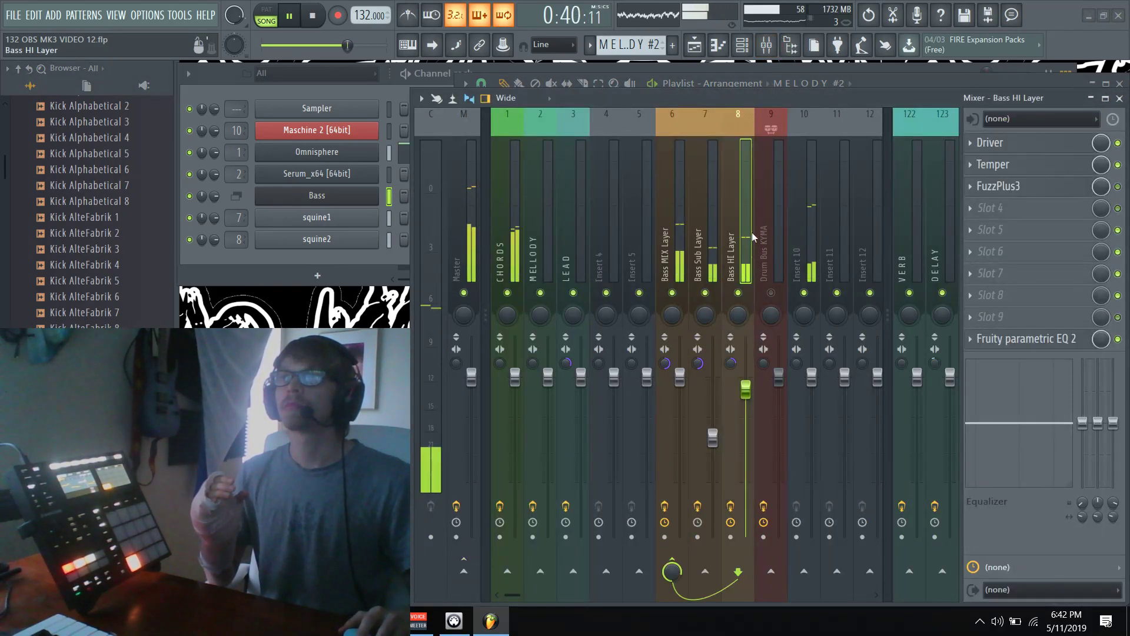
pyautogui.click(1117, 165)
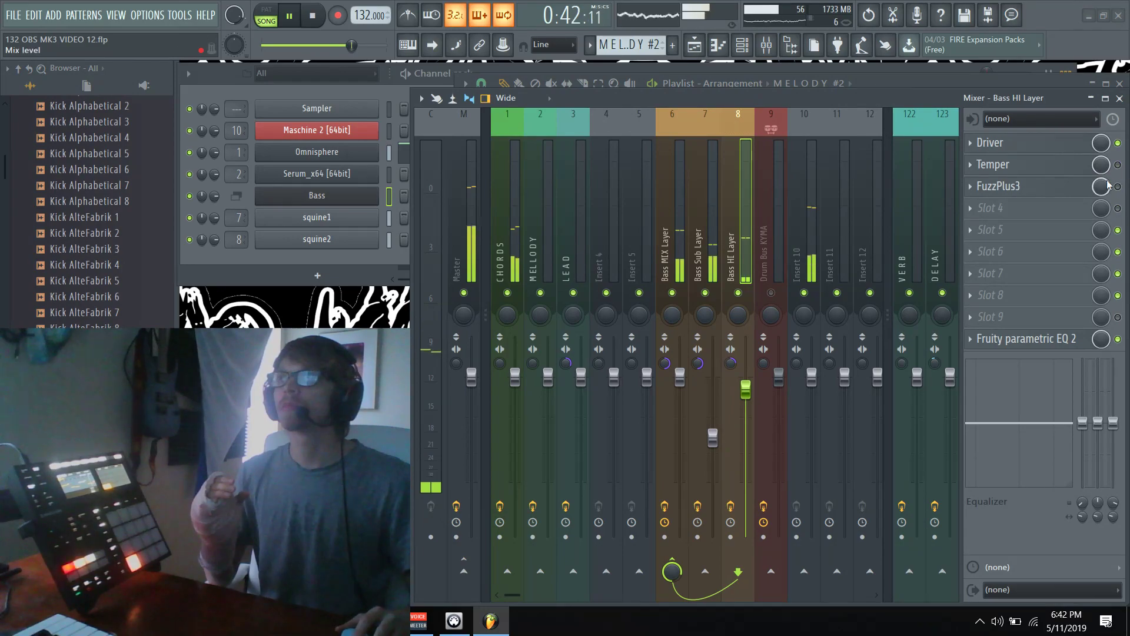
pyautogui.click(1118, 187)
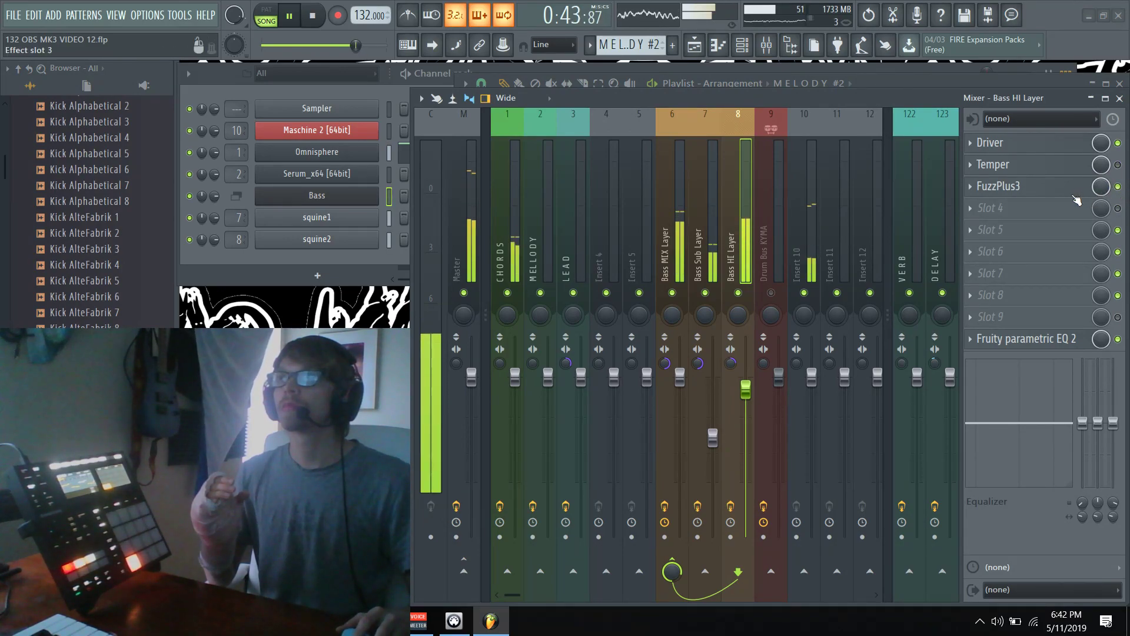
# - Set FuzzPlus3's feedback to -3 dB and reduce the effect's mix level on the Bass HI Layer
pyautogui.click(1001, 186)
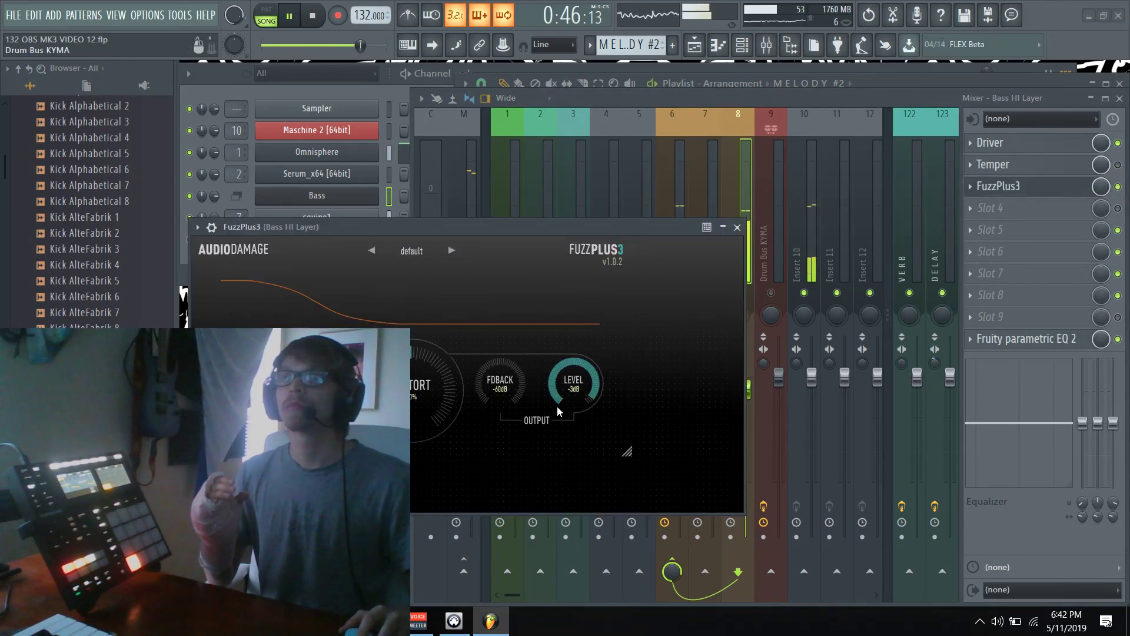
pyautogui.moveTo(547, 399); pyautogui.dragTo(581, 318)
pyautogui.moveTo(439, 464)
pyautogui.mouseDown()
pyautogui.moveTo(457, 450)
pyautogui.moveTo(457, 461)
pyautogui.mouseUp()
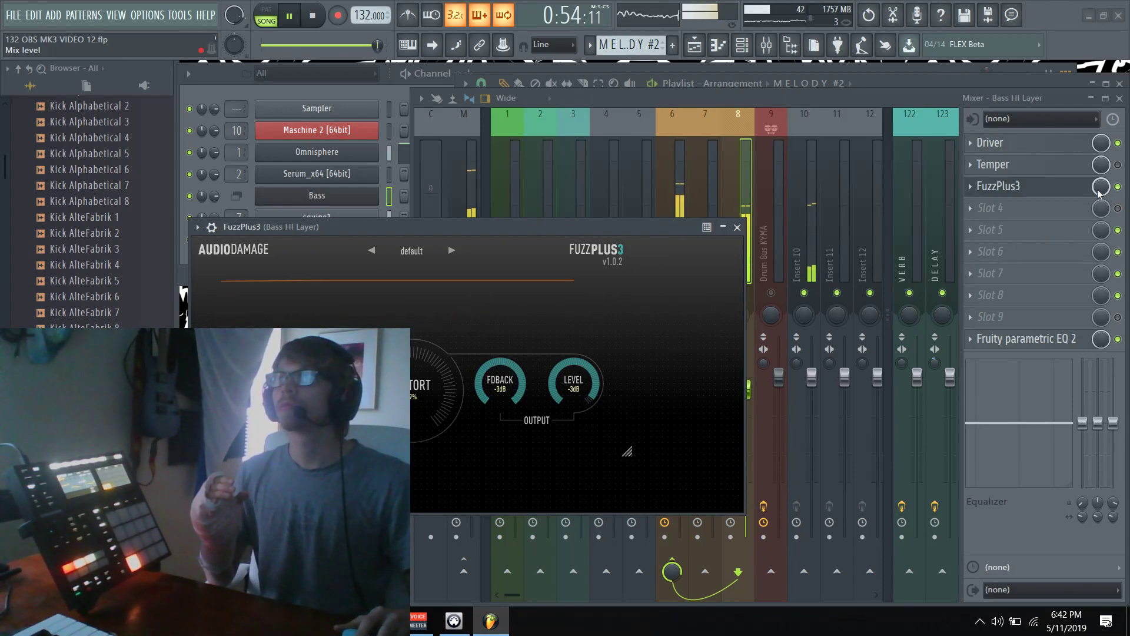
pyautogui.scroll(-5, 1098, 194)
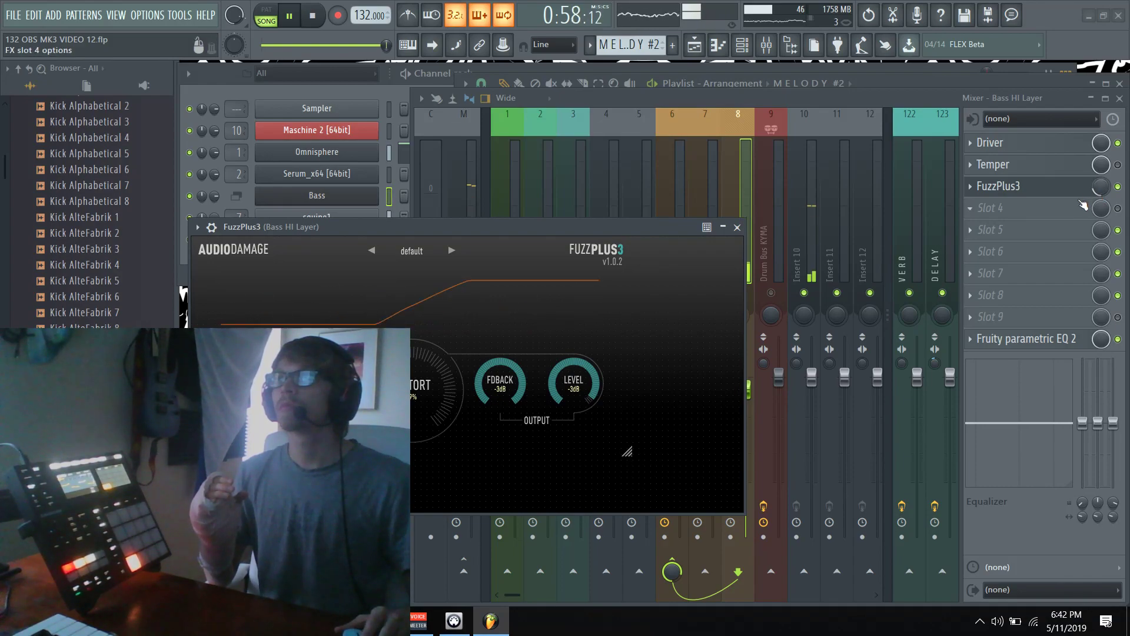
# - Move FuzzPlus3 above Driver into the first effect slot of the Bass HI Layer and stop playback
pyautogui.moveTo(1080, 170); pyautogui.dragTo(1080, 147)
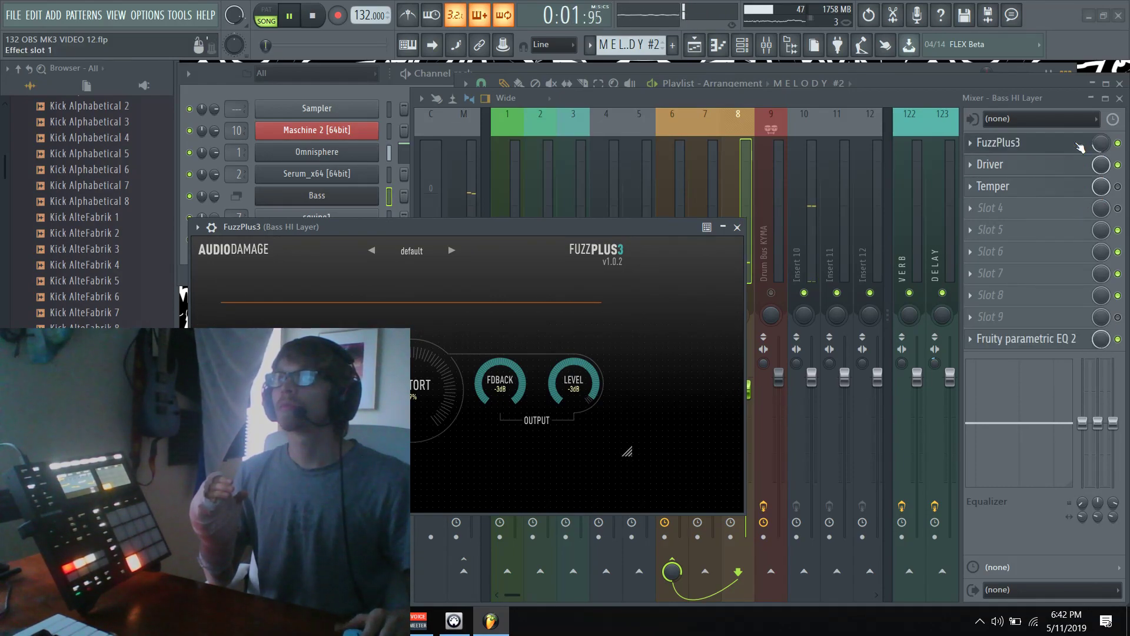
pyautogui.click(1080, 147)
pyautogui.press('space')
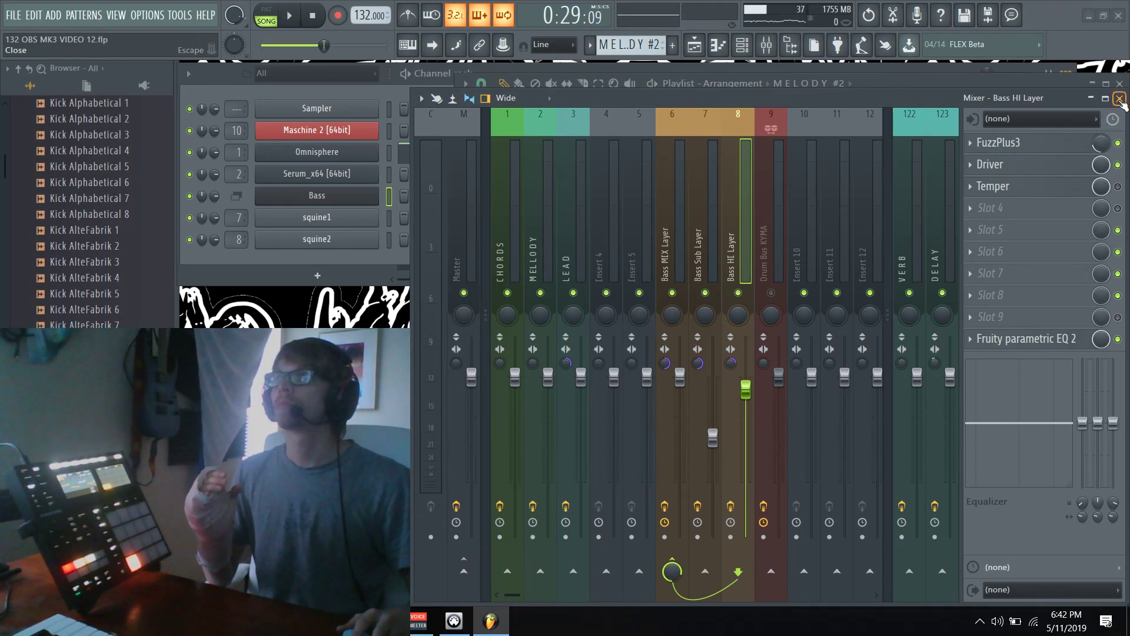
# - Close the mixer and playlist windows and save the project
pyautogui.click(1120, 99)
pyautogui.click(1118, 85)
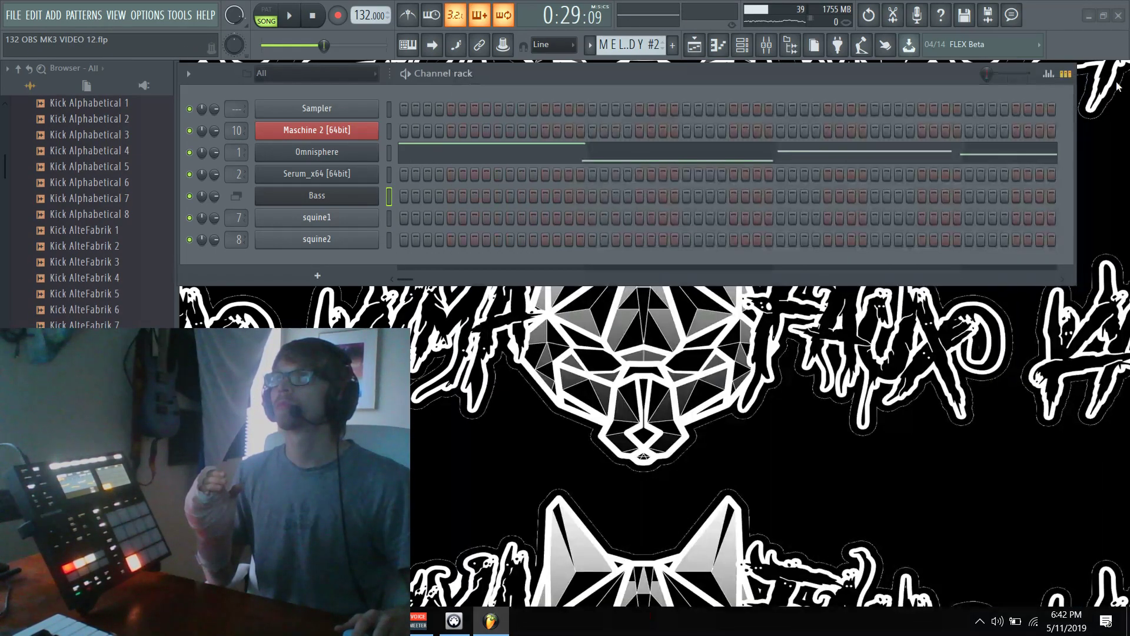
pyautogui.click(11, 11)
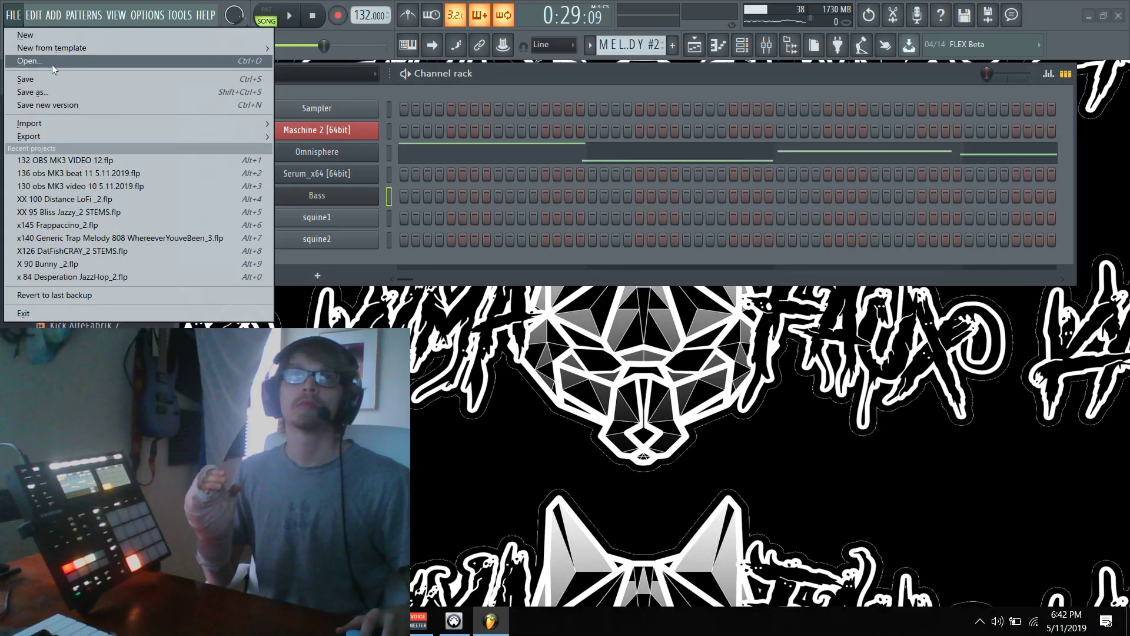
pyautogui.click(63, 75)
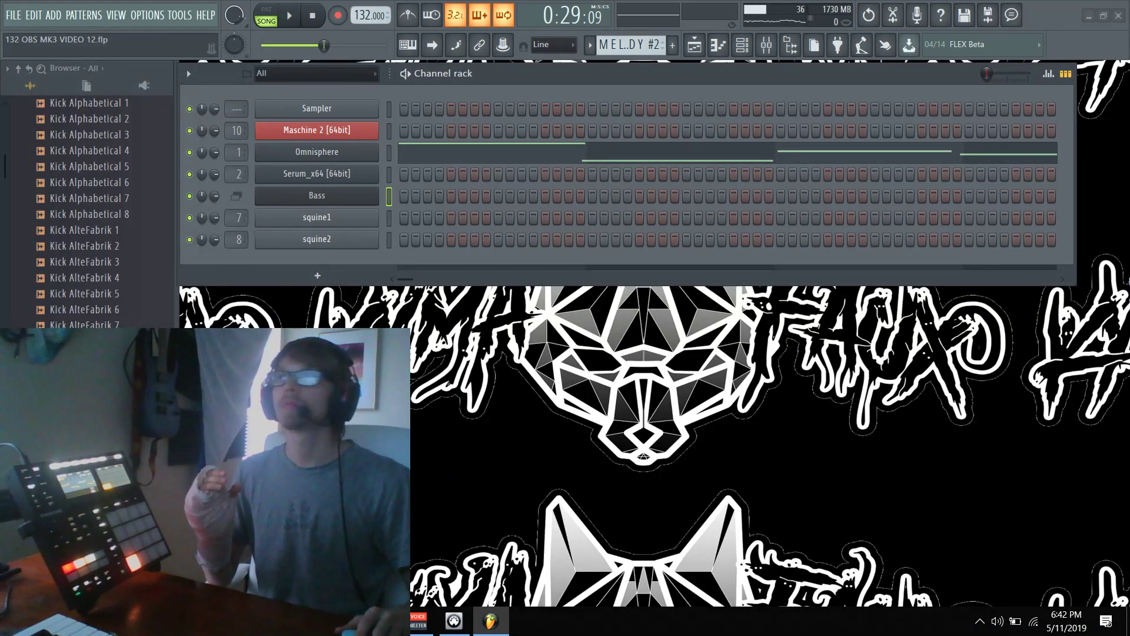